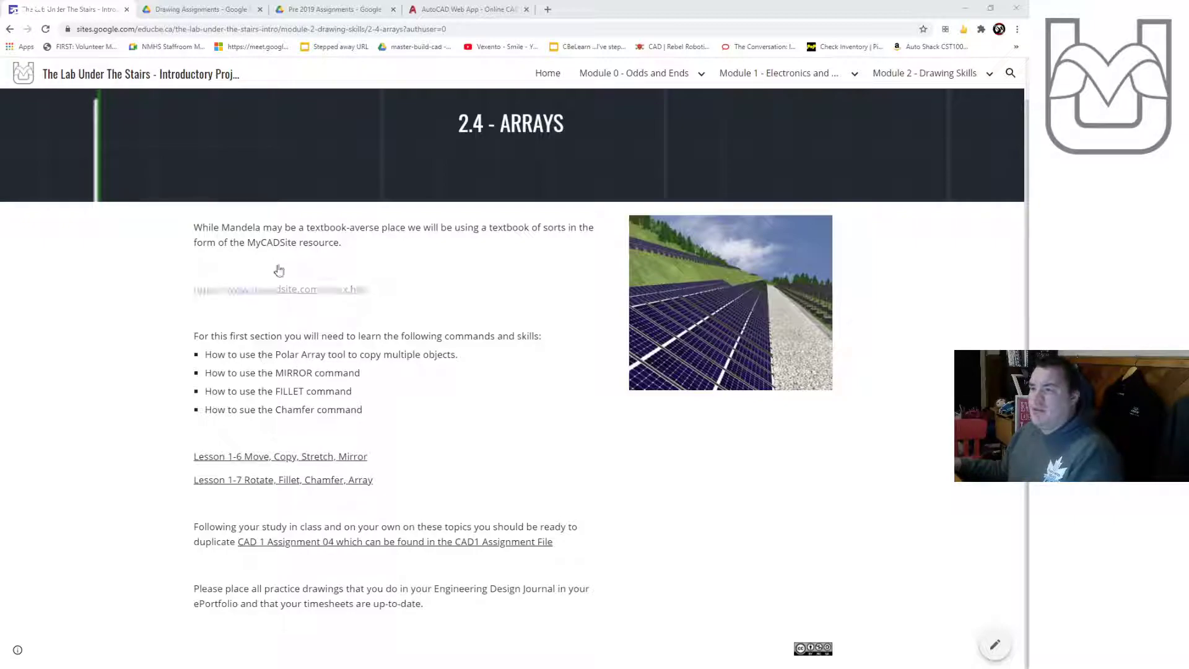
# Compare the CAD_Basics04_ManyArrays.pdf and CAD 1 - 04 - Rectangular Arrays.pdf drawings, and move the Rectangular Arrays one into its own window
pyautogui.click(204, 9)
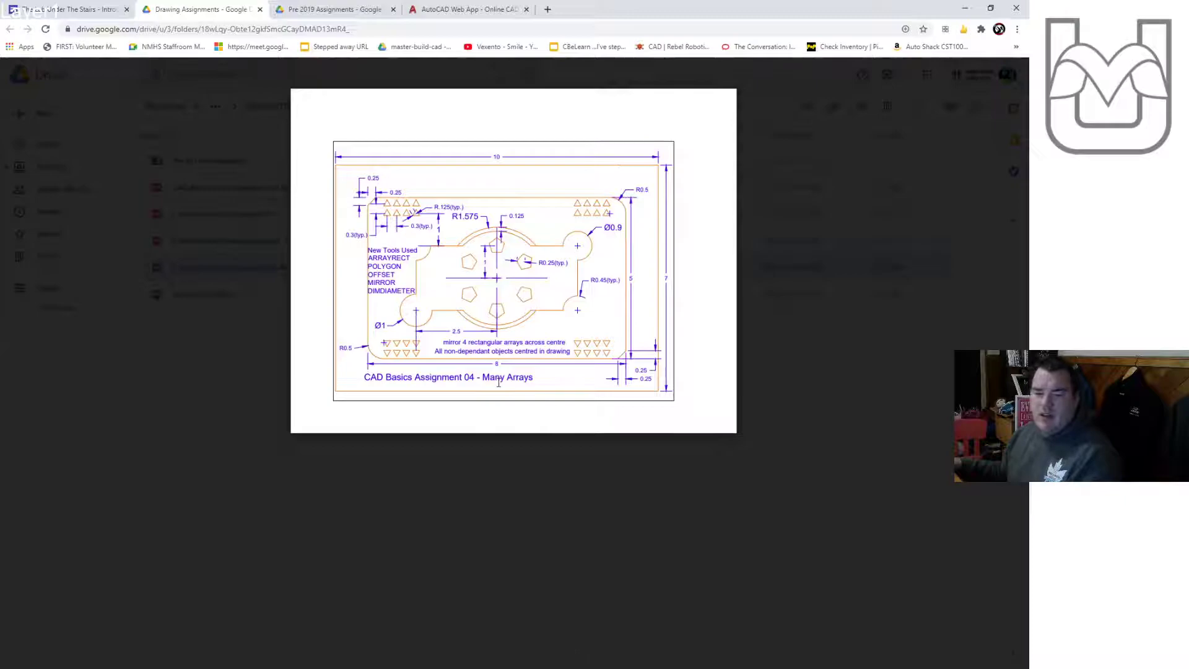
pyautogui.click(335, 6)
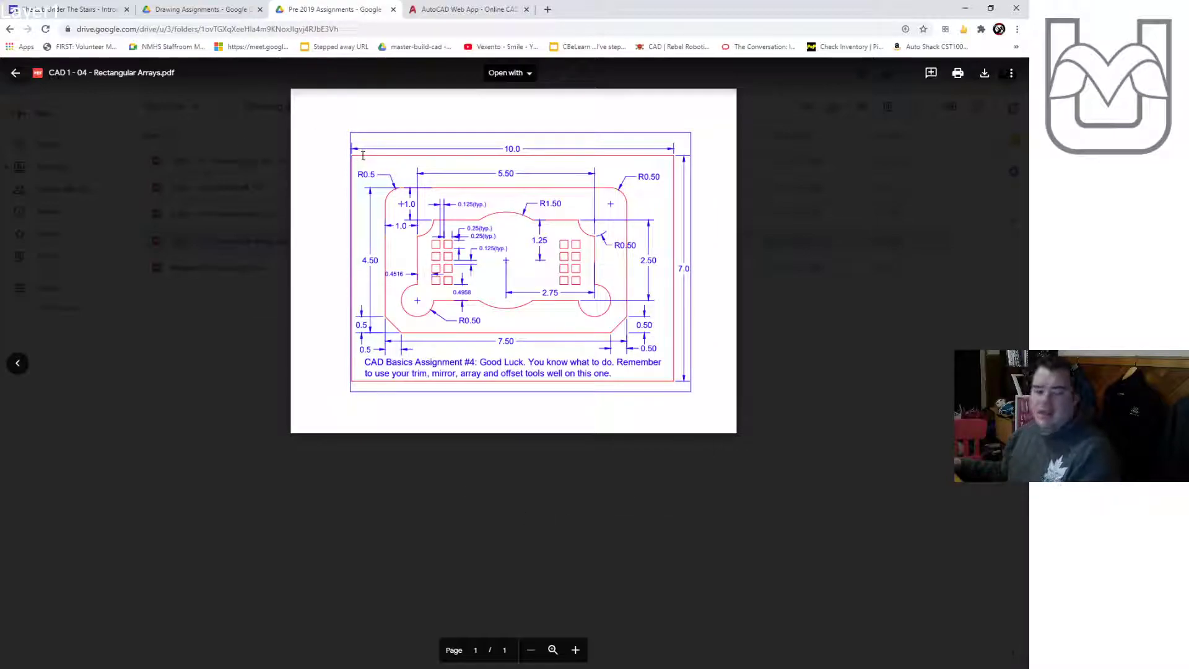
pyautogui.click(197, 10)
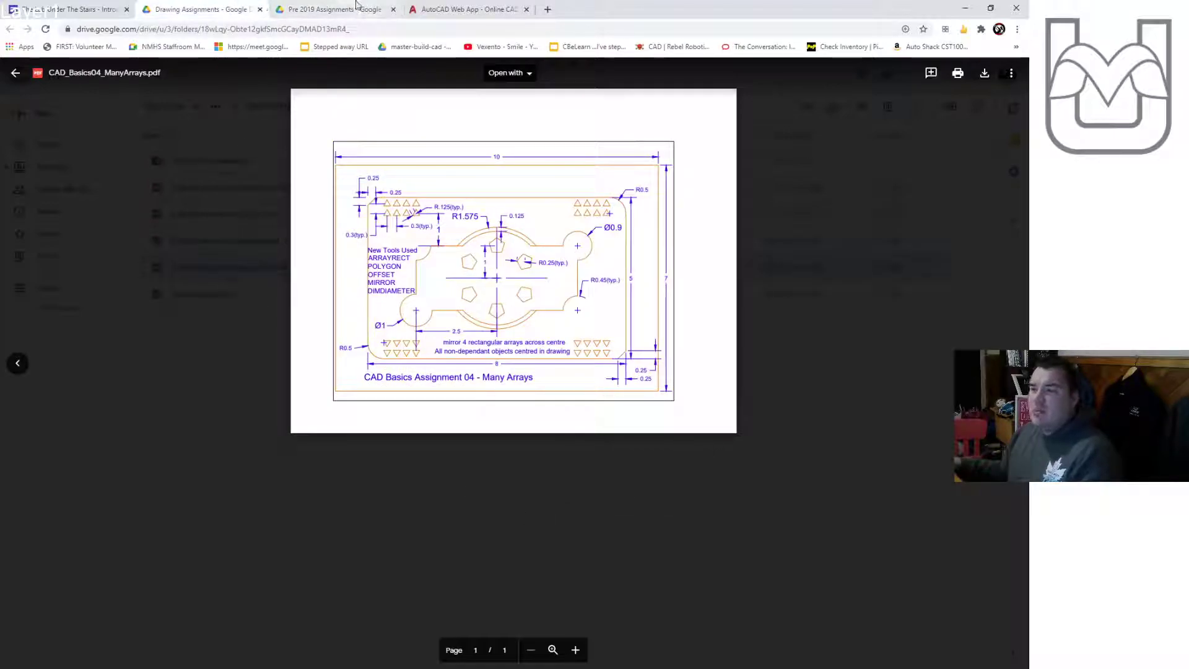
pyautogui.click(334, 10)
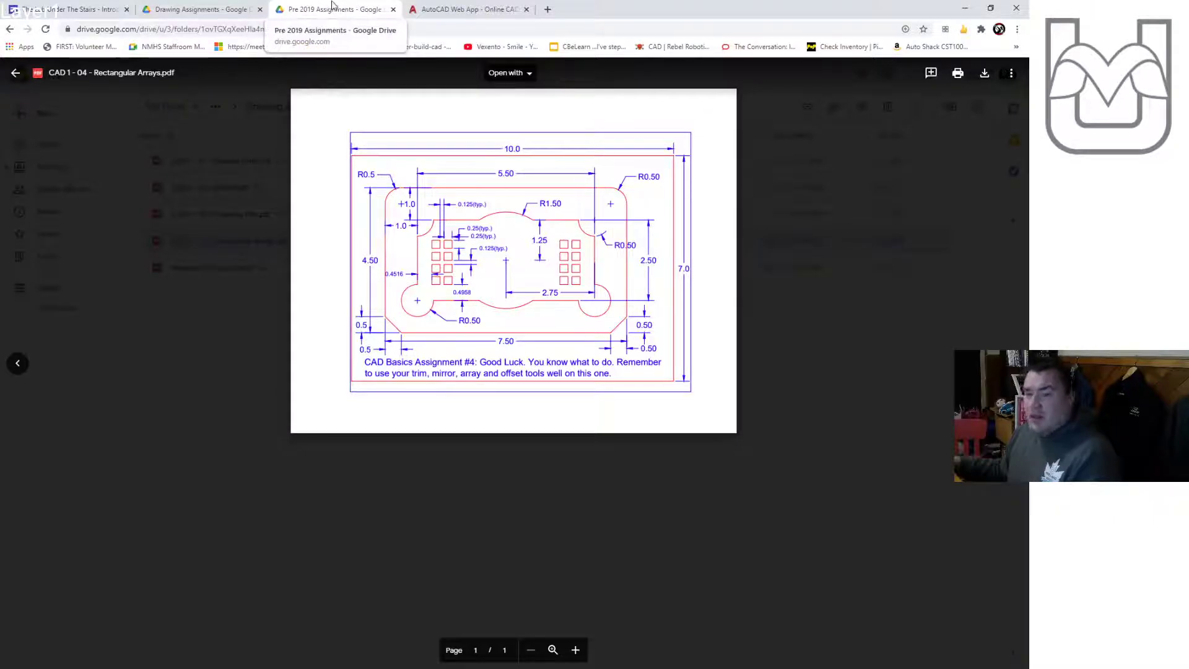
pyautogui.moveTo(338, 7); pyautogui.dragTo(0, 90)
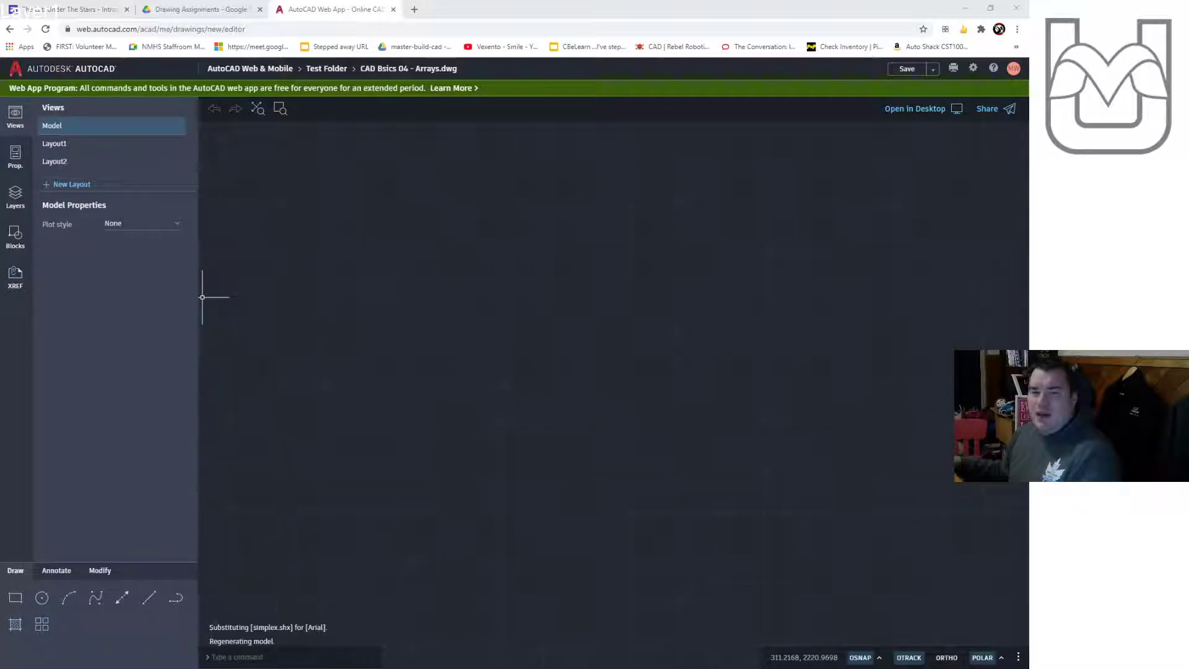
# From the 2.4 Arrays course page, return to the Drawing Assignments folder and open its Pre 2019 Assignments subfolder
pyautogui.click(68, 10)
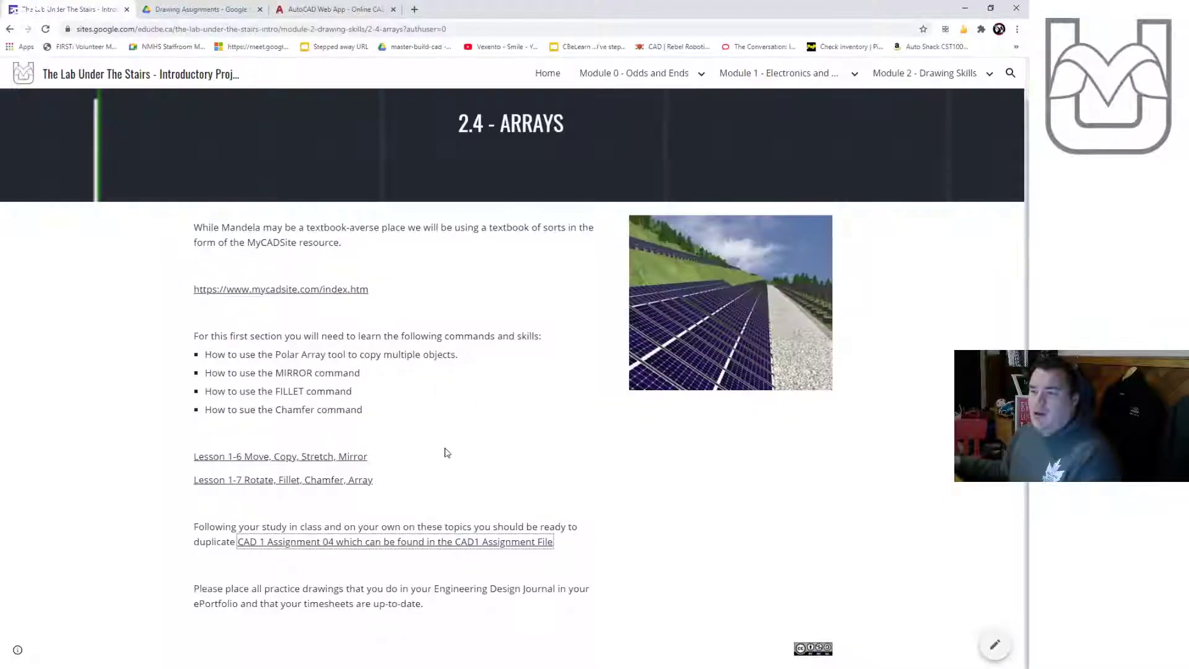
pyautogui.click(205, 10)
pyautogui.click(236, 498)
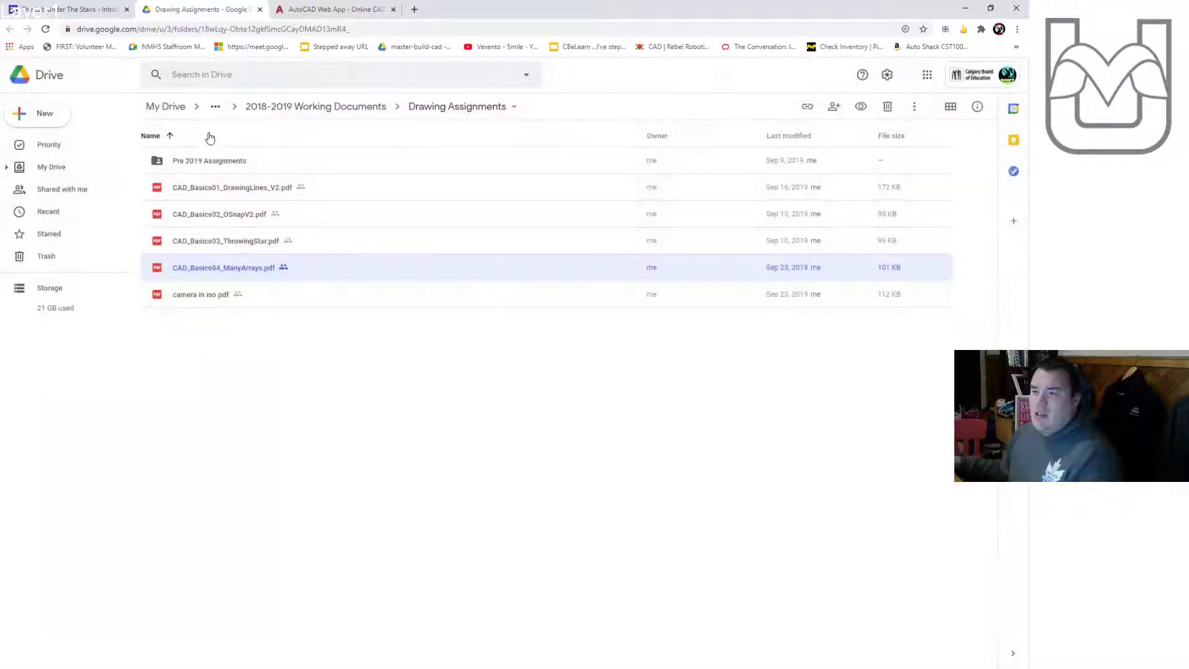
pyautogui.doubleClick(222, 166)
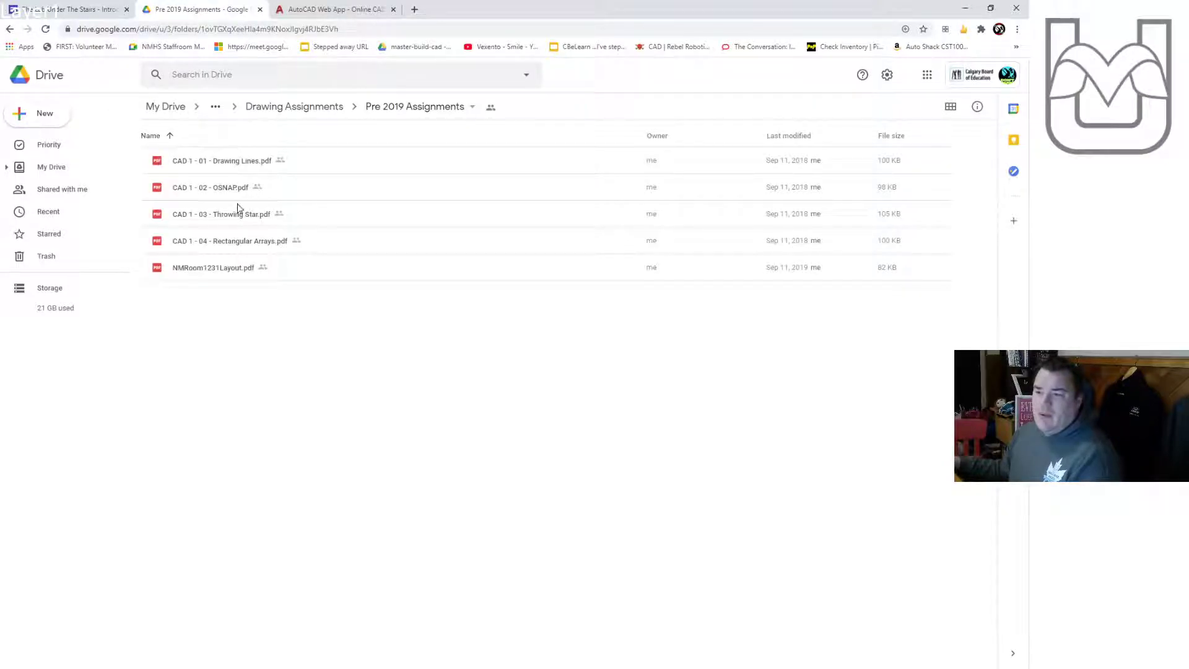
# Page through the assignment PDFs from CAD 1 - 01 to CAD 1 - 04 - Rectangular Arrays.pdf and view that last drawing
pyautogui.doubleClick(237, 171)
pyautogui.press('Right')
pyautogui.press('Right')
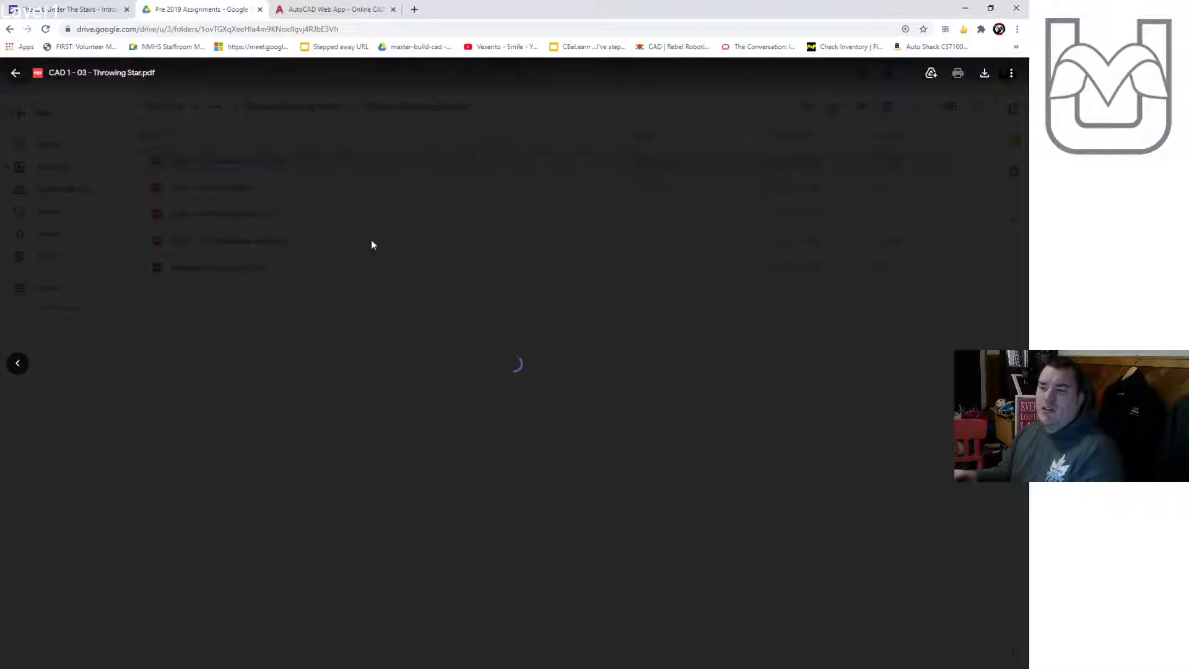
pyautogui.press('Right')
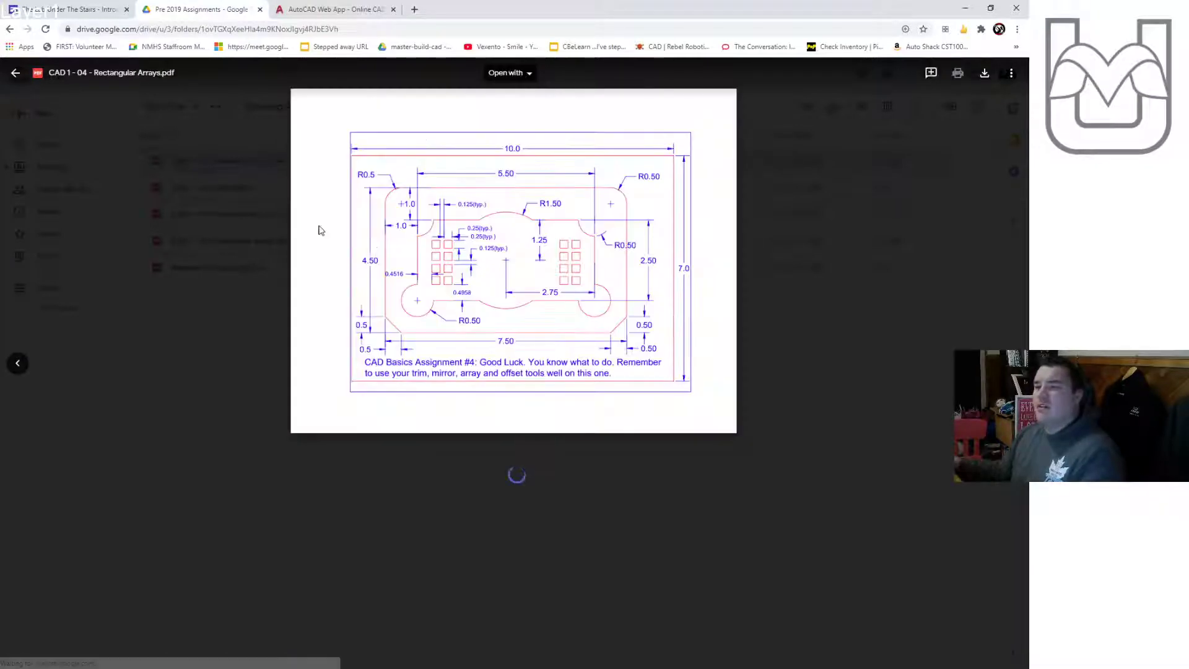
pyautogui.press('Escape')
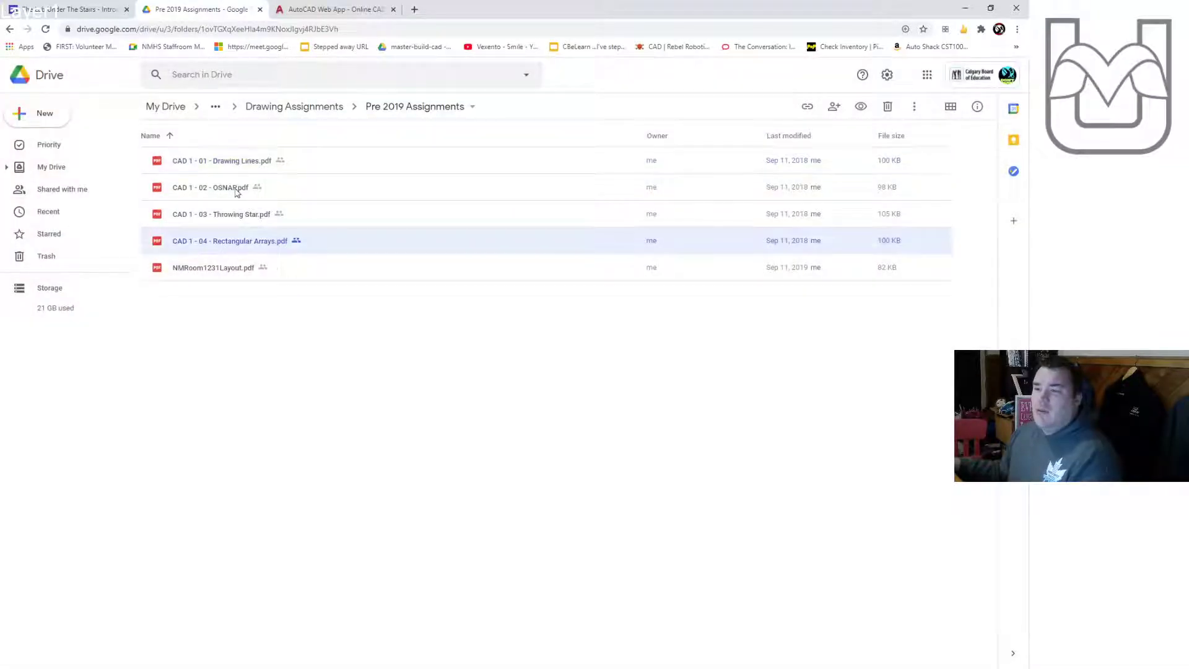
pyautogui.doubleClick(239, 247)
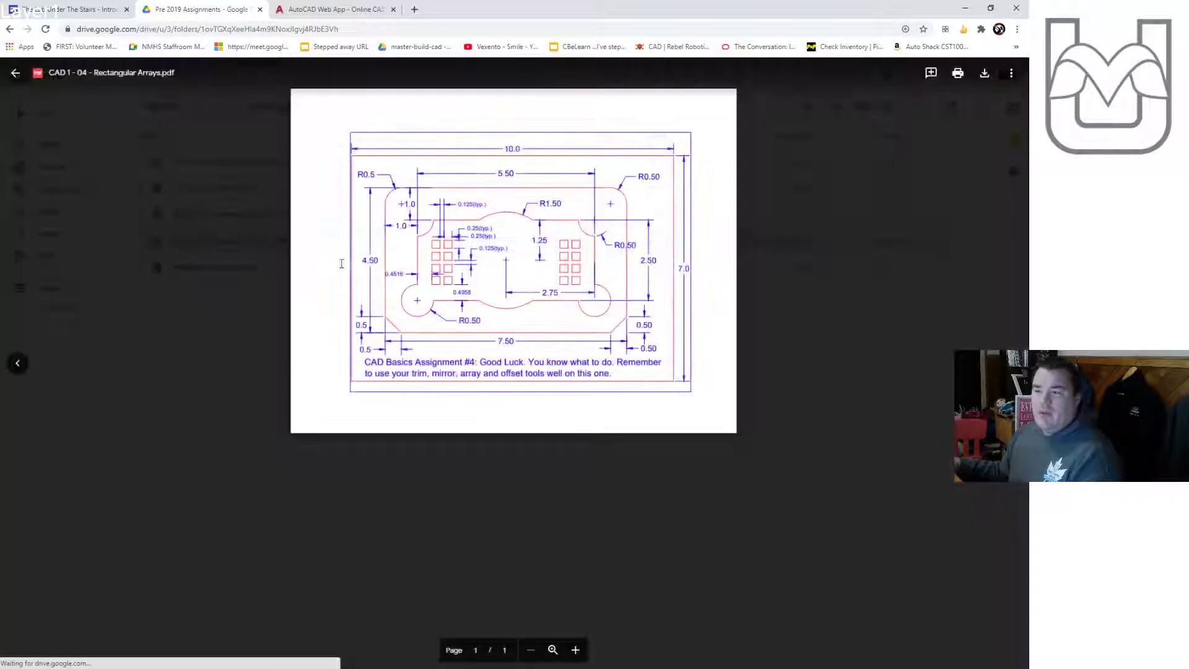
pyautogui.click(258, 392)
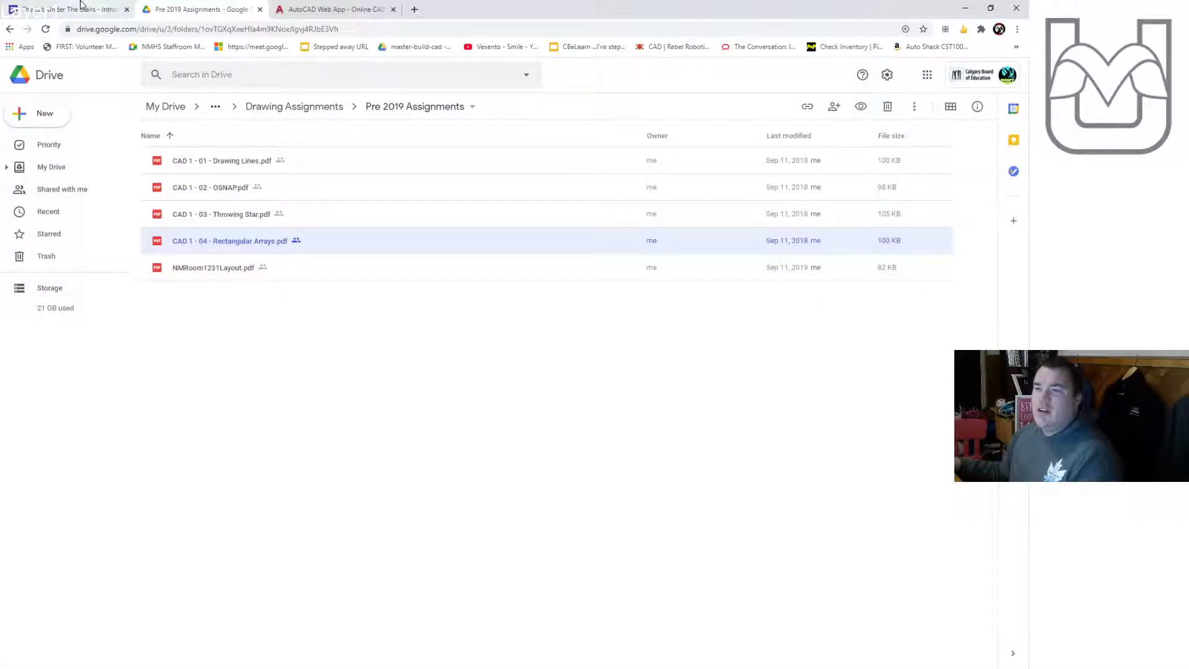
# Open Lesson 1-7 Rotate, Fillet, Chamfer, Array from the course page and skim its command table, assignment drawing and instructions
pyautogui.click(81, 7)
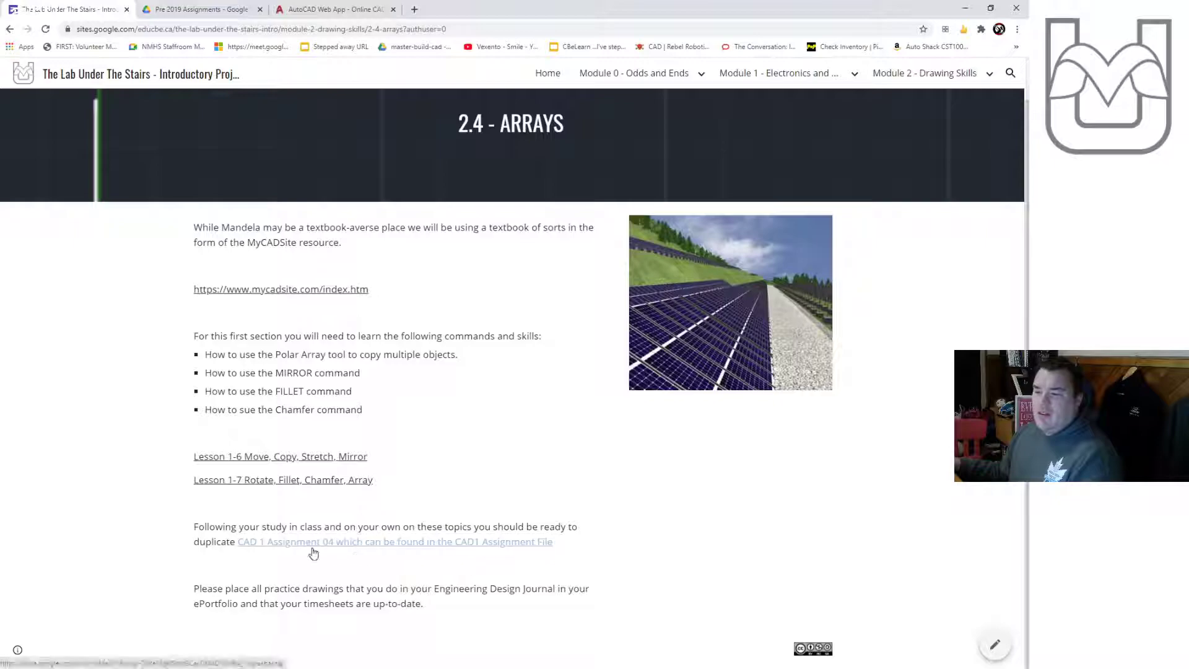
pyautogui.middleClick(234, 486)
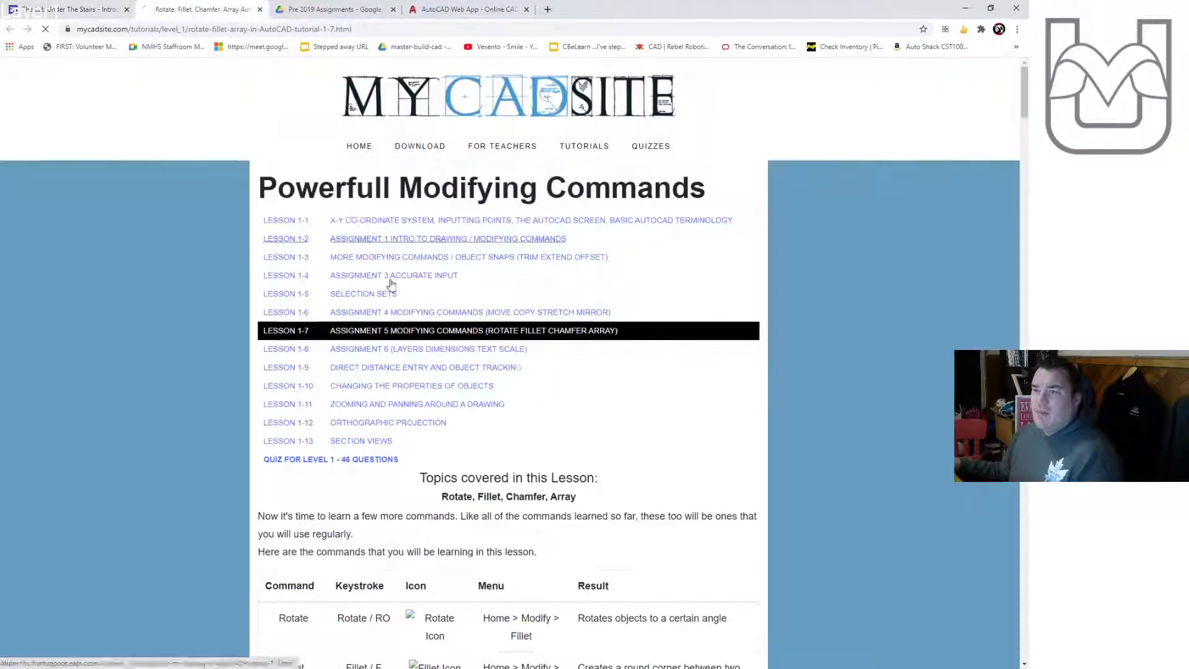
pyautogui.hotkey('ctrl', 'Tab')
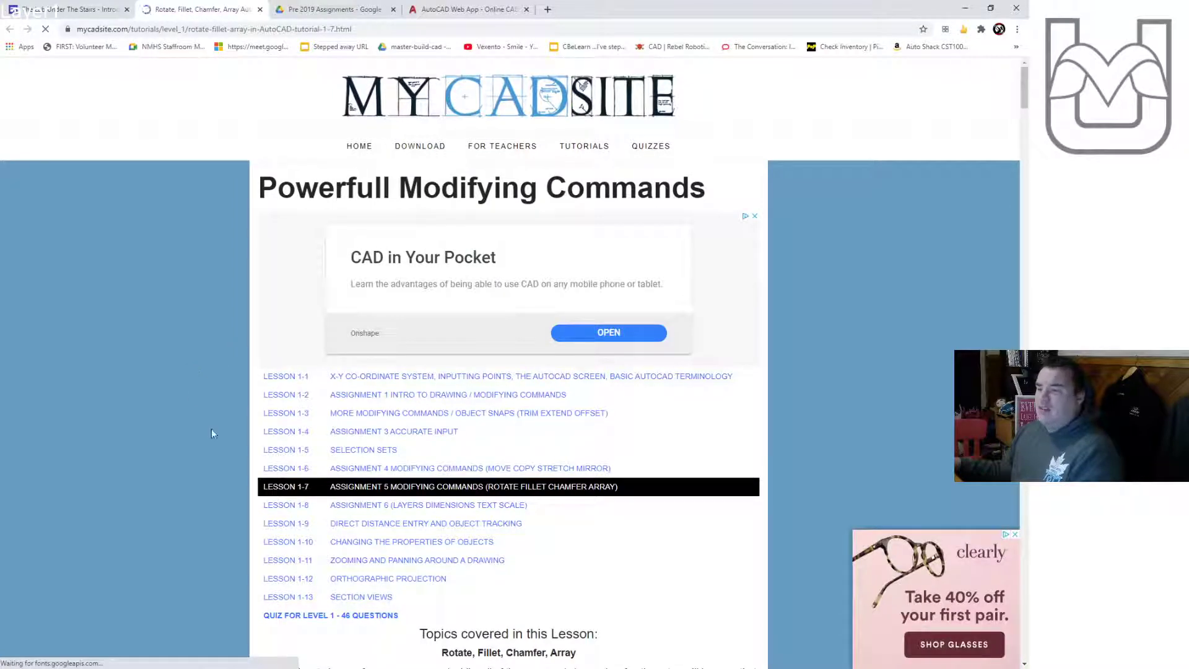
pyautogui.scroll(-10, 211, 428)
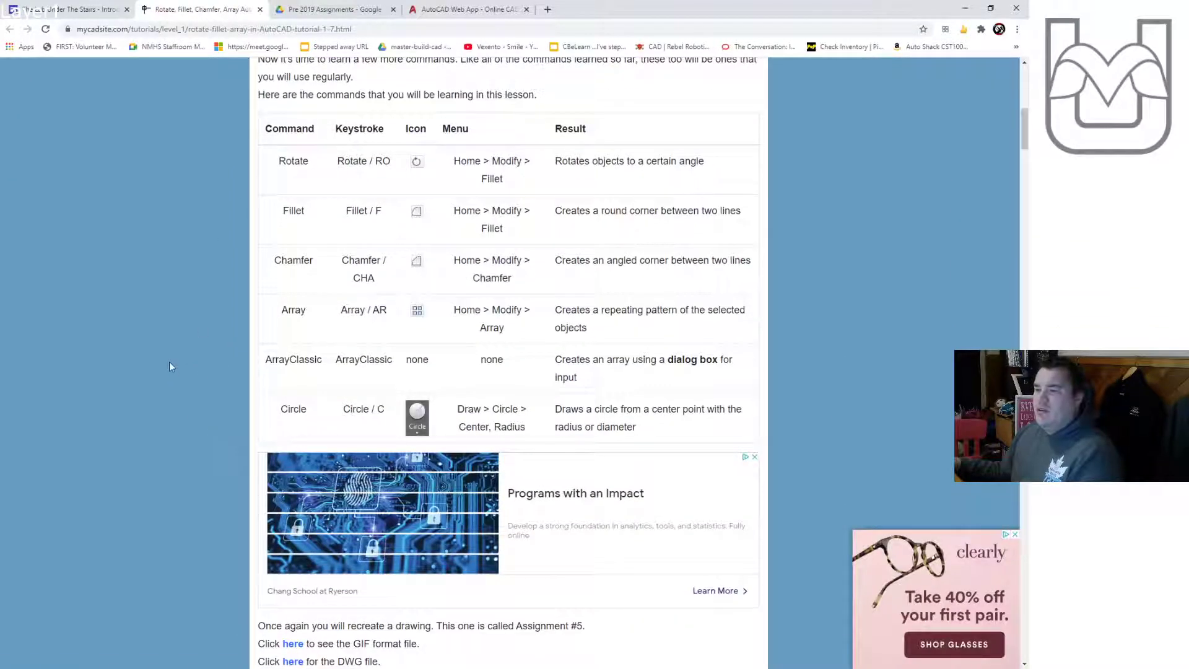
pyautogui.scroll(-9, 210, 412)
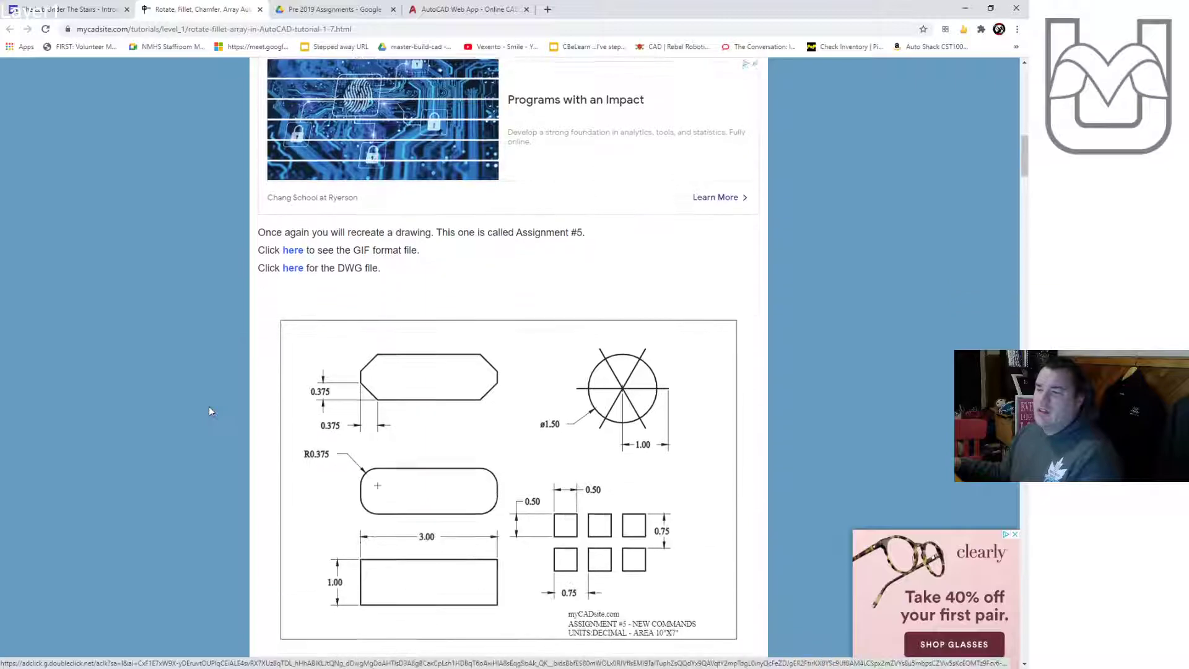
pyautogui.scroll(-9, 209, 411)
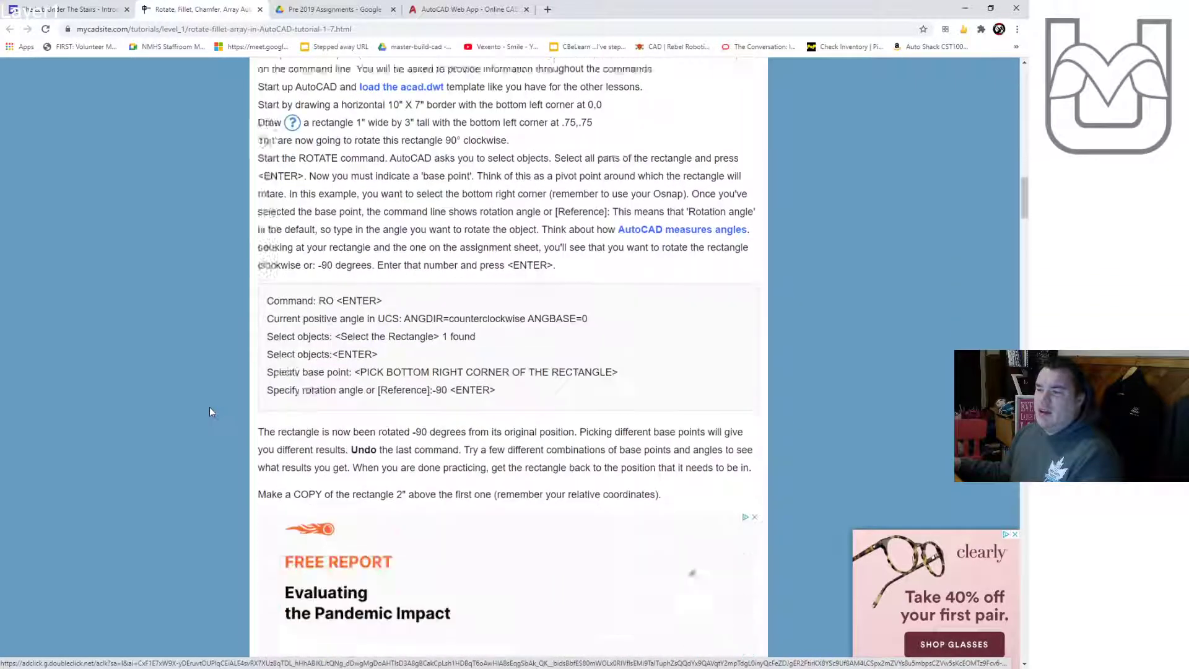
pyautogui.scroll(-1, 209, 411)
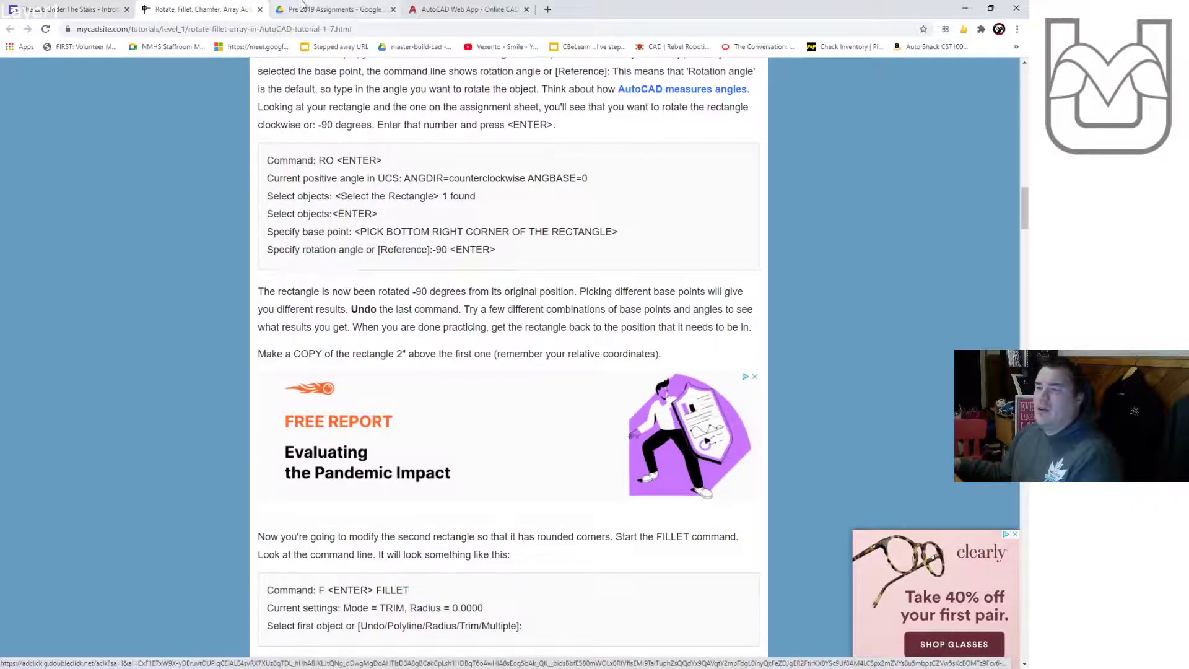
pyautogui.click(260, 10)
# Switch to the AutoCAD web app and create a yellow layer named Draw
pyautogui.click(328, 9)
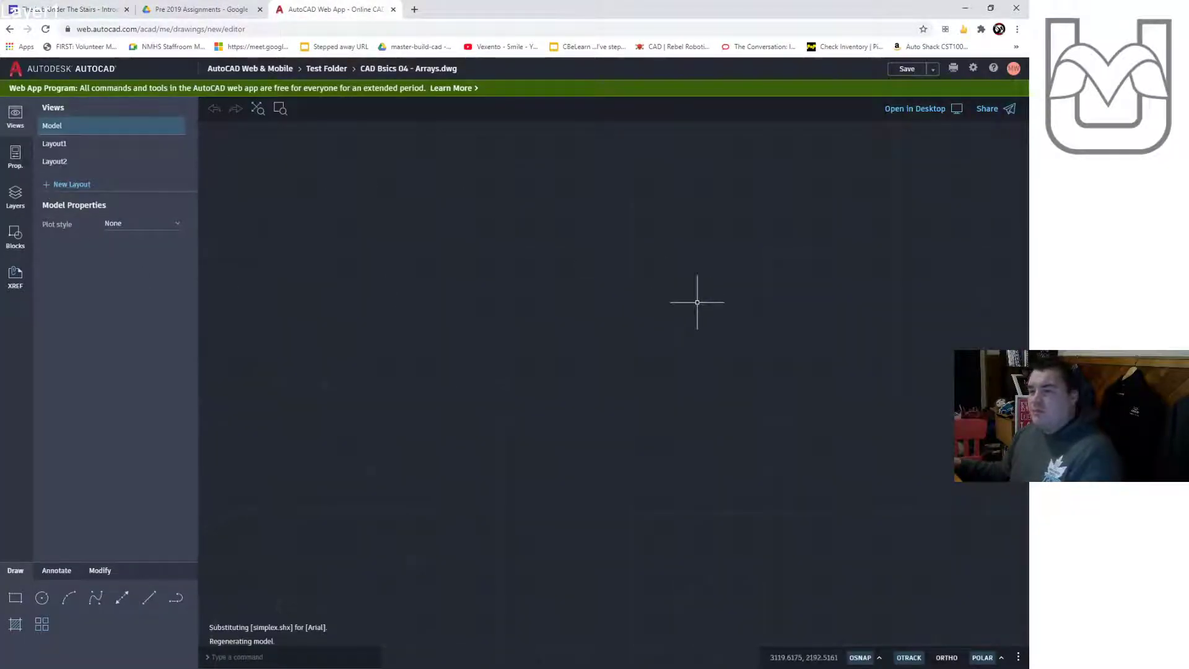
pyautogui.click(15, 197)
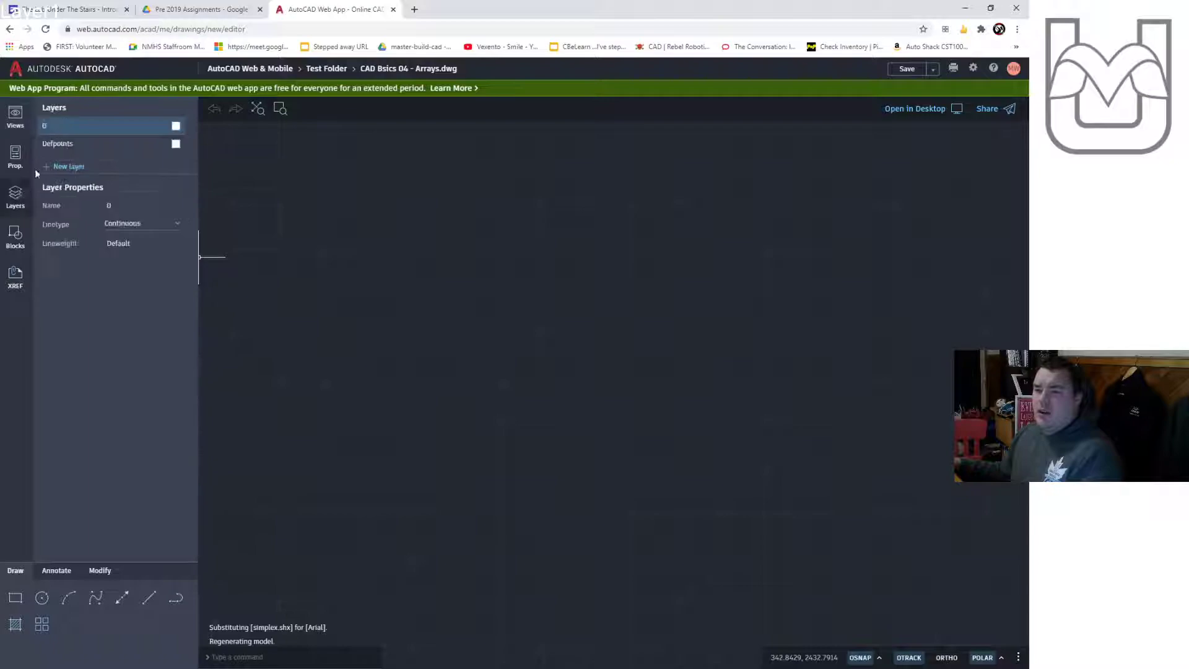
pyautogui.click(71, 171)
pyautogui.write('Draw')
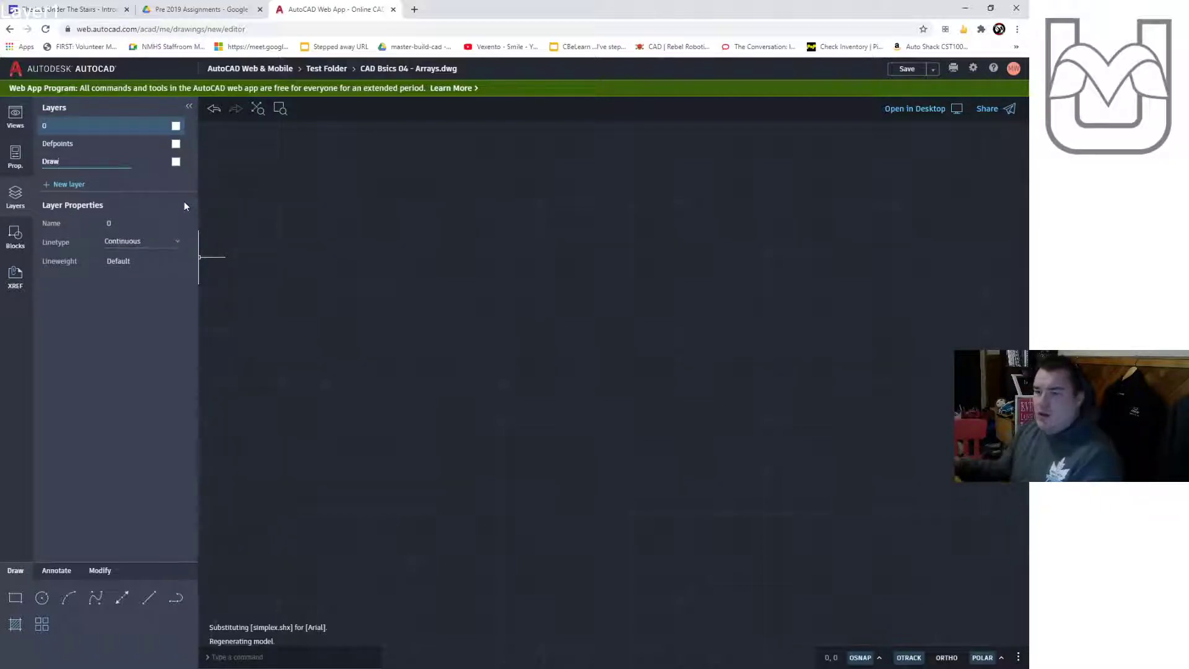
pyautogui.click(178, 163)
pyautogui.click(212, 204)
# Create a layer named Dim and set its color to cyan
pyautogui.click(93, 184)
pyautogui.write('Dim')
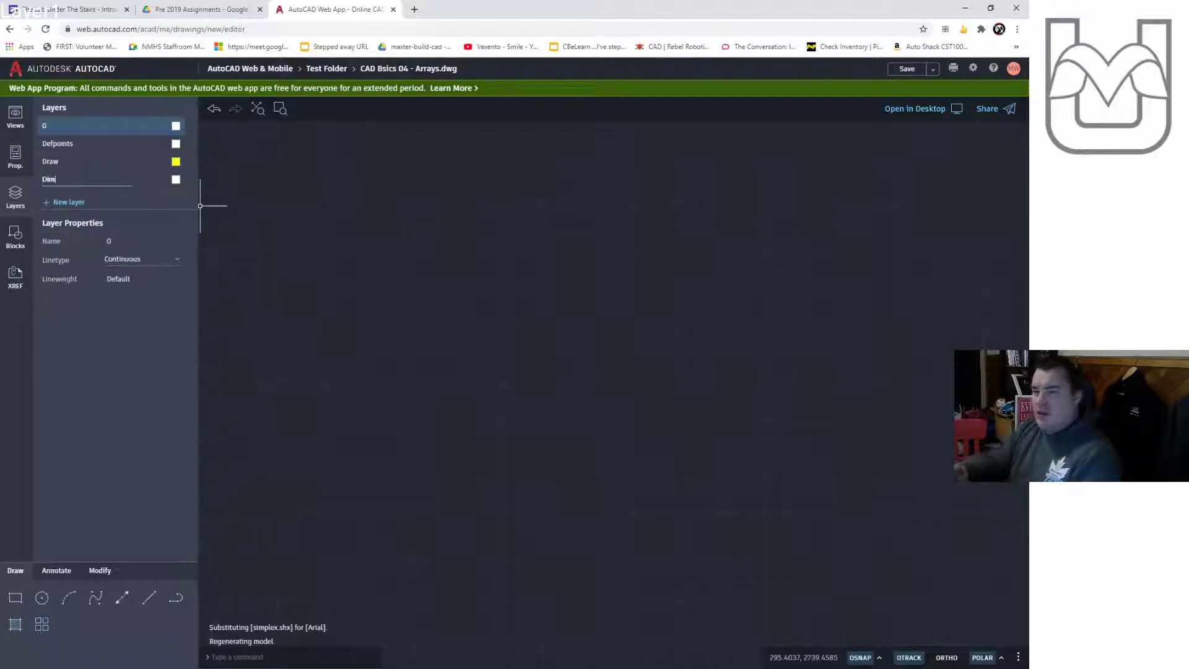
pyautogui.click(176, 179)
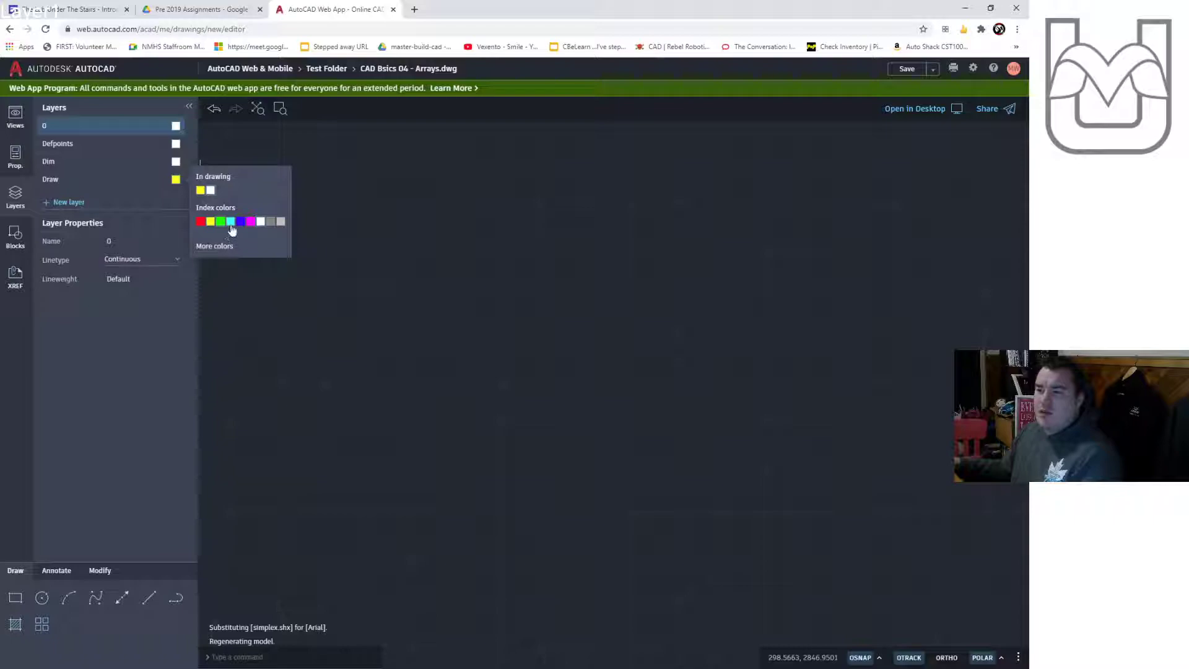
pyautogui.click(231, 223)
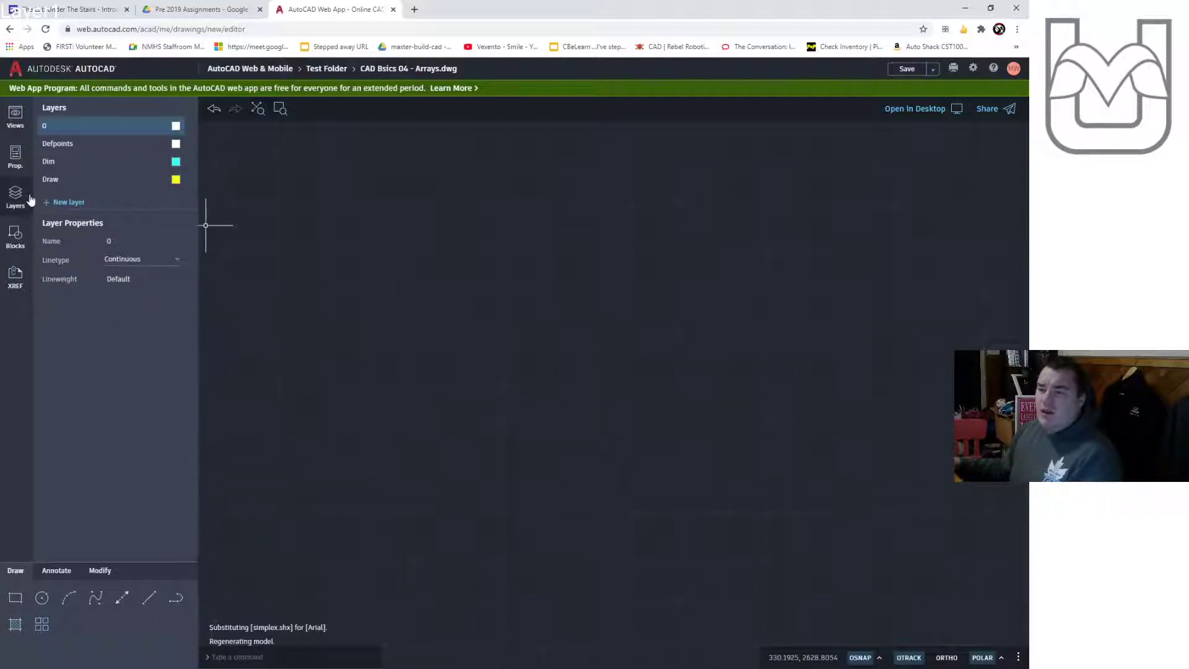
# Make Draw the current layer and draw a 10 by 7 border rectangle with its first corner at 0,0
pyautogui.click(93, 179)
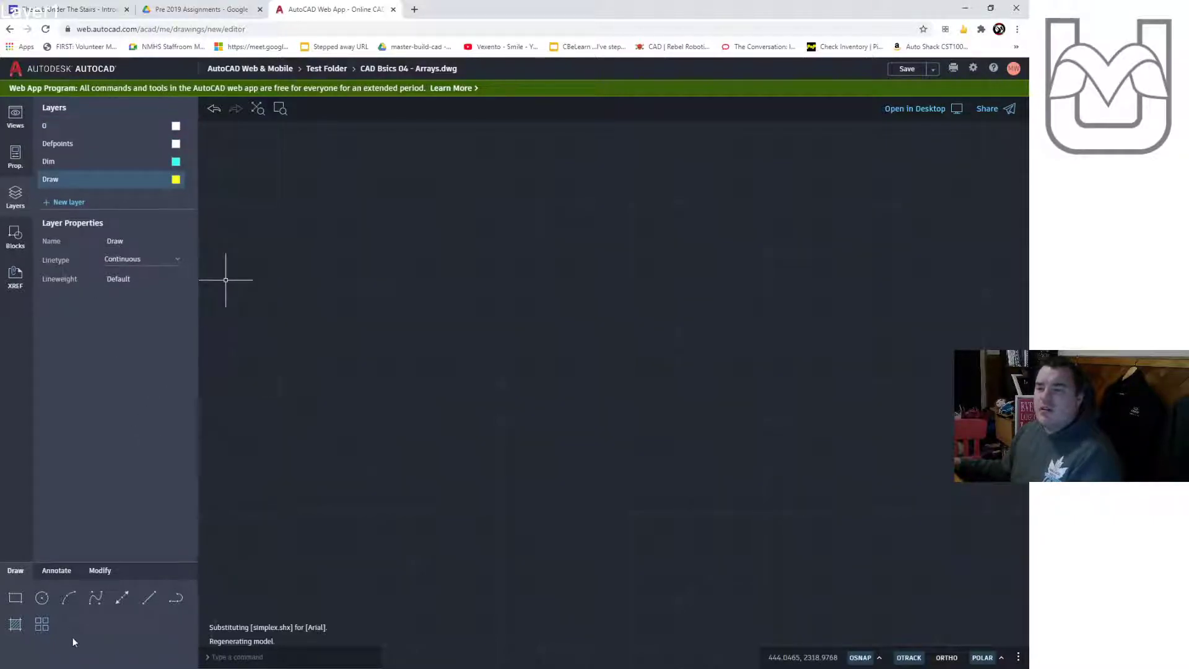
pyautogui.click(16, 598)
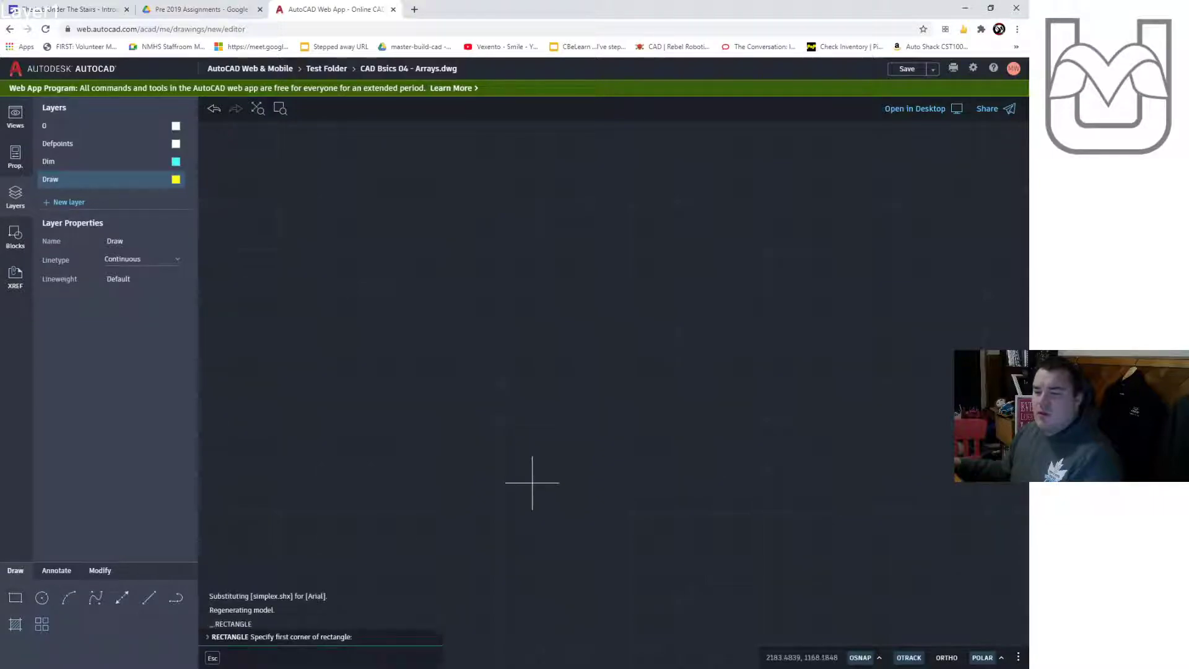
pyautogui.write('0,0')
pyautogui.press('Return')
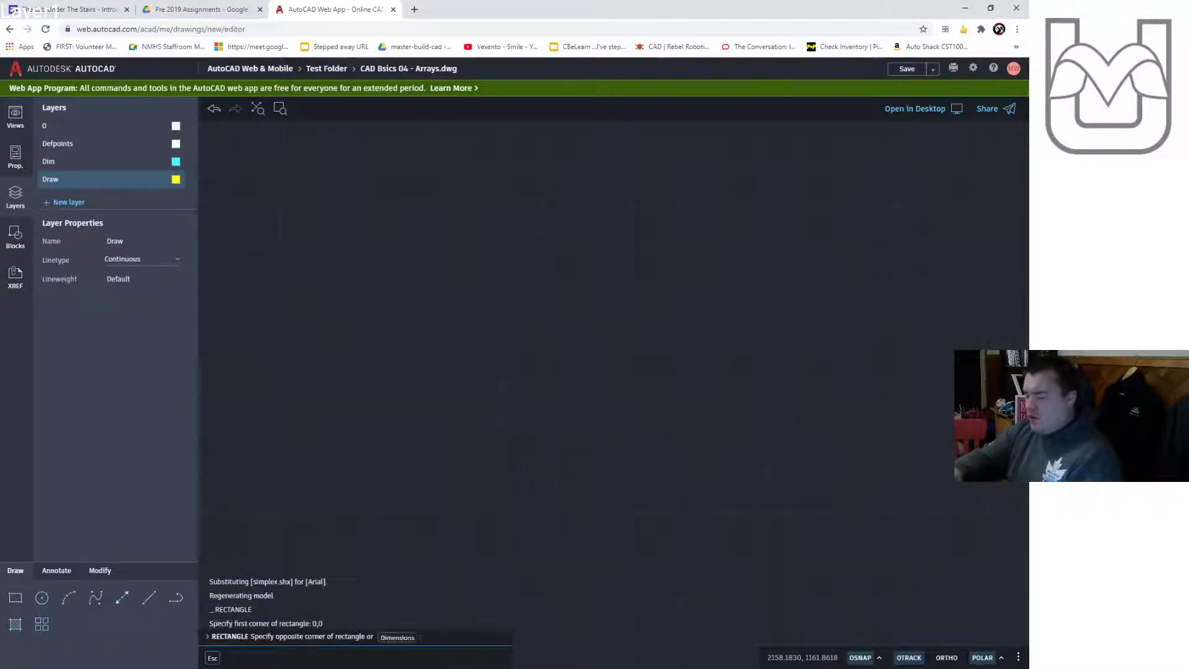
pyautogui.write('10.7')
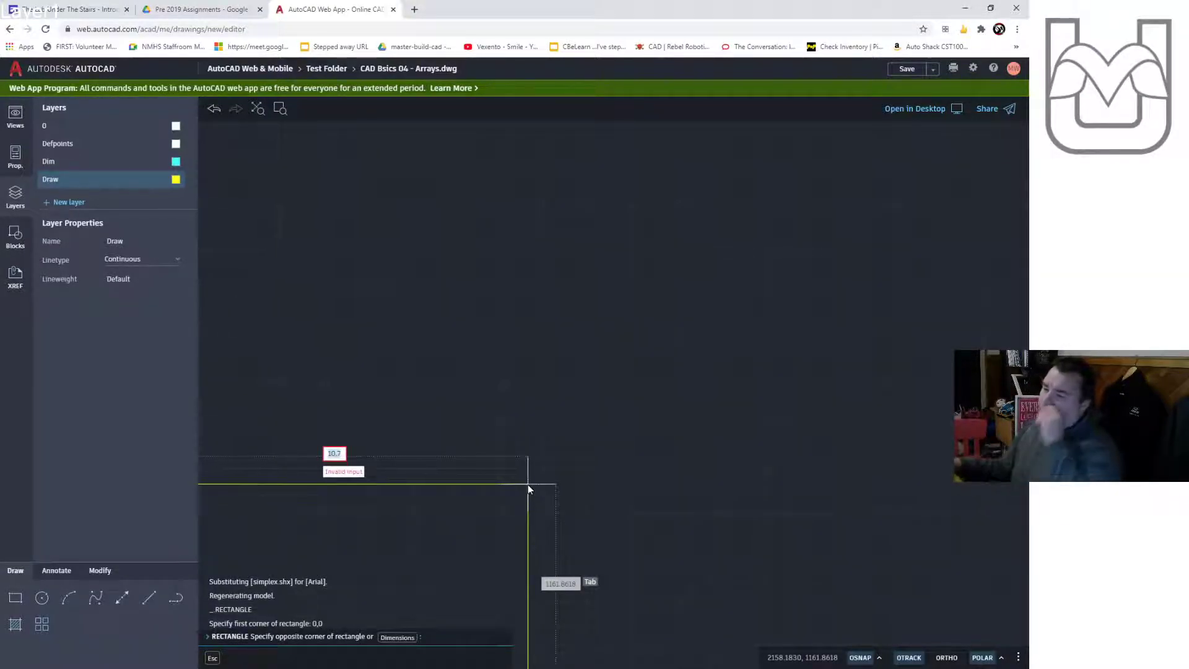
pyautogui.press('BackSpace')
pyautogui.press('BackSpace')
pyautogui.write(',7')
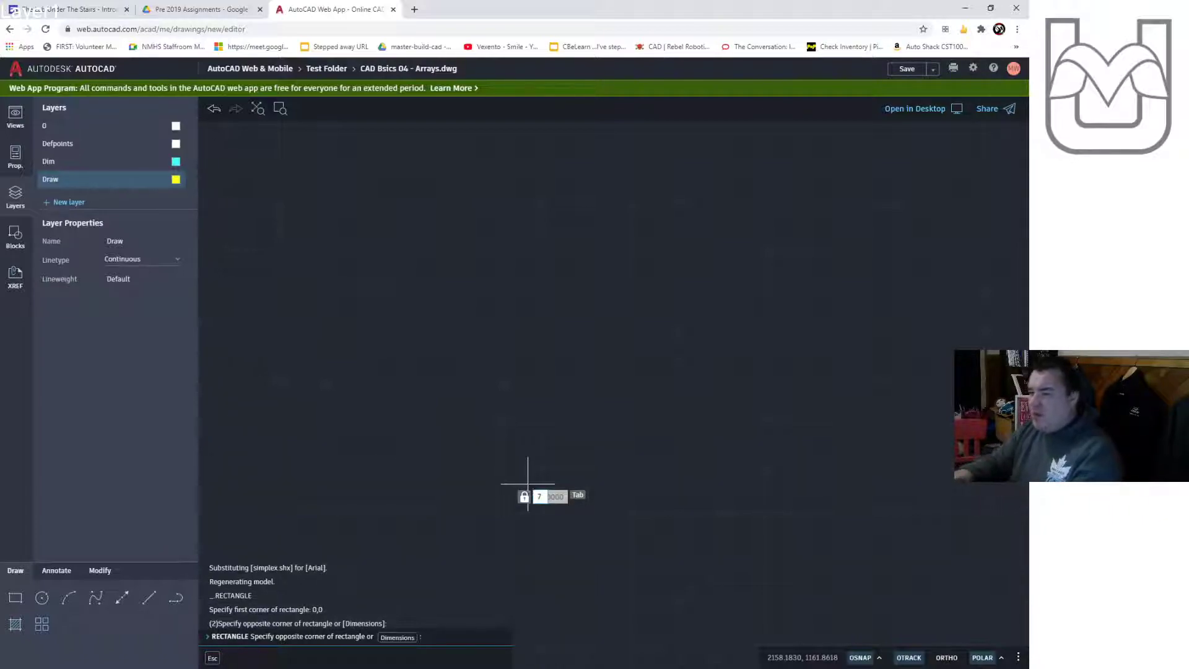
pyautogui.press('Return')
pyautogui.moveTo(457, 632); pyautogui.dragTo(686, 350, button='middle')
pyautogui.scroll(-2, 611, 407)
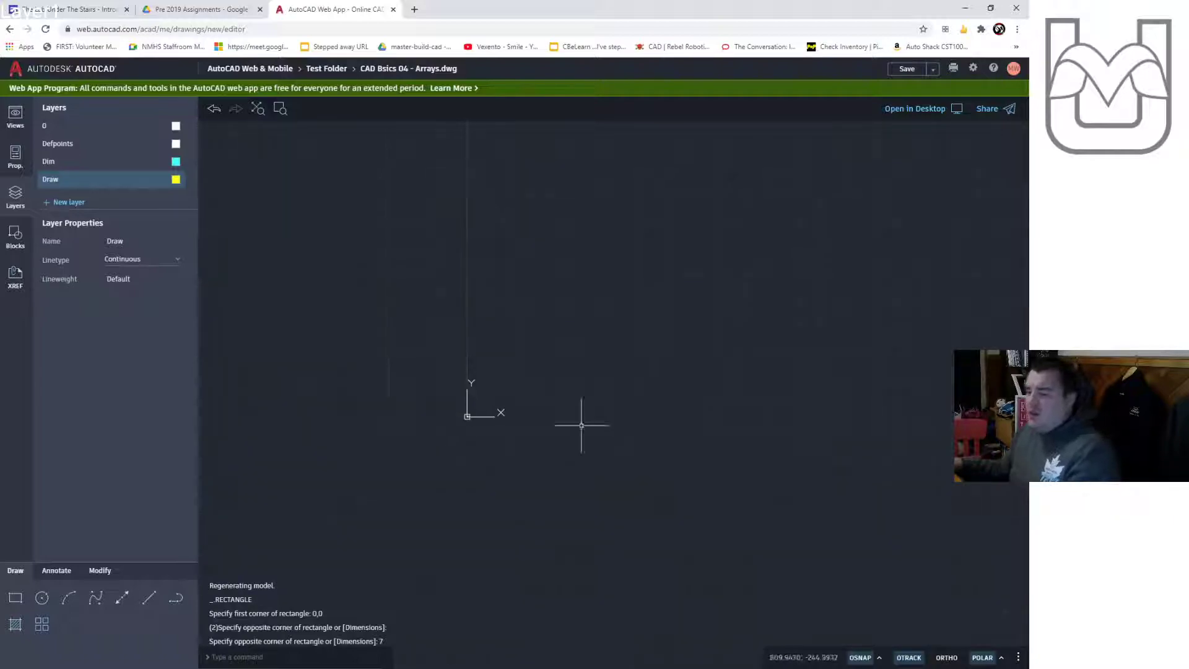
pyautogui.scroll(5, 474, 346)
pyautogui.scroll(5, 428, 526)
pyautogui.scroll(5, 443, 406)
pyautogui.moveTo(499, 181)
pyautogui.mouseDown(button='middle')
pyautogui.moveTo(504, 440)
pyautogui.moveTo(482, 445)
pyautogui.moveTo(462, 408)
pyautogui.mouseUp(button='middle')
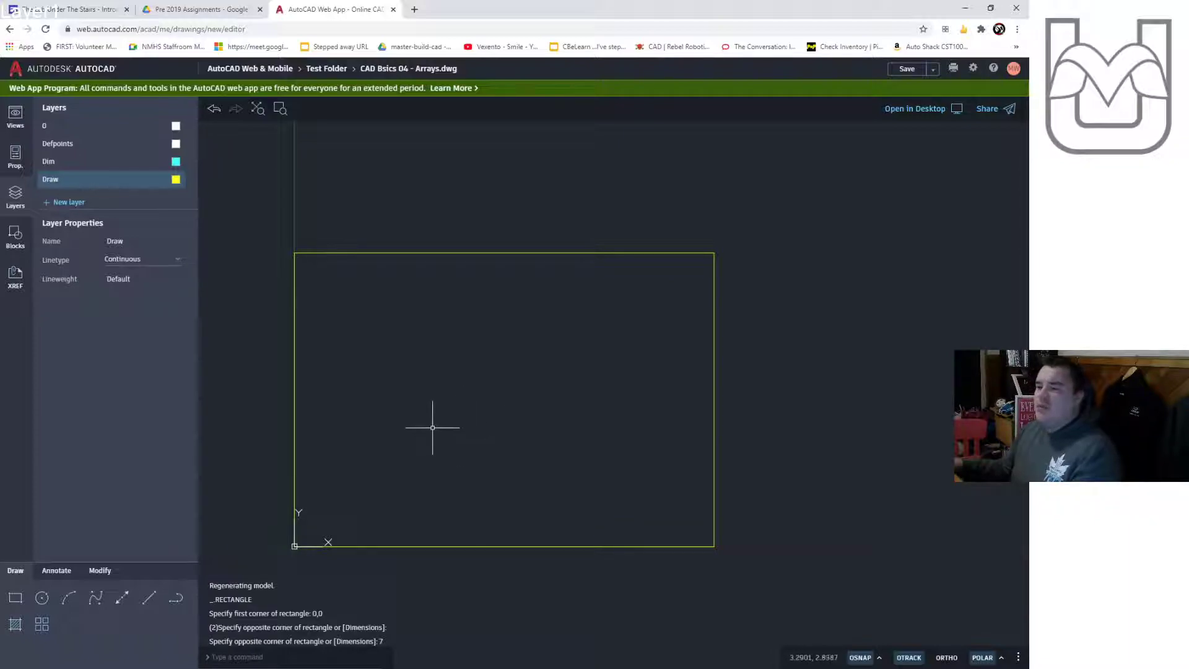
# Make Dim the current layer and try to dimension the border's upper edge
pyautogui.click(93, 162)
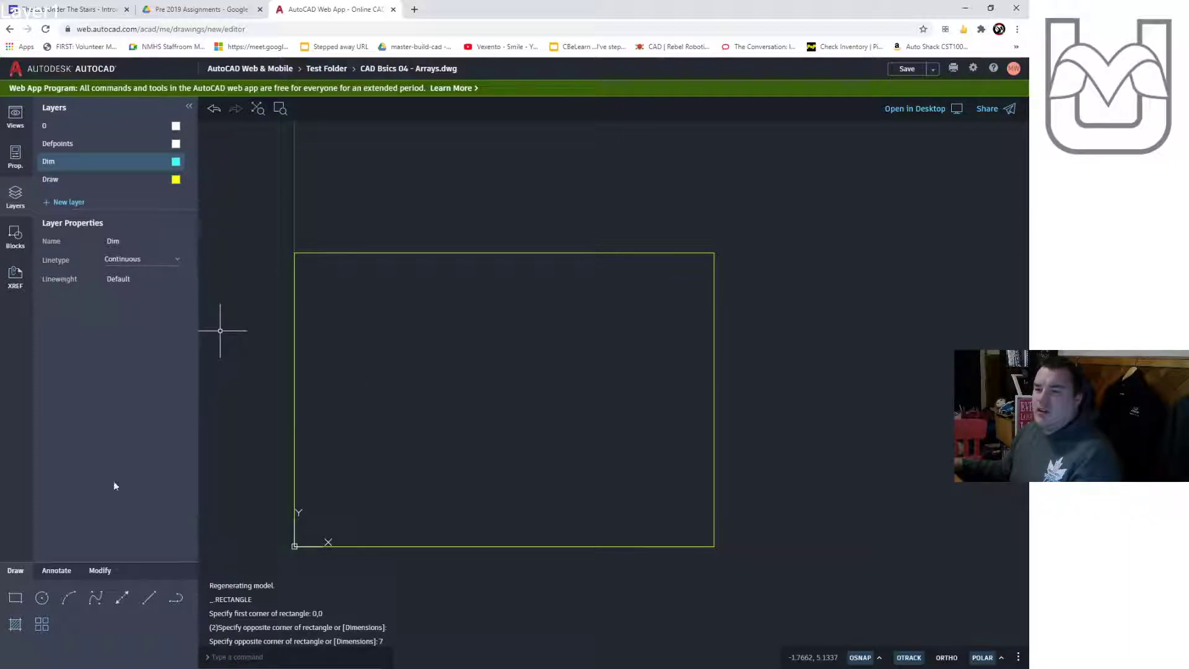
pyautogui.click(56, 570)
pyautogui.click(69, 598)
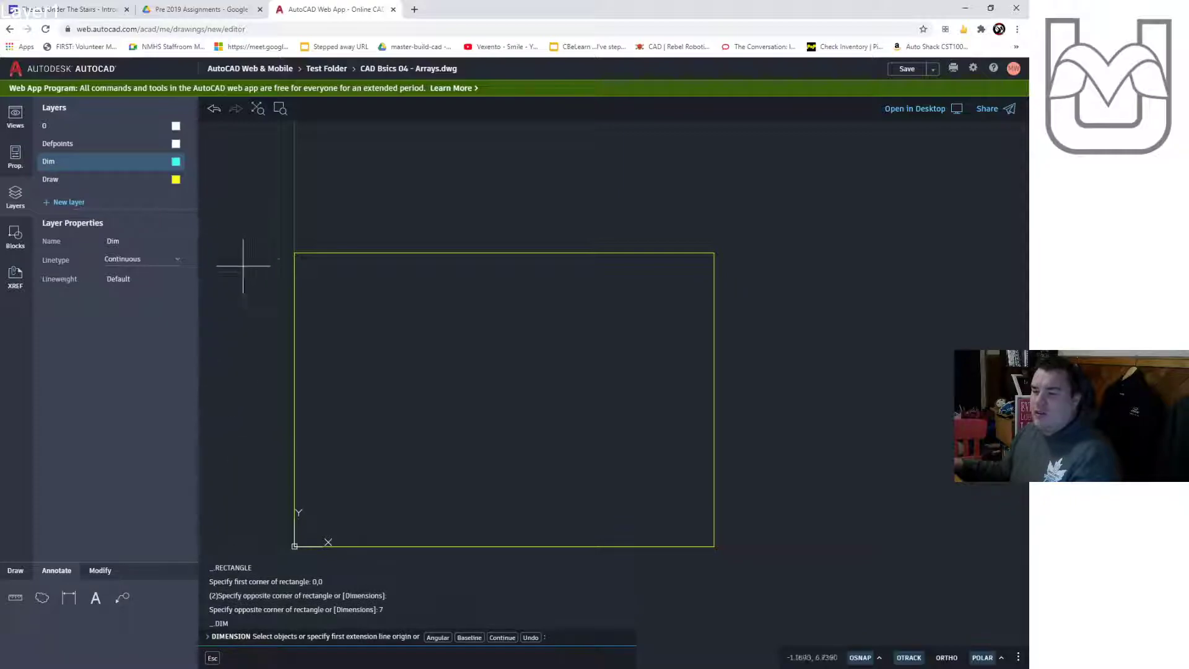
pyautogui.click(295, 252)
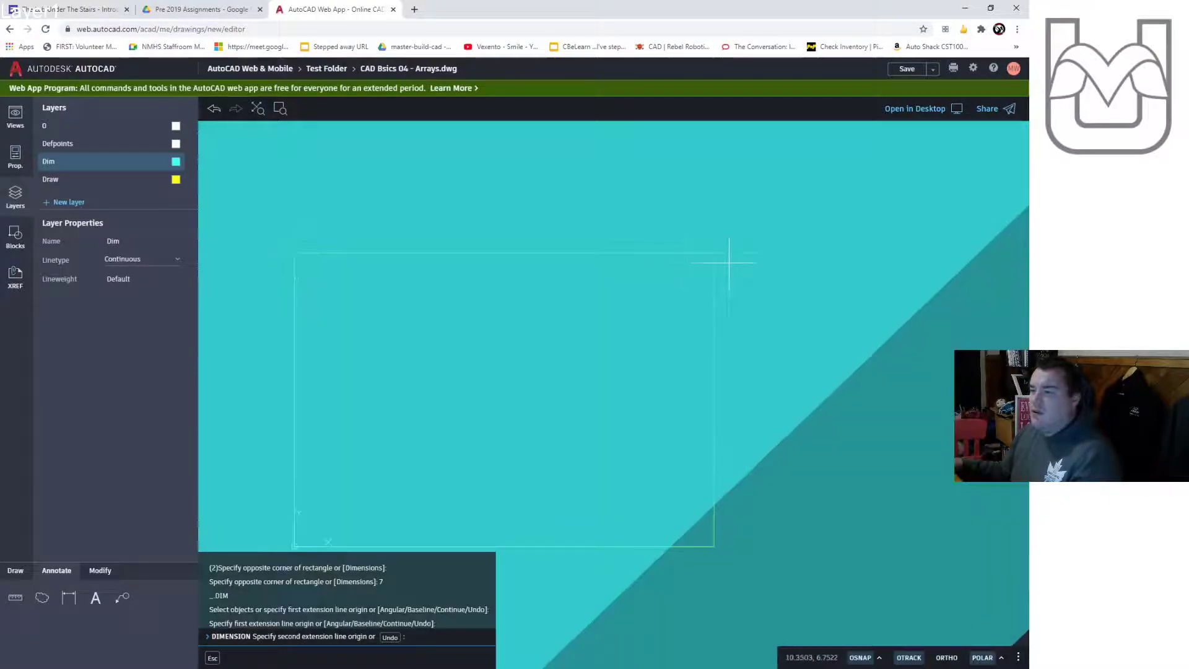
pyautogui.press('Escape')
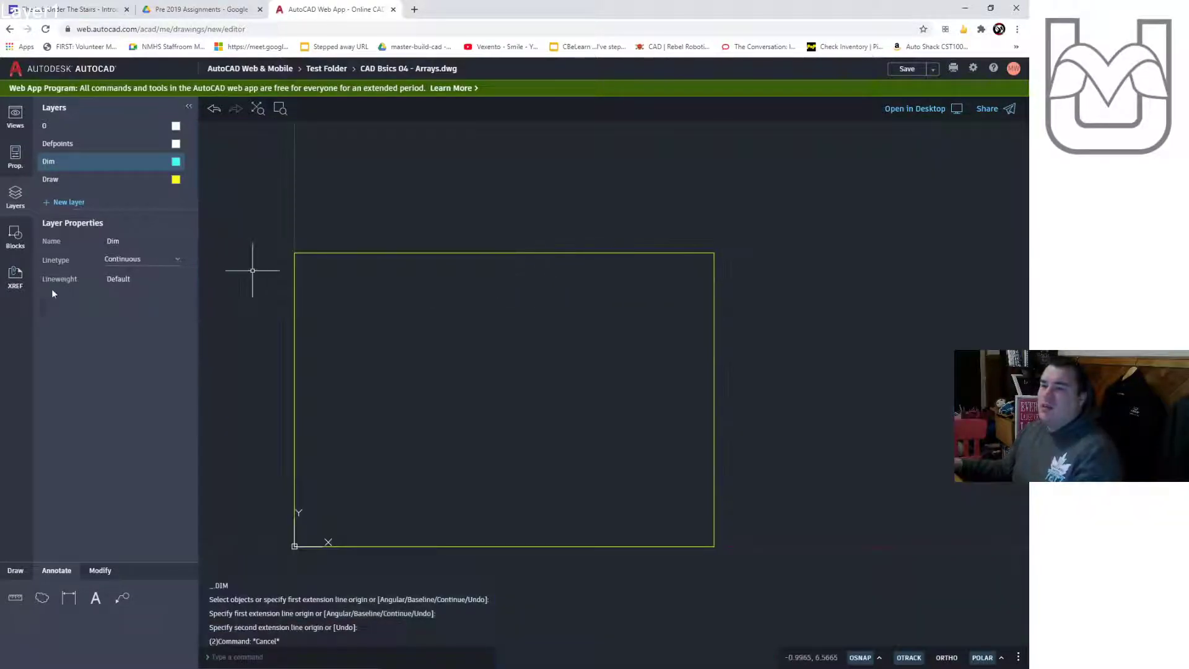
# Set the dimension style to Standard and dimension the width of the border above its upper edge
pyautogui.click(17, 168)
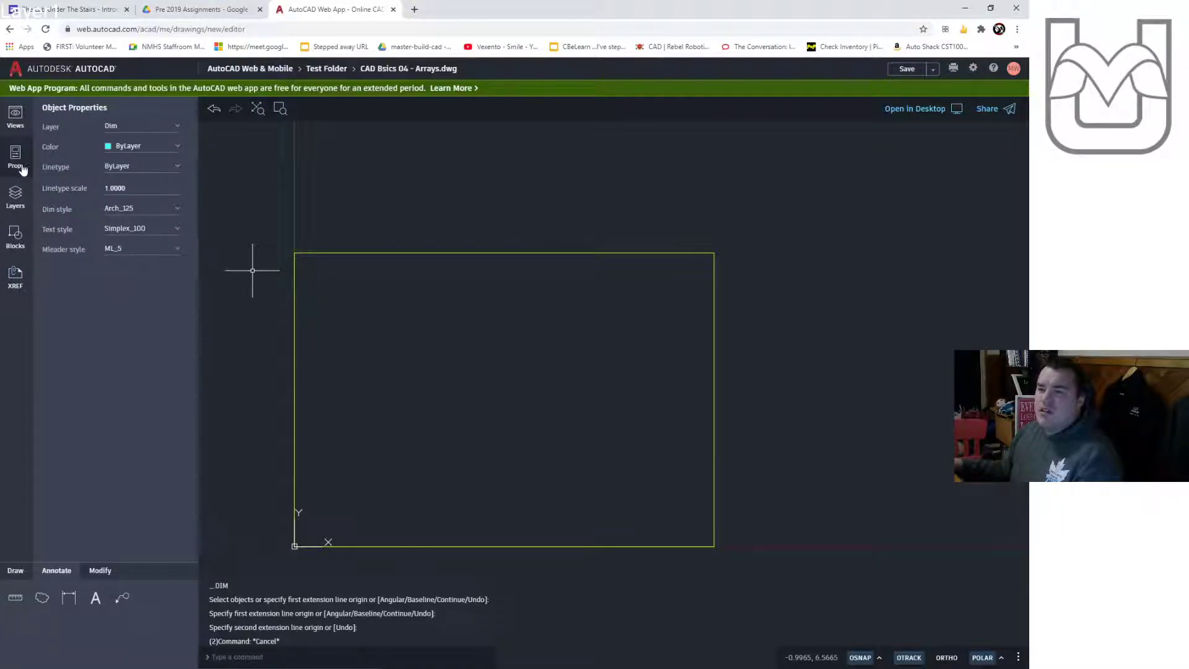
pyautogui.click(142, 209)
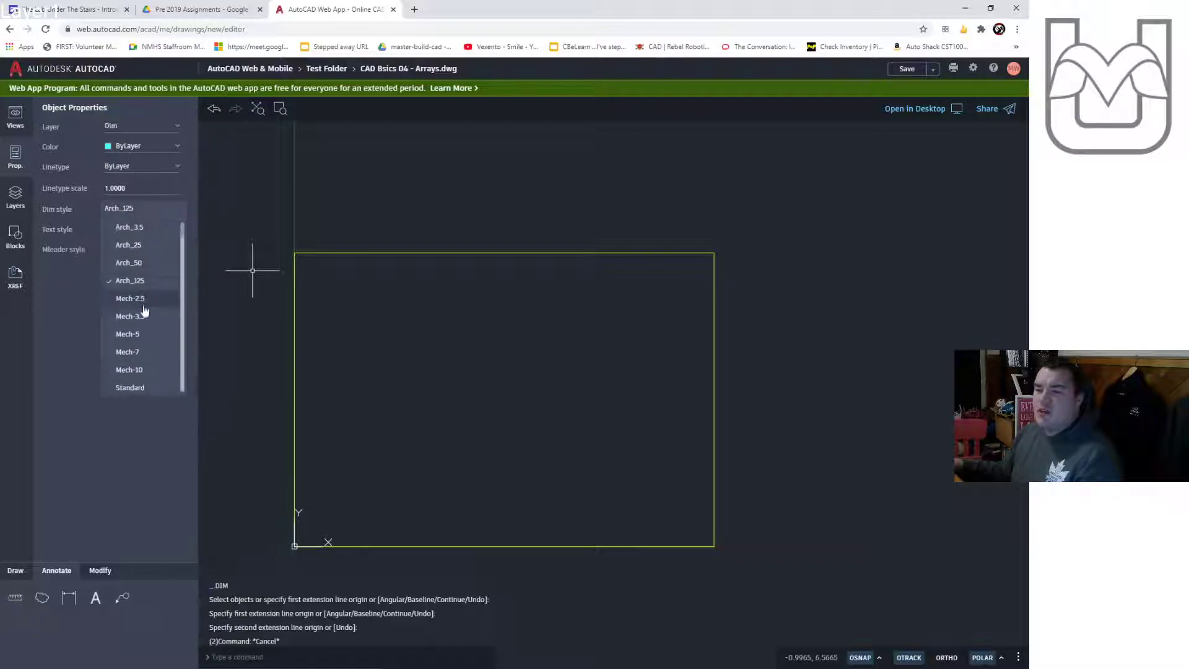
pyautogui.click(164, 400)
pyautogui.click(69, 598)
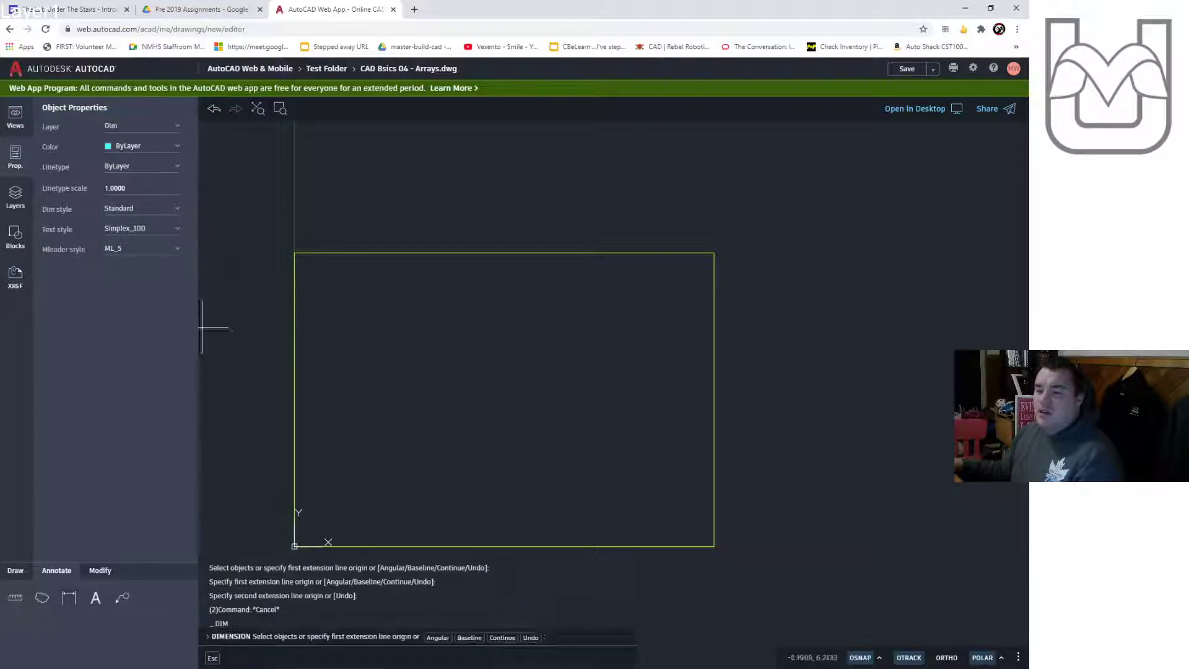
pyautogui.click(295, 252)
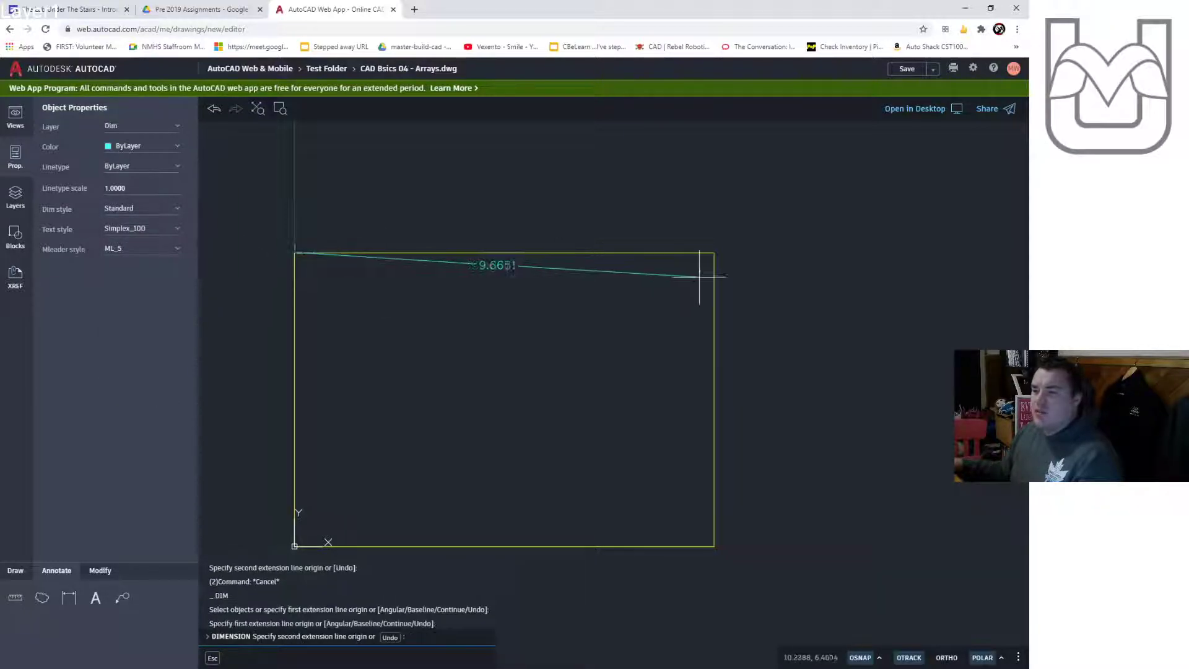
pyautogui.click(714, 249)
pyautogui.click(714, 230)
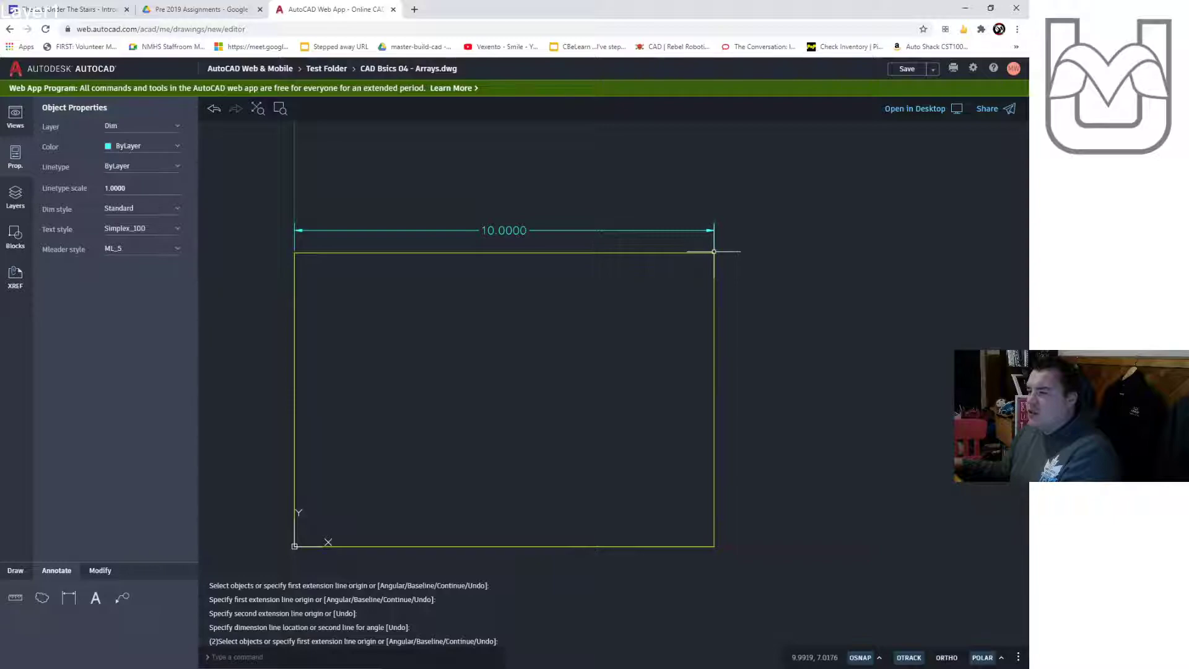
# Dimension the height of the border outside its right edge
pyautogui.press('Return')
pyautogui.click(714, 260)
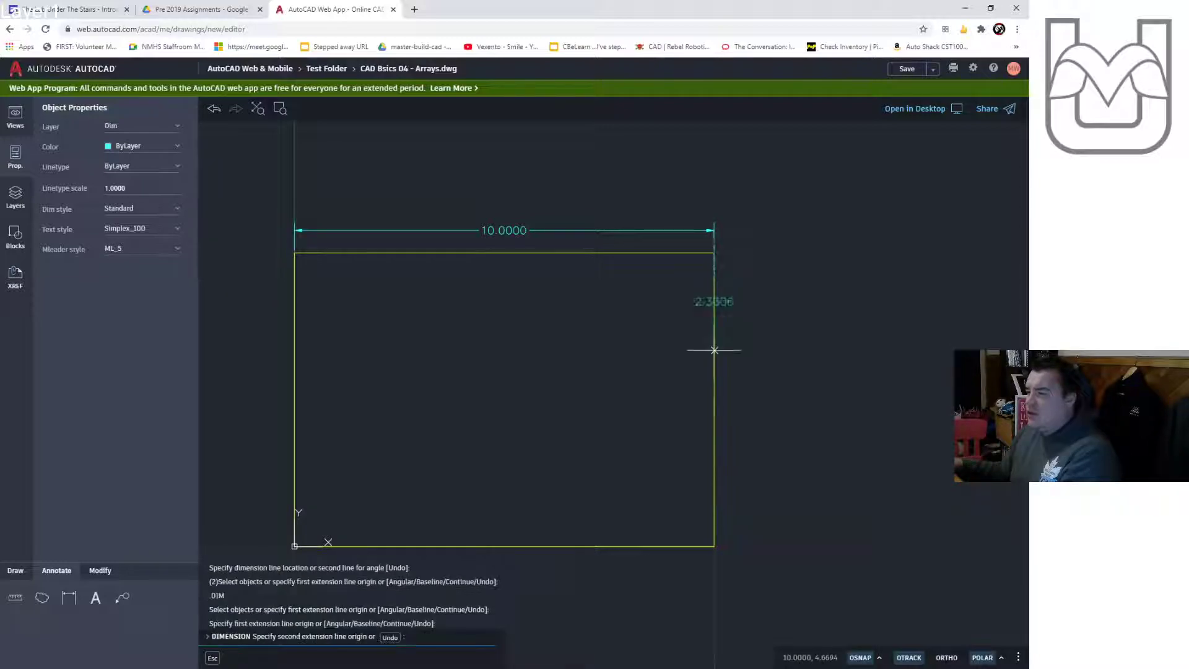
pyautogui.click(715, 542)
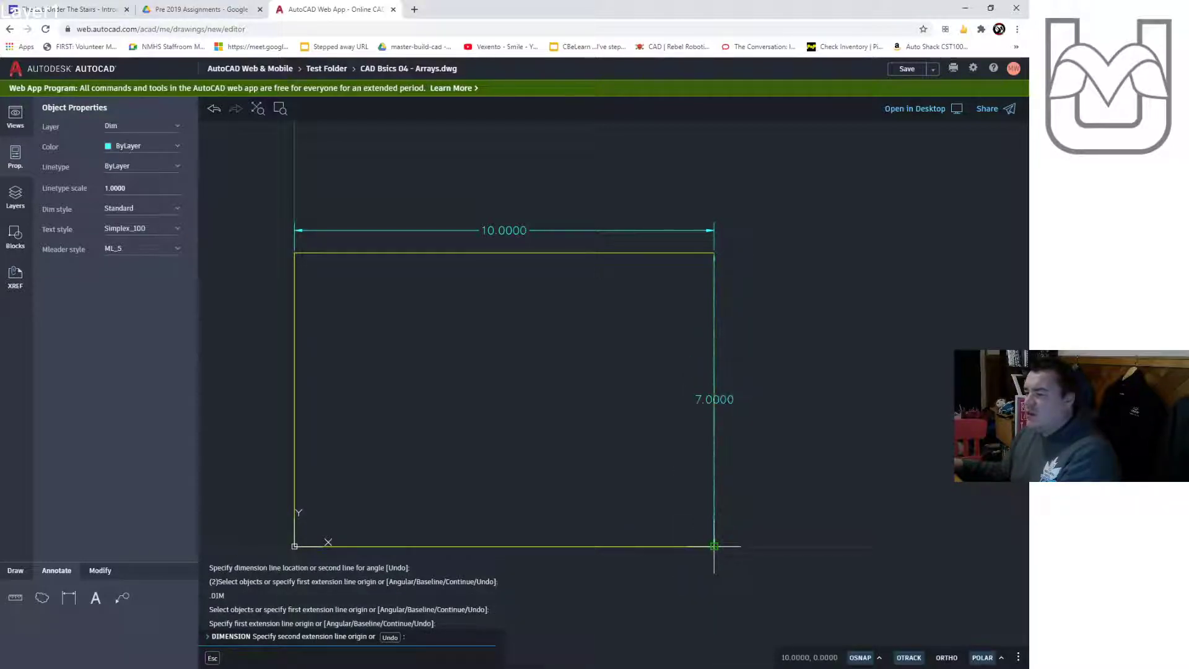
pyautogui.click(748, 541)
pyautogui.press('Escape')
# Select both border dimensions and check their properties for a decimal precision setting
pyautogui.click(750, 399)
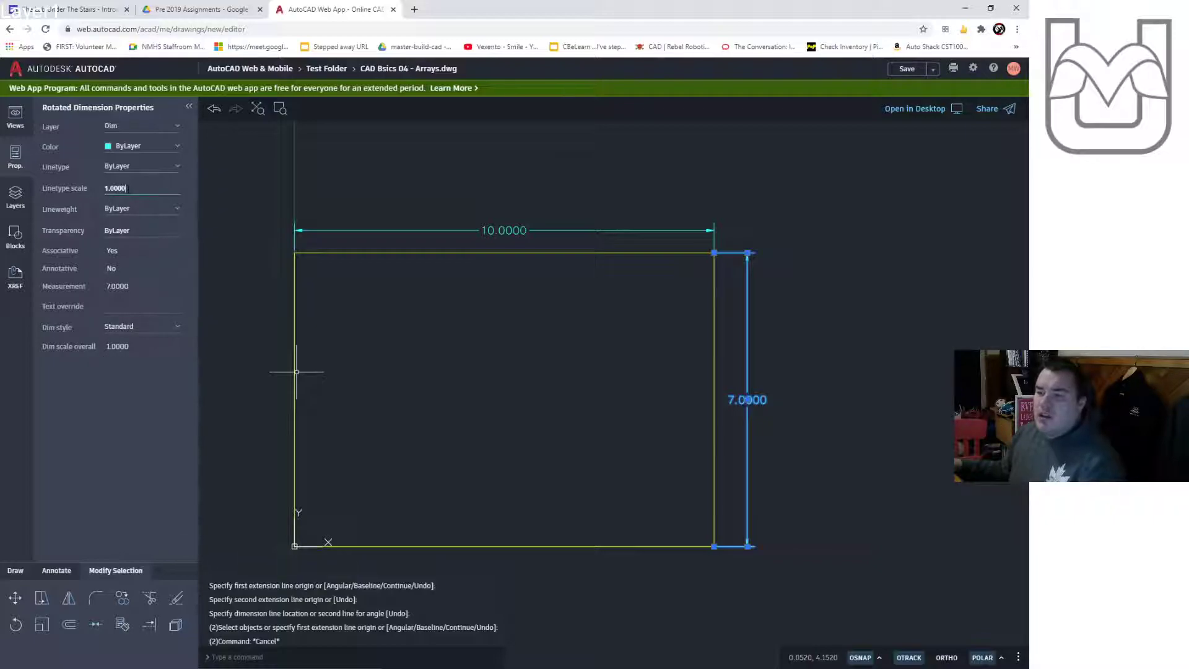
pyautogui.click(516, 229)
pyautogui.click(748, 402)
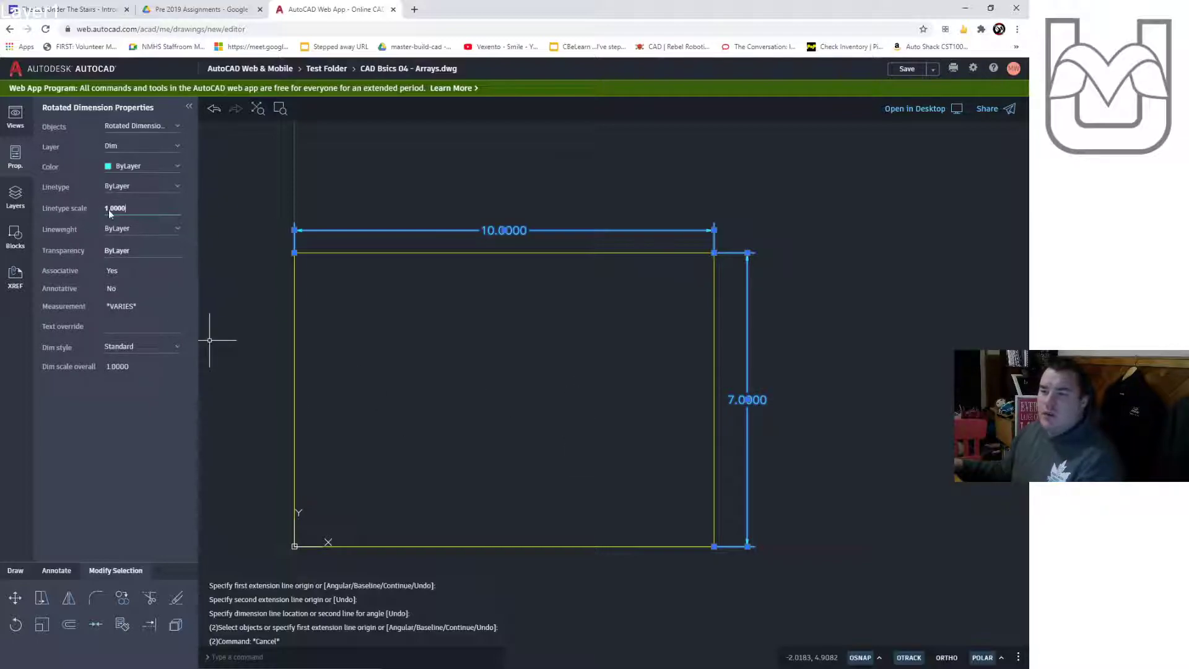
pyautogui.press('BackSpace')
pyautogui.press('BackSpace')
pyautogui.press('BackSpace')
pyautogui.press('Return')
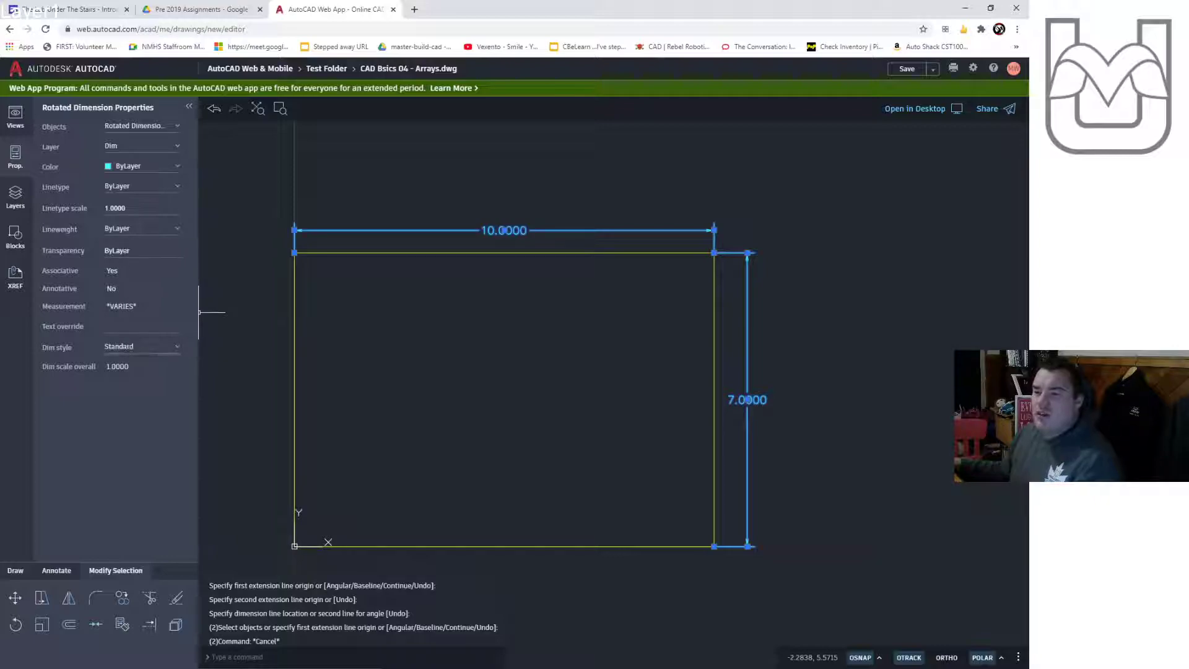
pyautogui.click(127, 229)
pyautogui.click(71, 236)
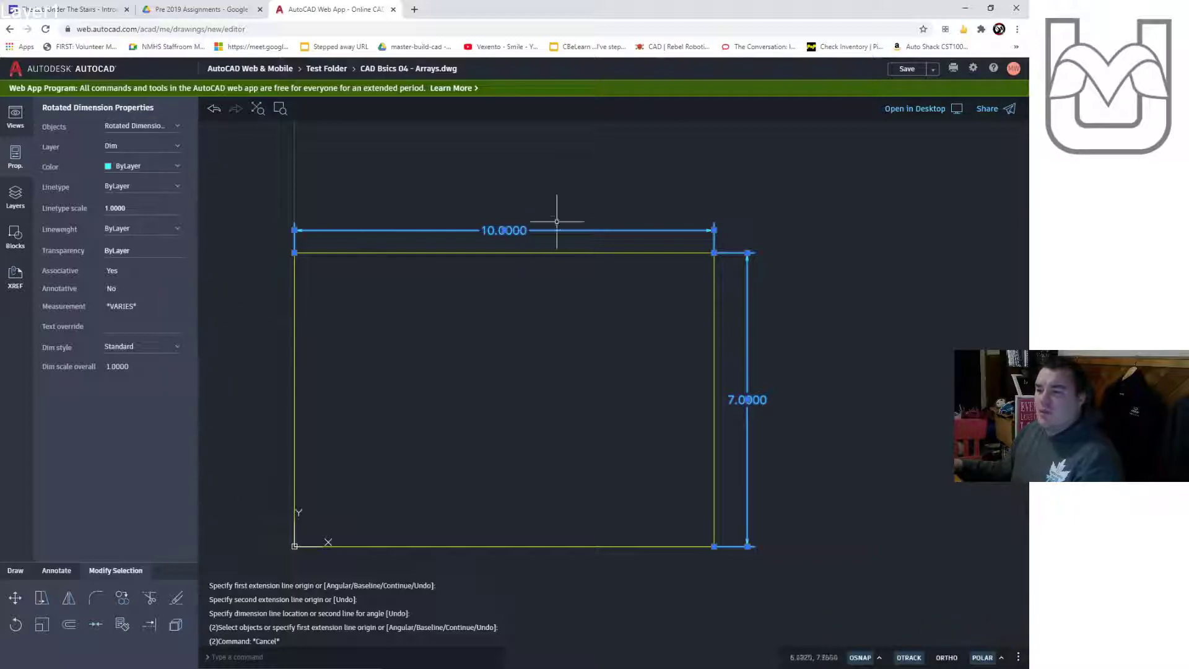
# Try to change the decimal places of the selected dimensions with a PRECISION command
pyautogui.rightClick(506, 227)
pyautogui.rightClick(488, 222)
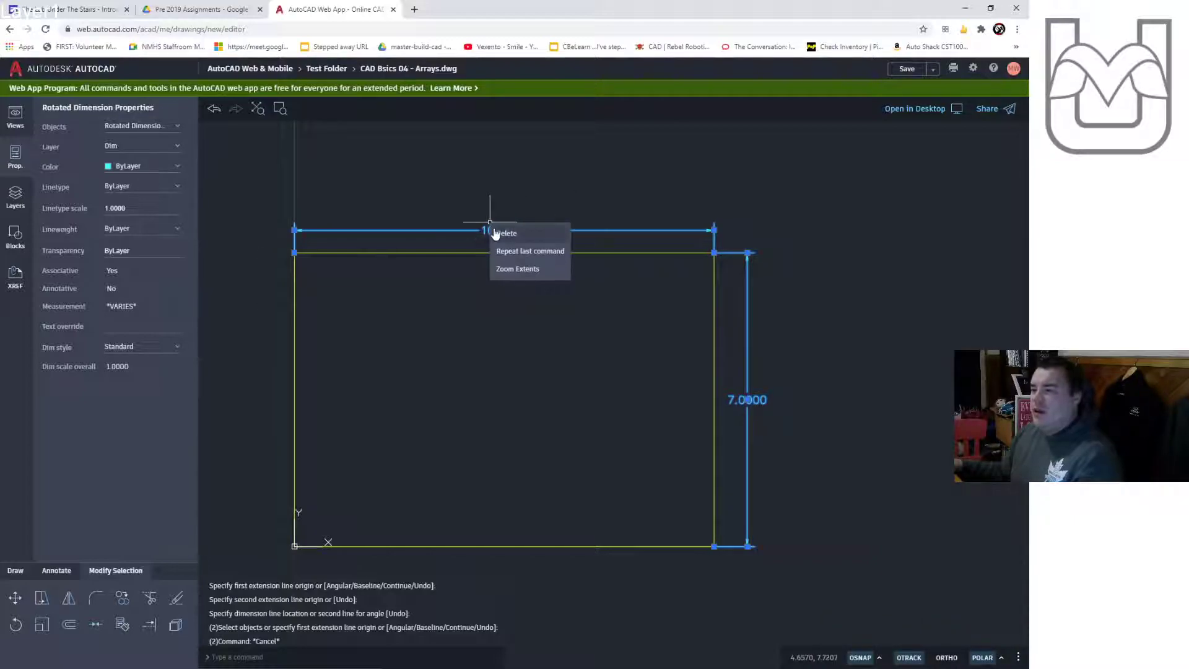
pyautogui.click(369, 657)
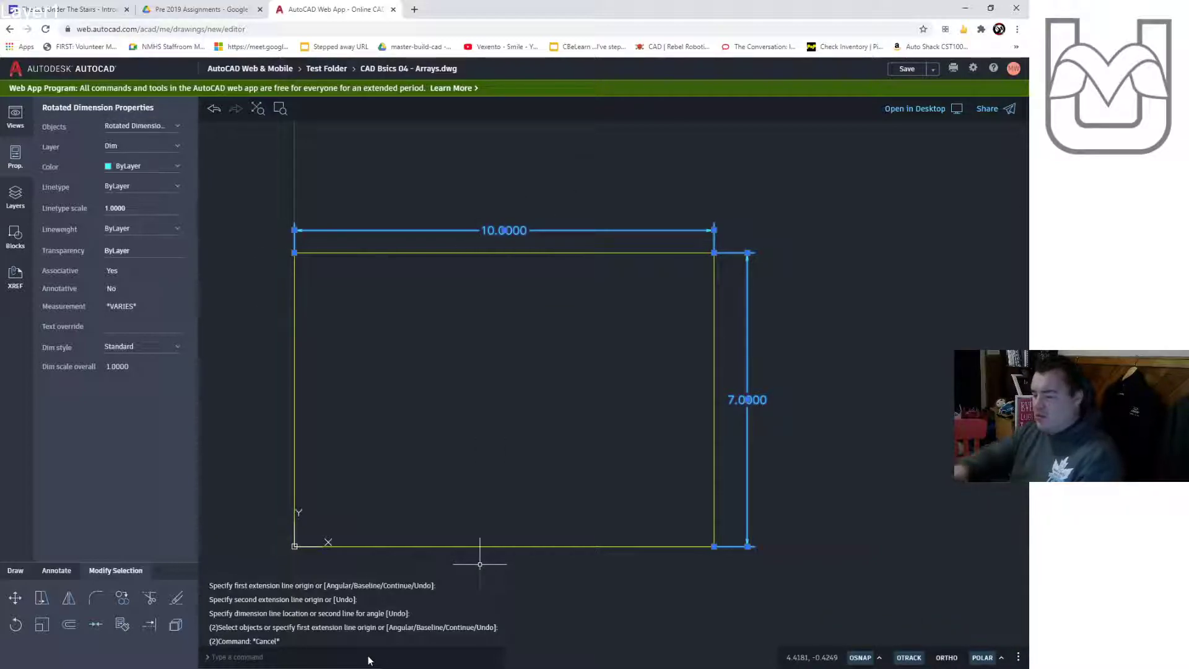
pyautogui.write('precision')
pyautogui.press('Return')
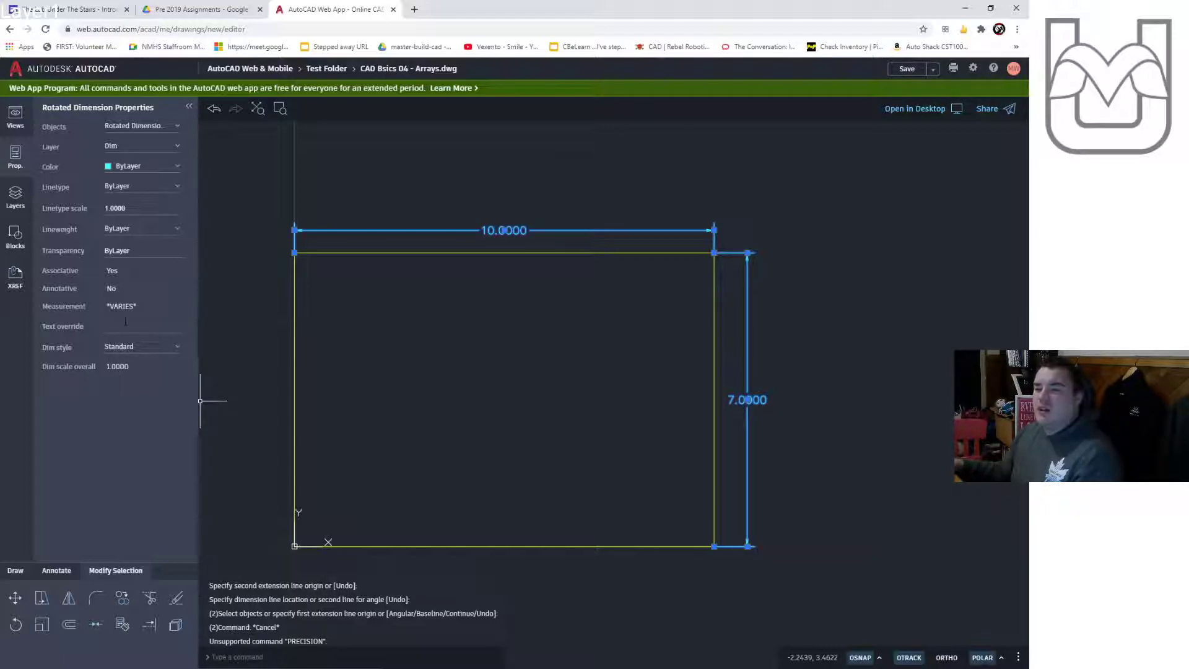
pyautogui.press('Escape')
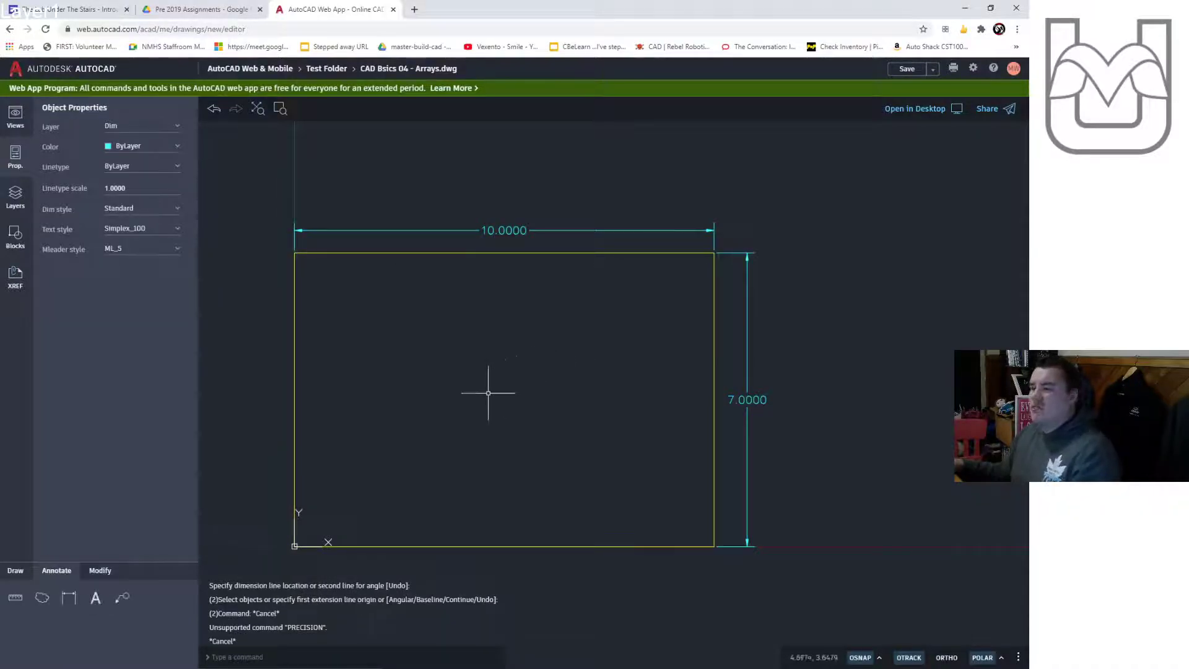
# Open CAD_Basics04_ManyArrays.pdf in Google Drive, compare it with the Rectangular Arrays drawing, and move the latter into its own browser window
pyautogui.moveTo(480, 385); pyautogui.dragTo(539, 344, button='middle')
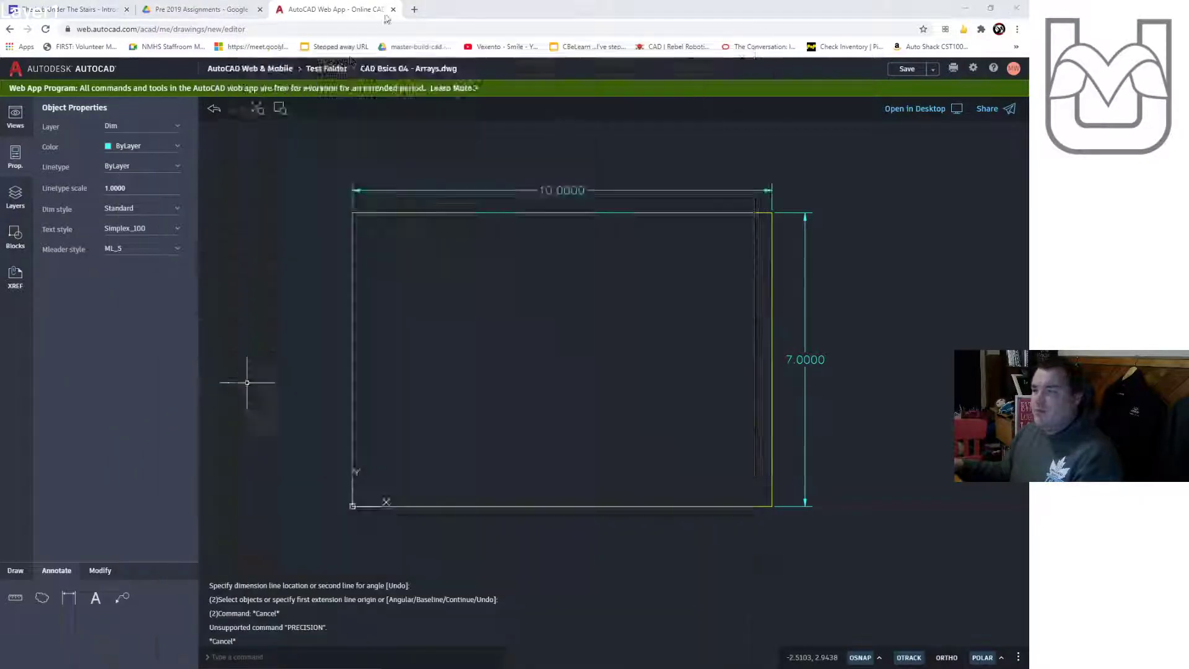
pyautogui.moveTo(297, 48); pyautogui.dragTo(394, 7)
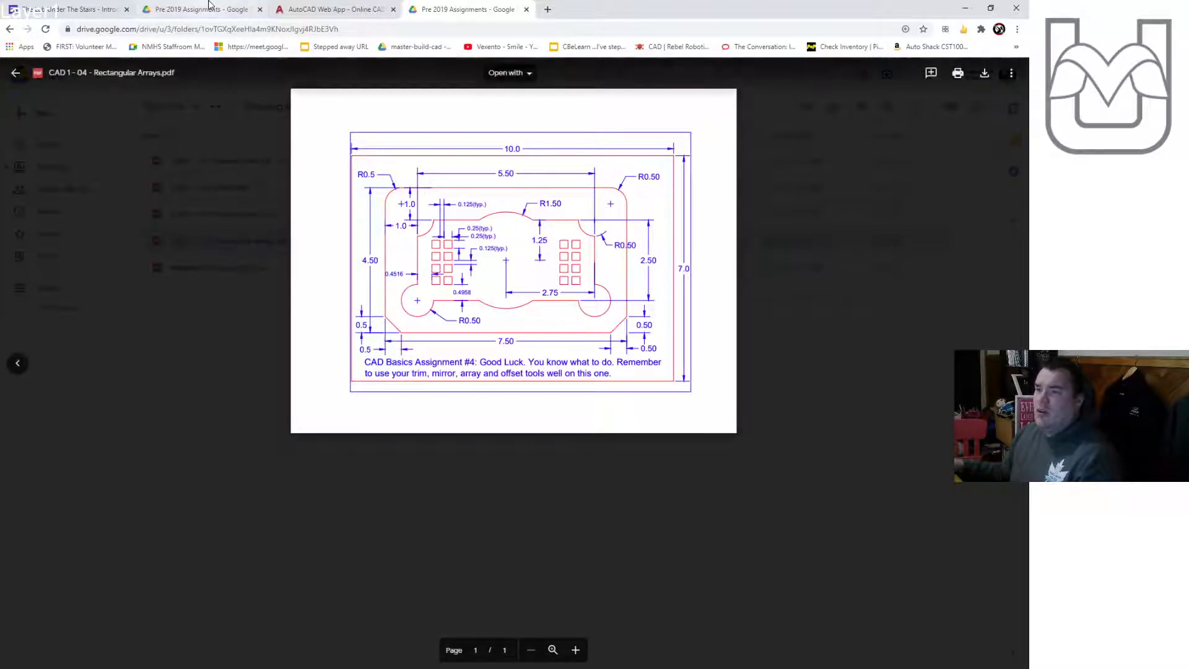
pyautogui.press('Escape')
pyautogui.click(11, 29)
pyautogui.doubleClick(273, 279)
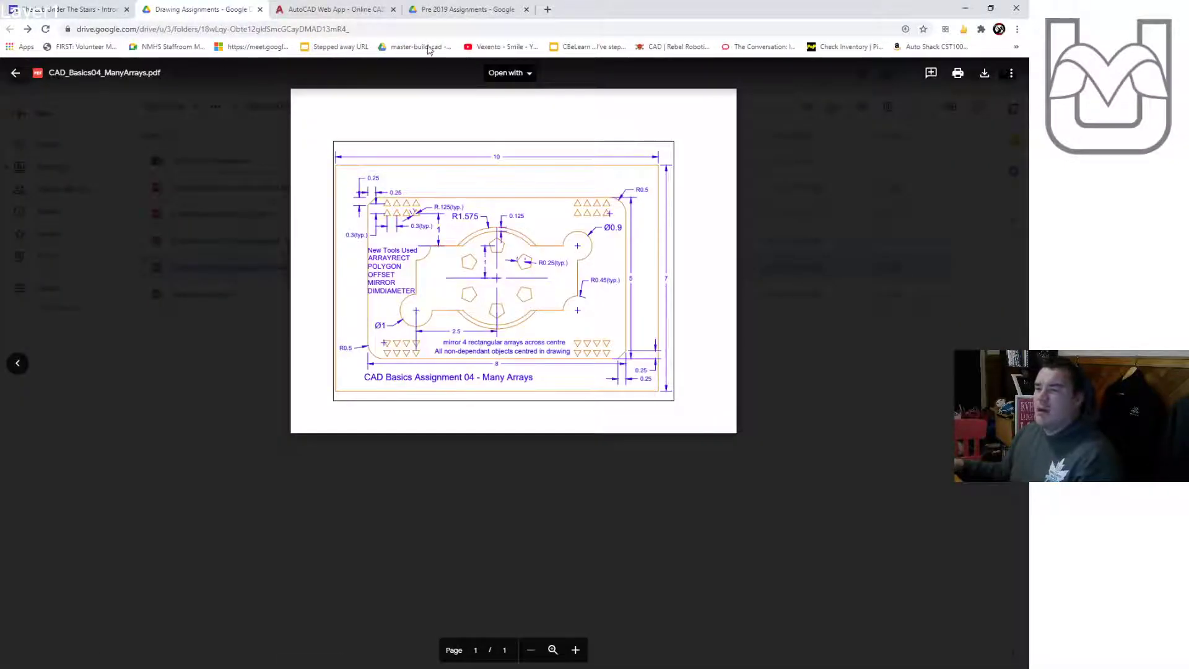
pyautogui.click(431, 9)
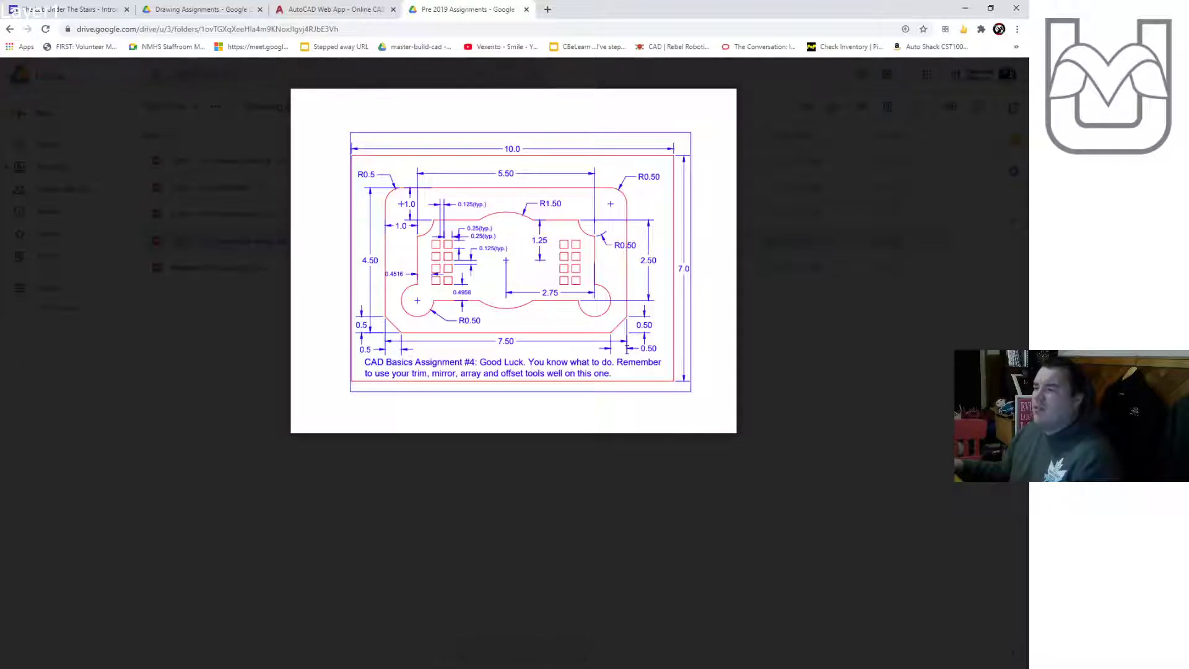
pyautogui.moveTo(470, 15); pyautogui.dragTo(0, 92)
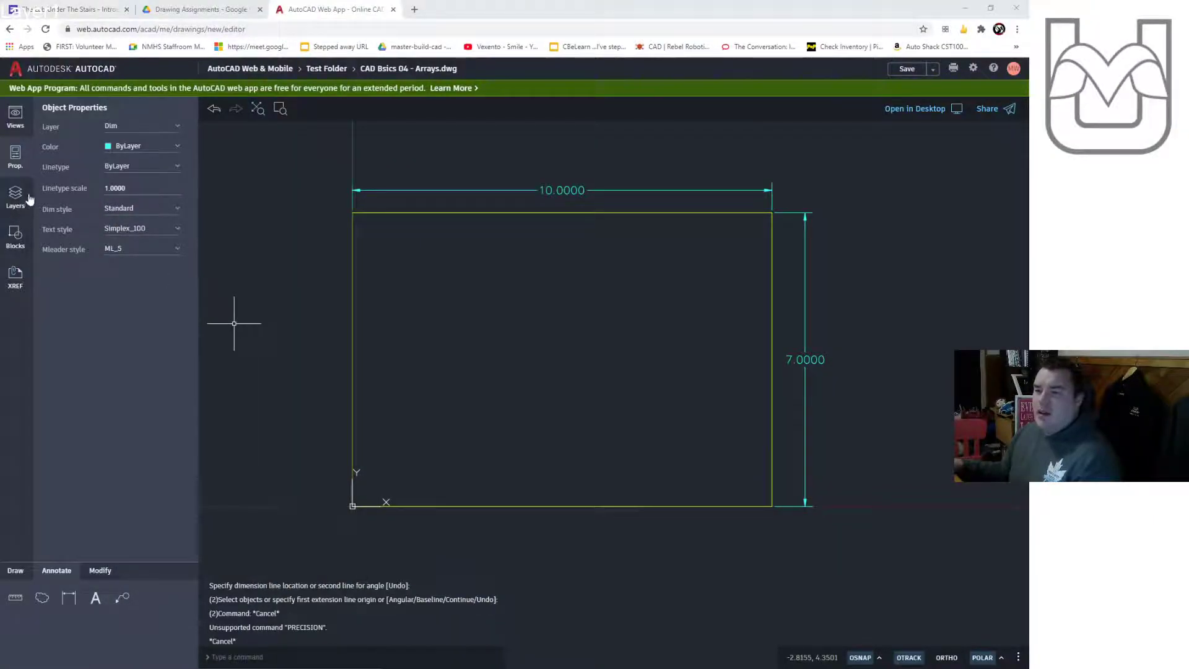
pyautogui.click(17, 572)
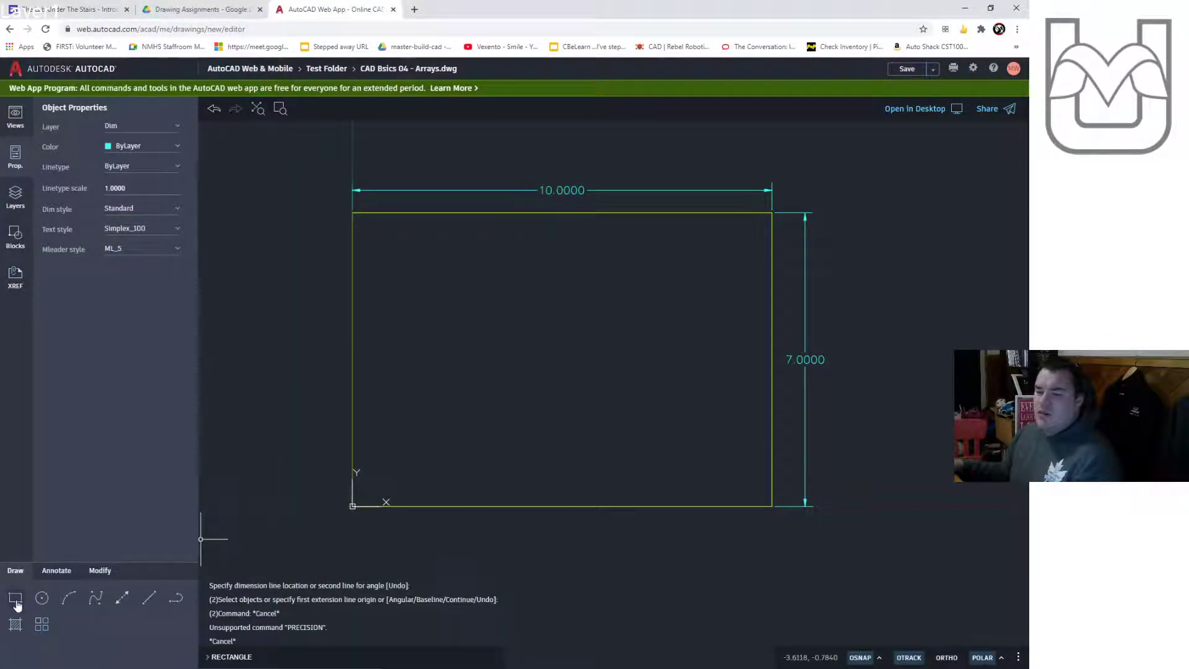
pyautogui.click(15, 598)
pyautogui.click(460, 487)
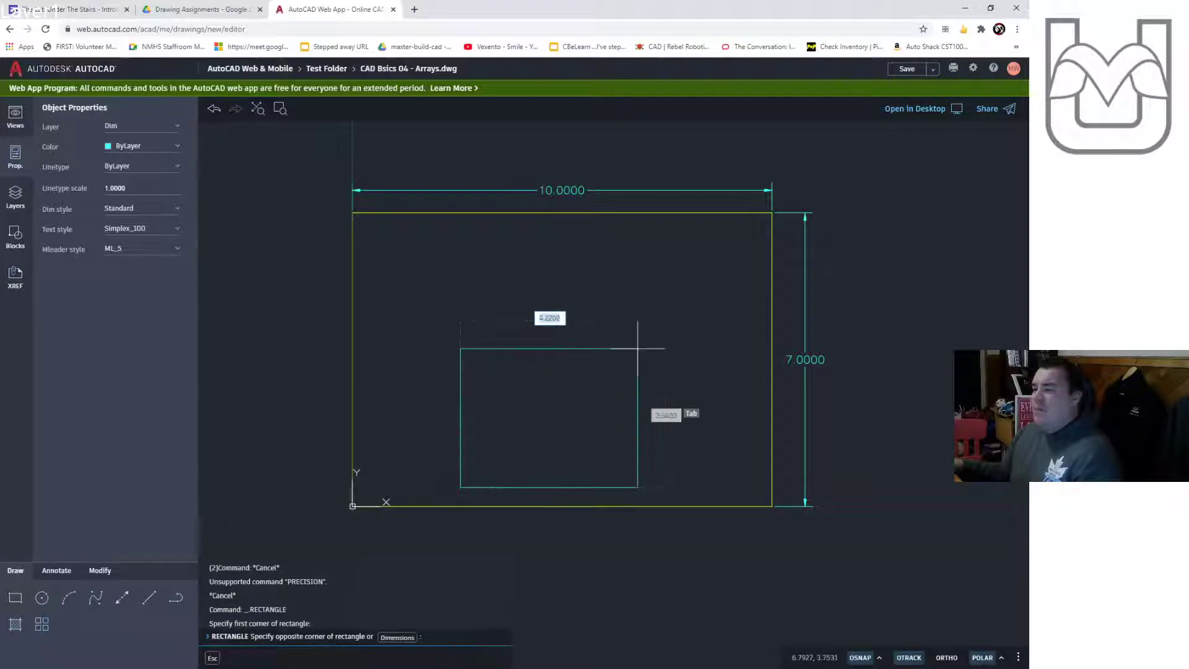
pyautogui.press('Escape')
pyautogui.press('Escape')
pyautogui.press('Escape')
# Make Draw the current layer and draw an 8.5 by 4.5 rectangle starting inside the border
pyautogui.click(9, 209)
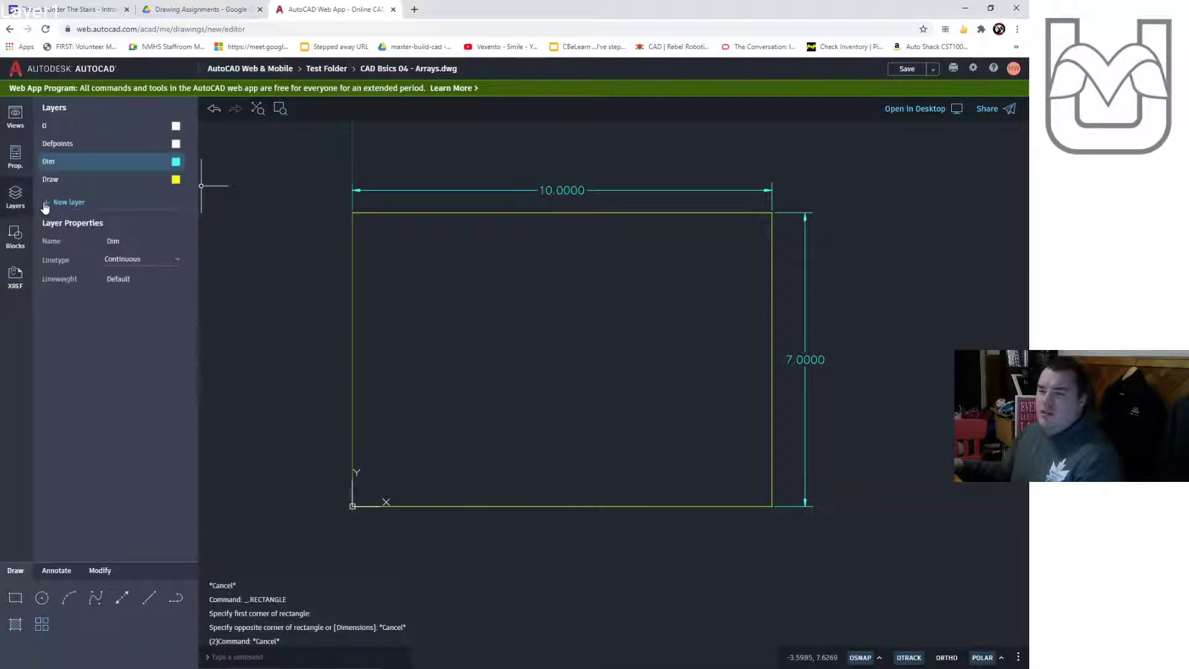
pyautogui.click(111, 184)
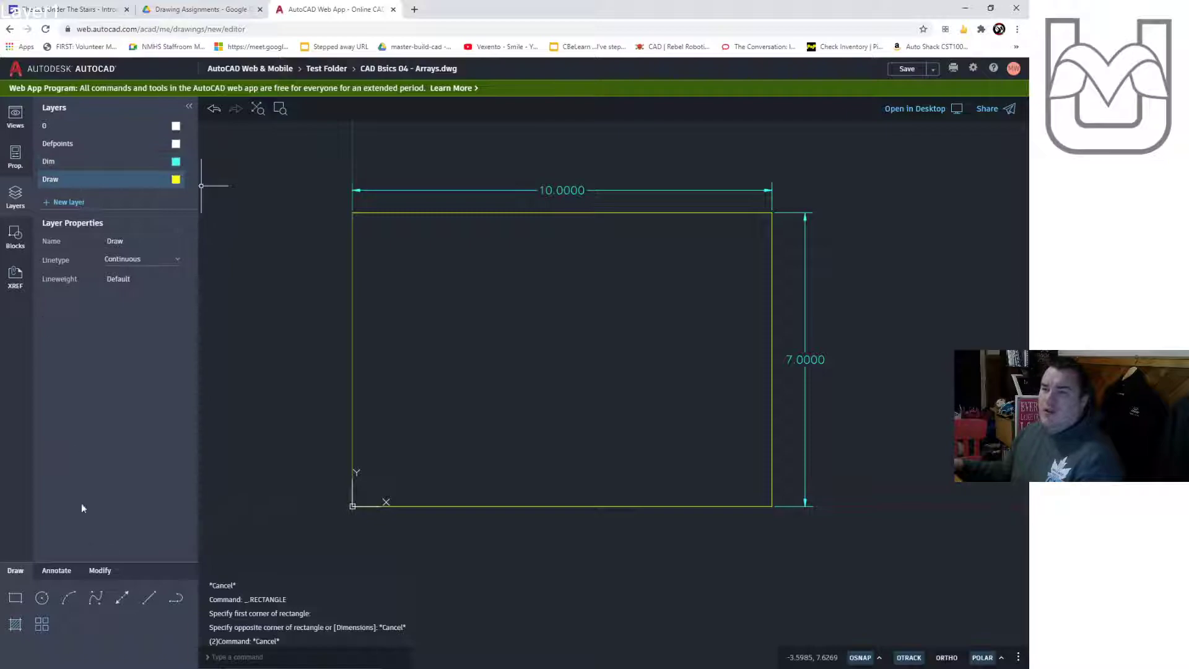
pyautogui.click(14, 599)
pyautogui.click(486, 459)
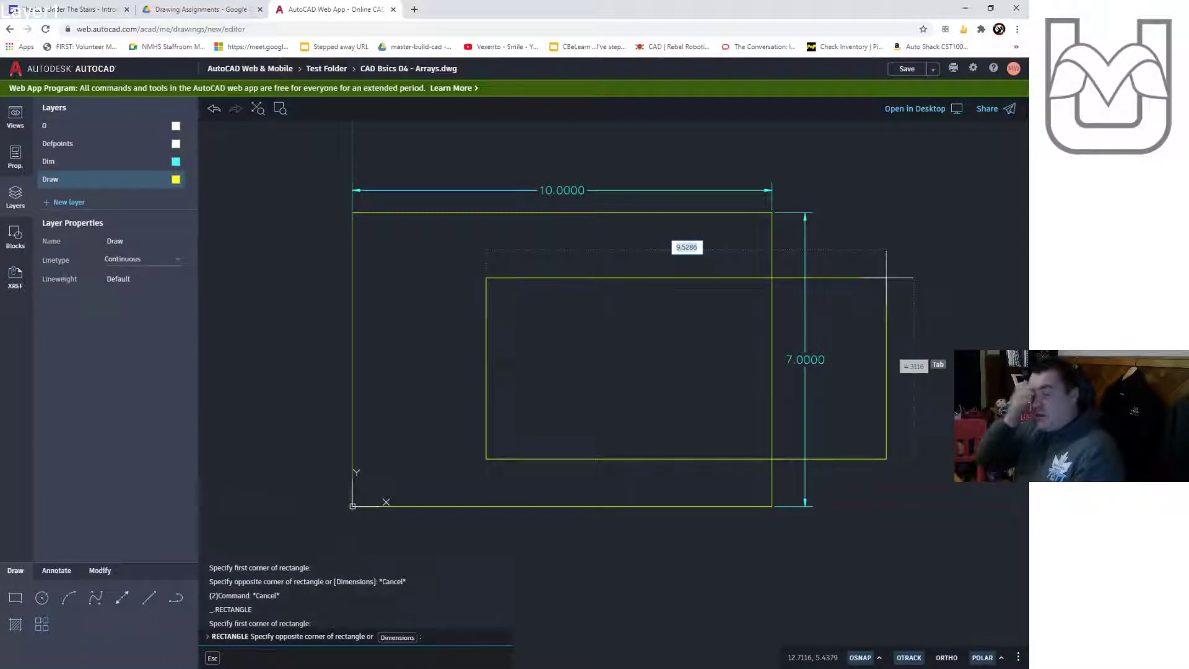
pyautogui.write('8.5')
pyautogui.press('Tab')
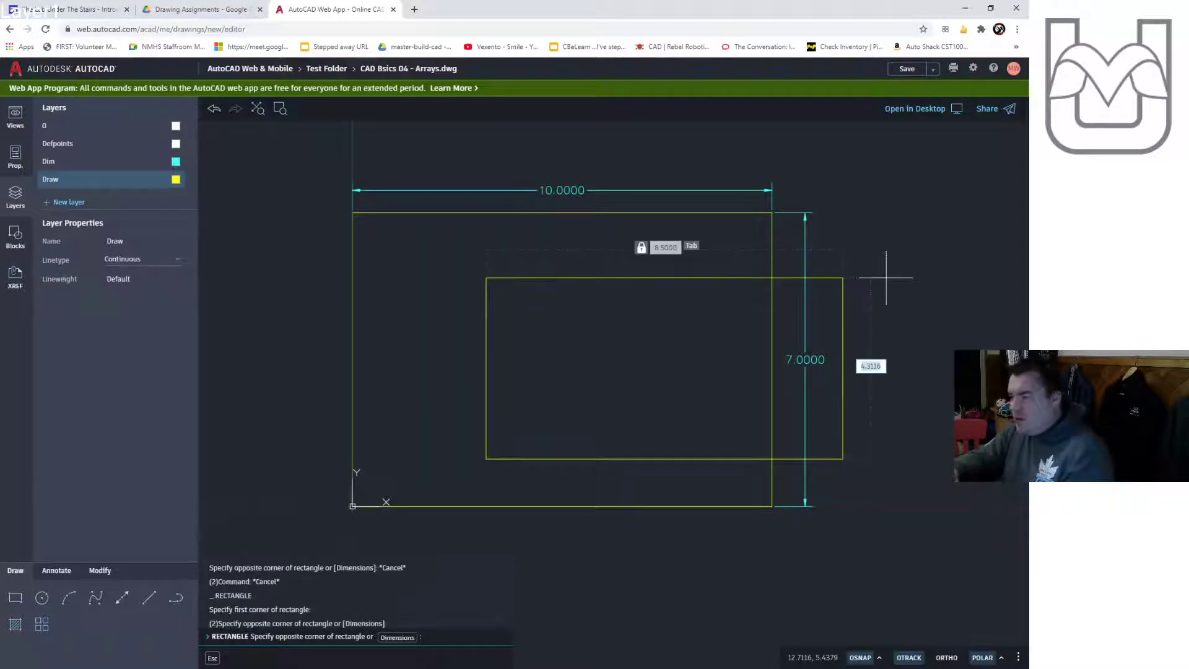
pyautogui.write('4.5')
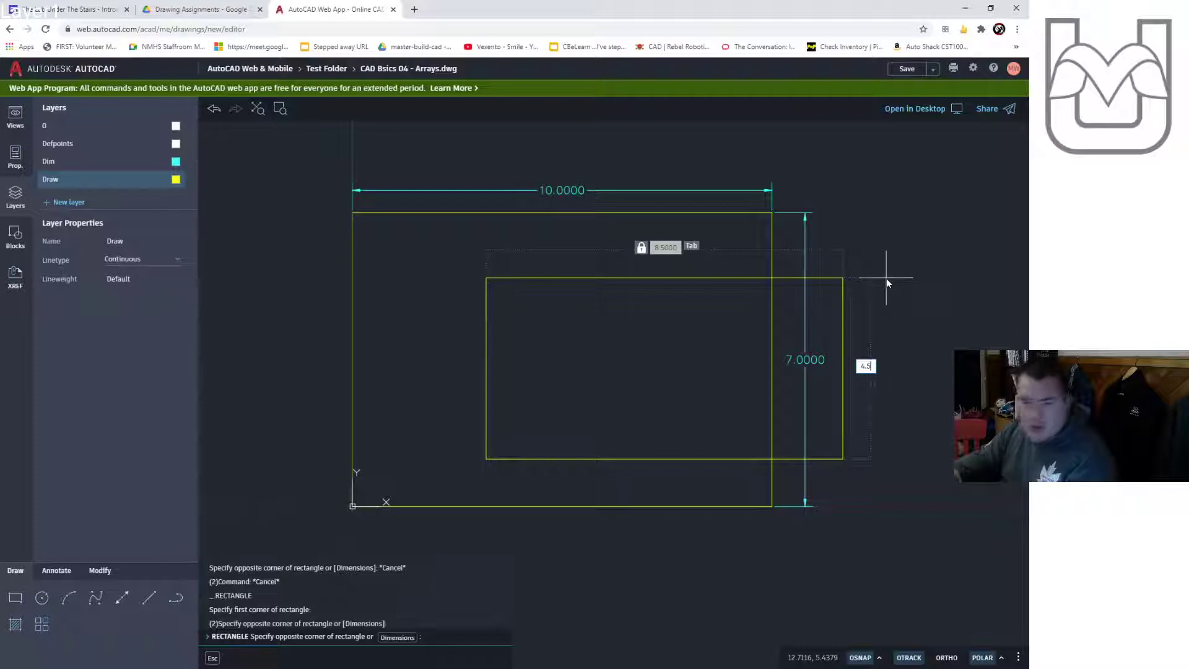
pyautogui.press('Return')
# Enable the Geometric Center object snap and move the 8.5 by 4.5 rectangle by its centre onto the border's centre
pyautogui.click(726, 284)
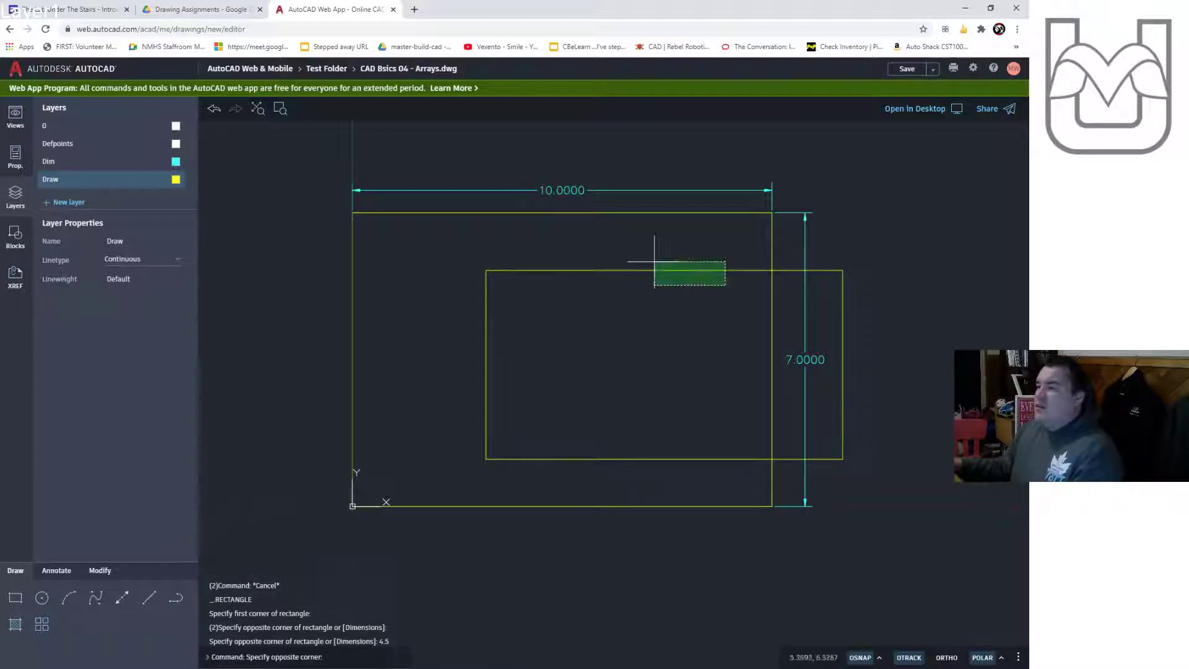
pyautogui.click(527, 244)
pyautogui.write('m')
pyautogui.press('Return')
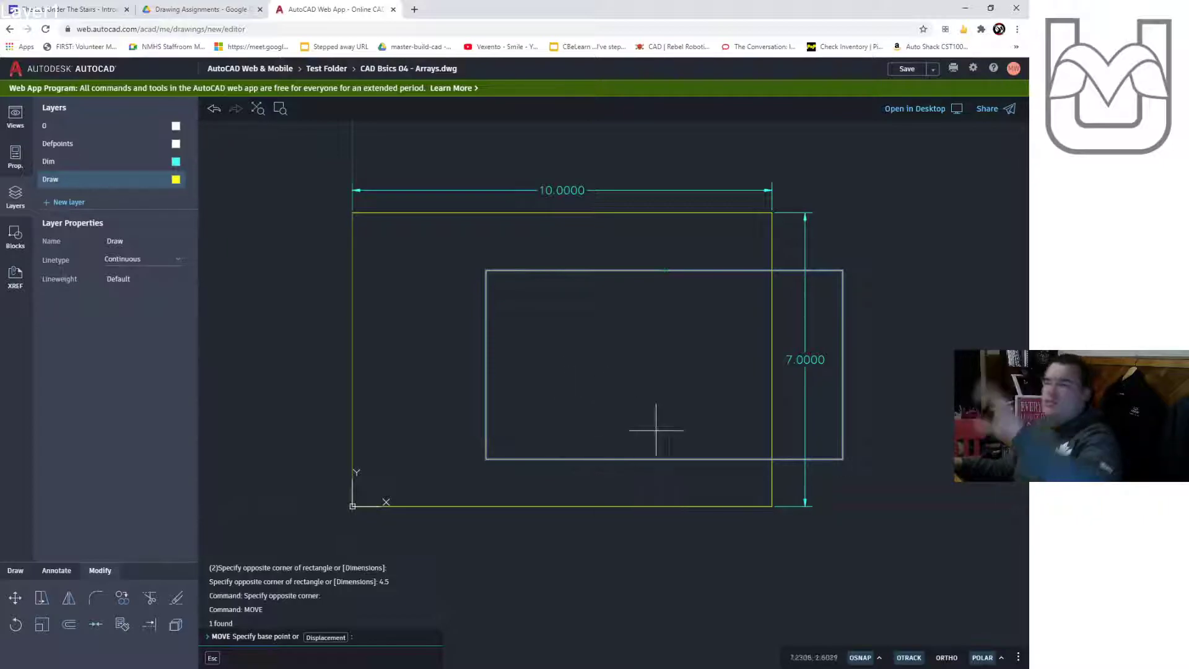
pyautogui.click(879, 660)
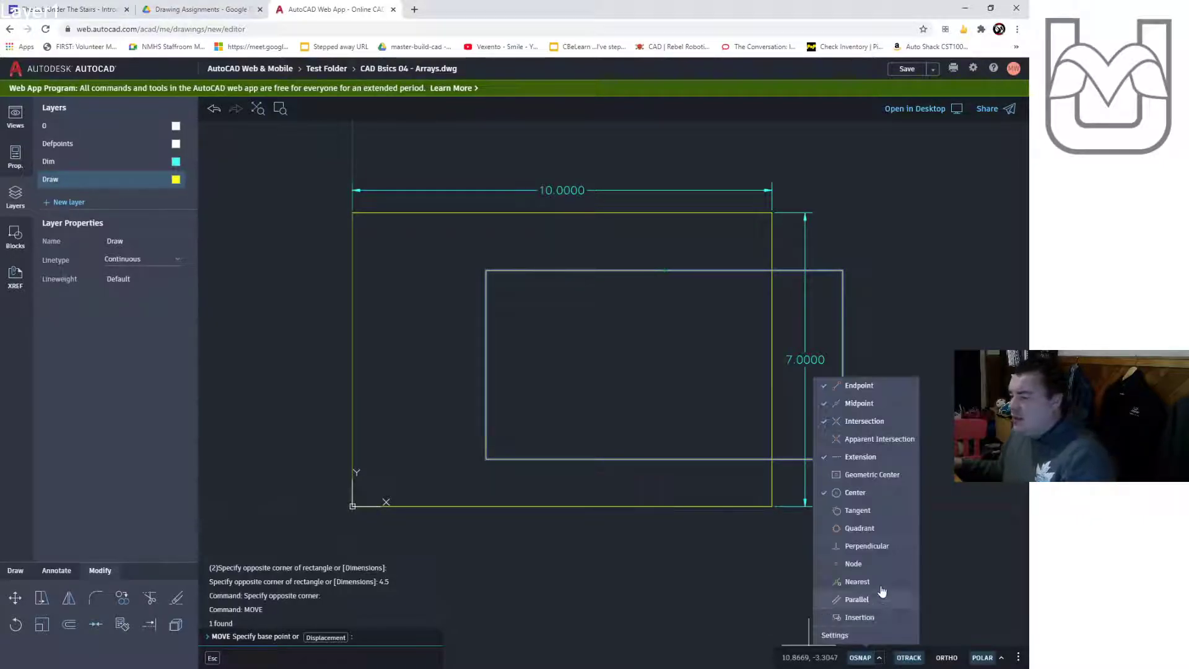
pyautogui.click(880, 475)
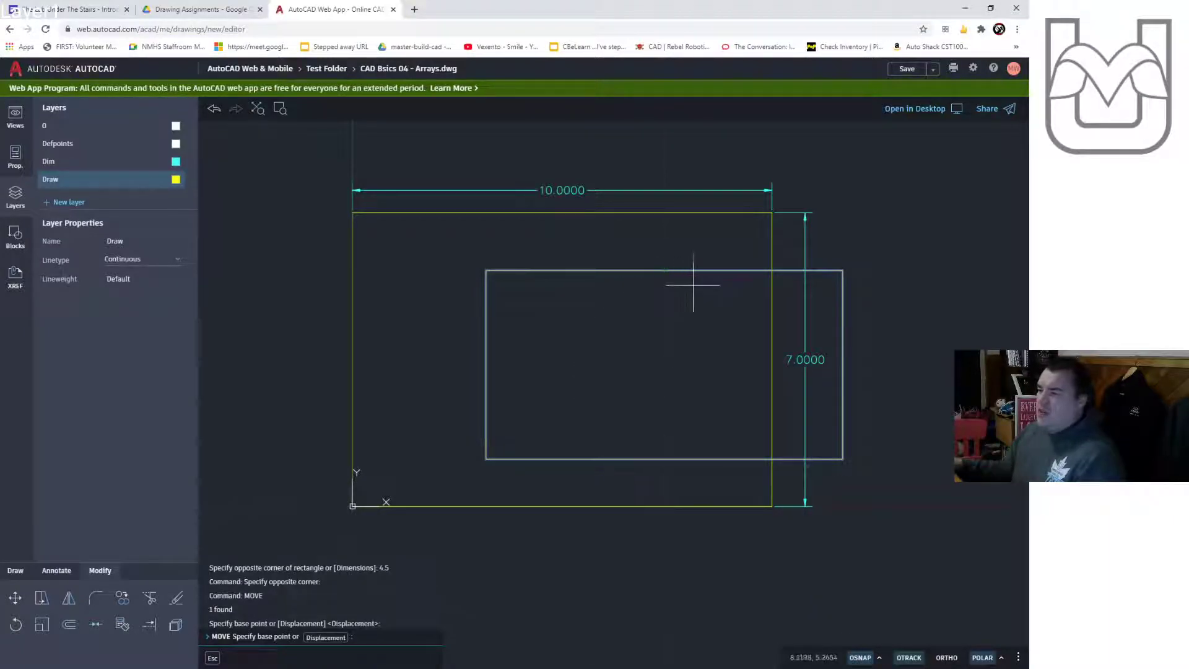
pyautogui.click(665, 364)
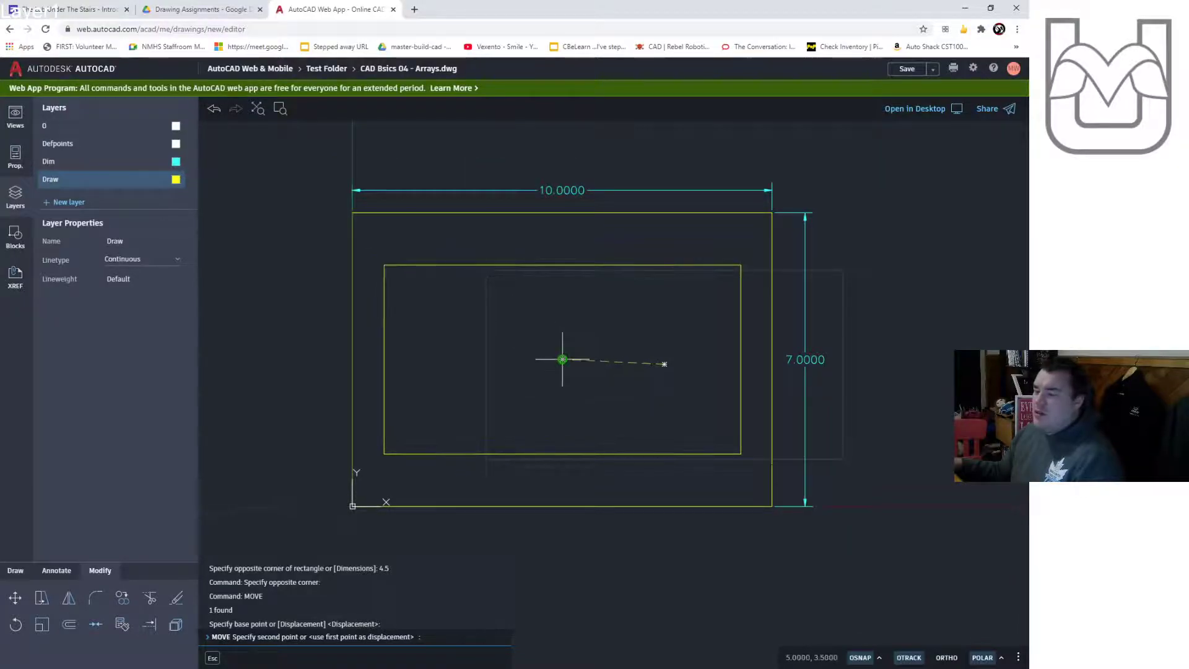
pyautogui.click(562, 359)
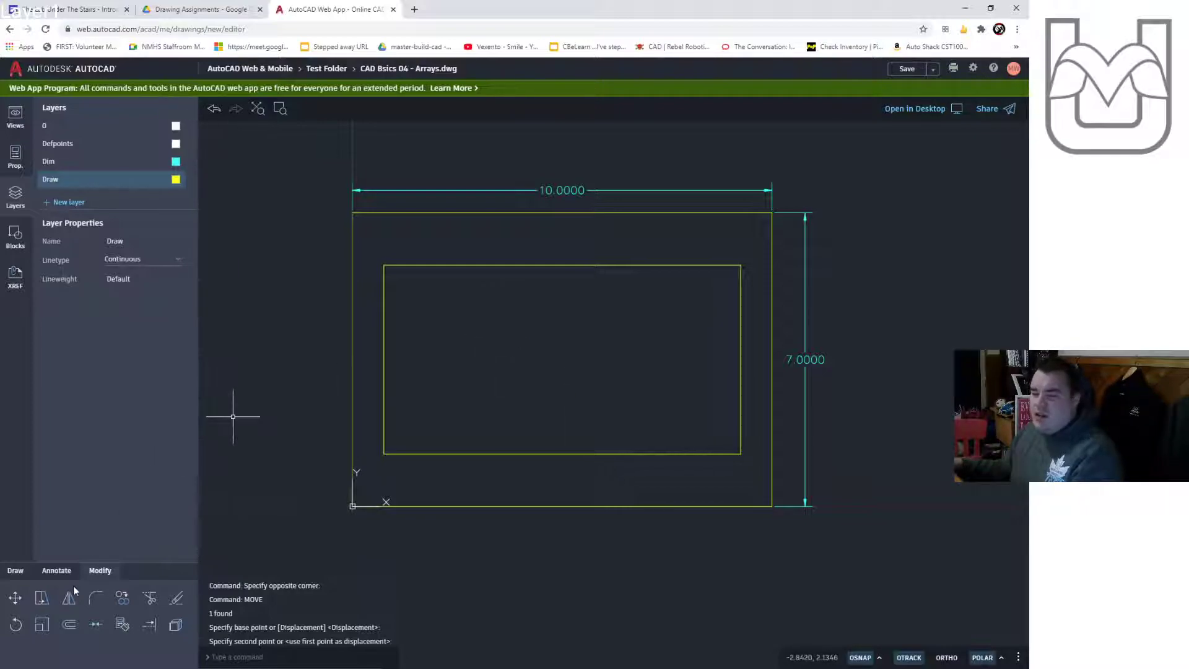
# Draw a 5.5 by 2.5 rectangle inside the plate outline
pyautogui.click(25, 571)
pyautogui.click(15, 598)
pyautogui.click(487, 416)
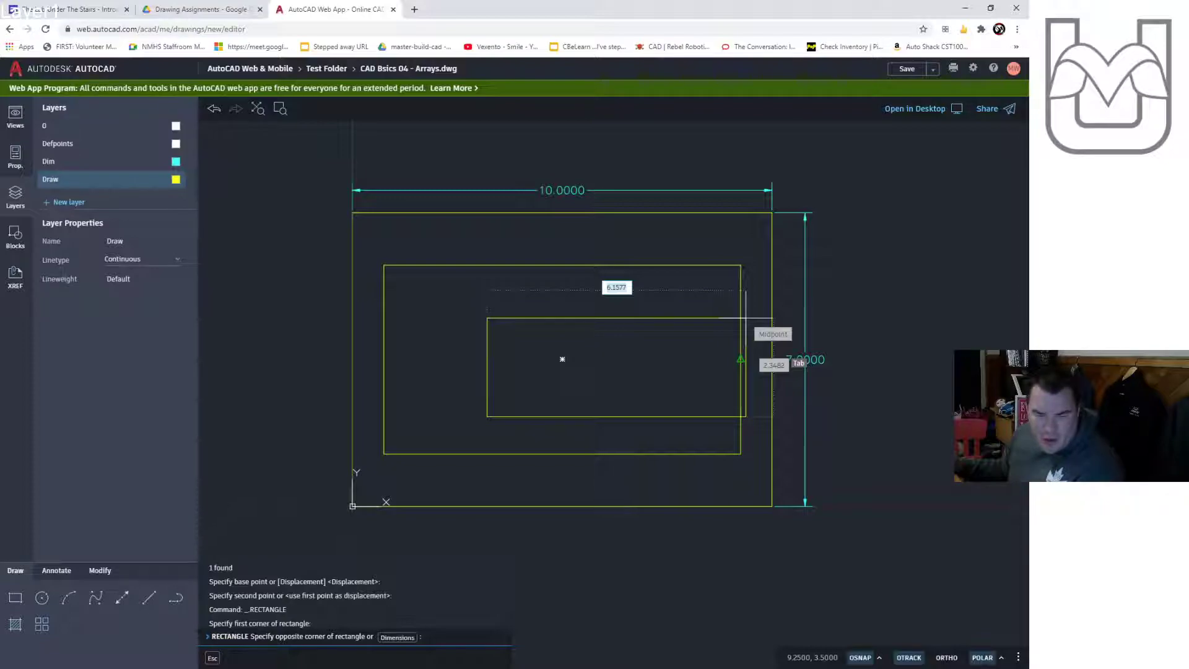
pyautogui.write('5.5')
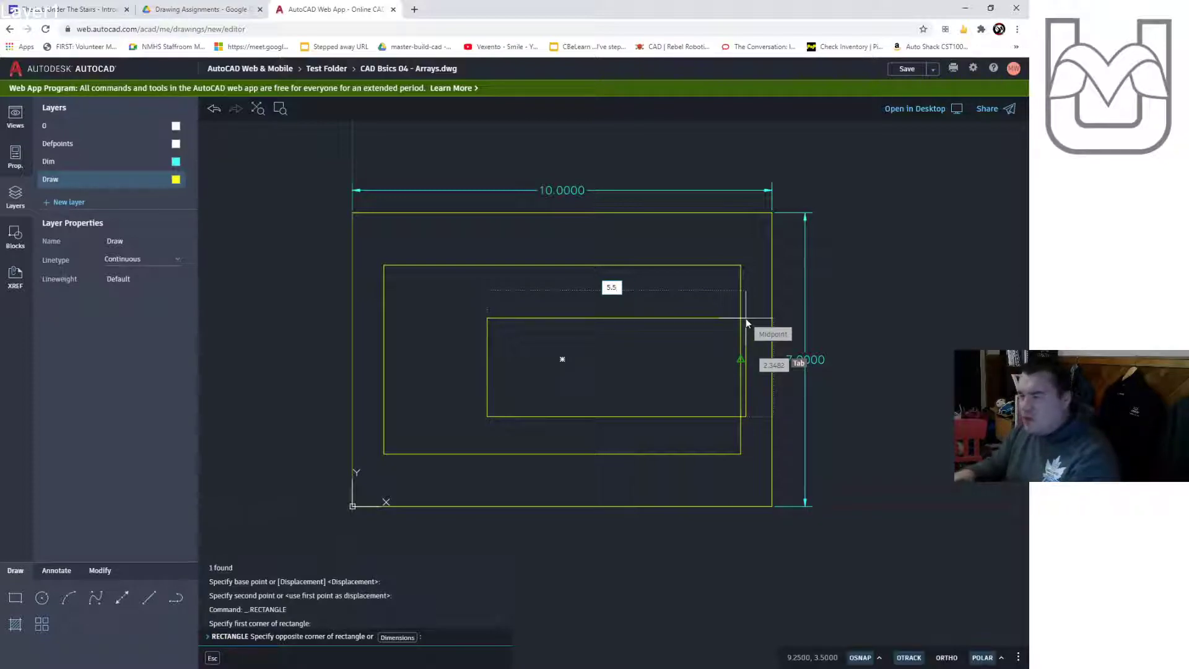
pyautogui.press('Tab')
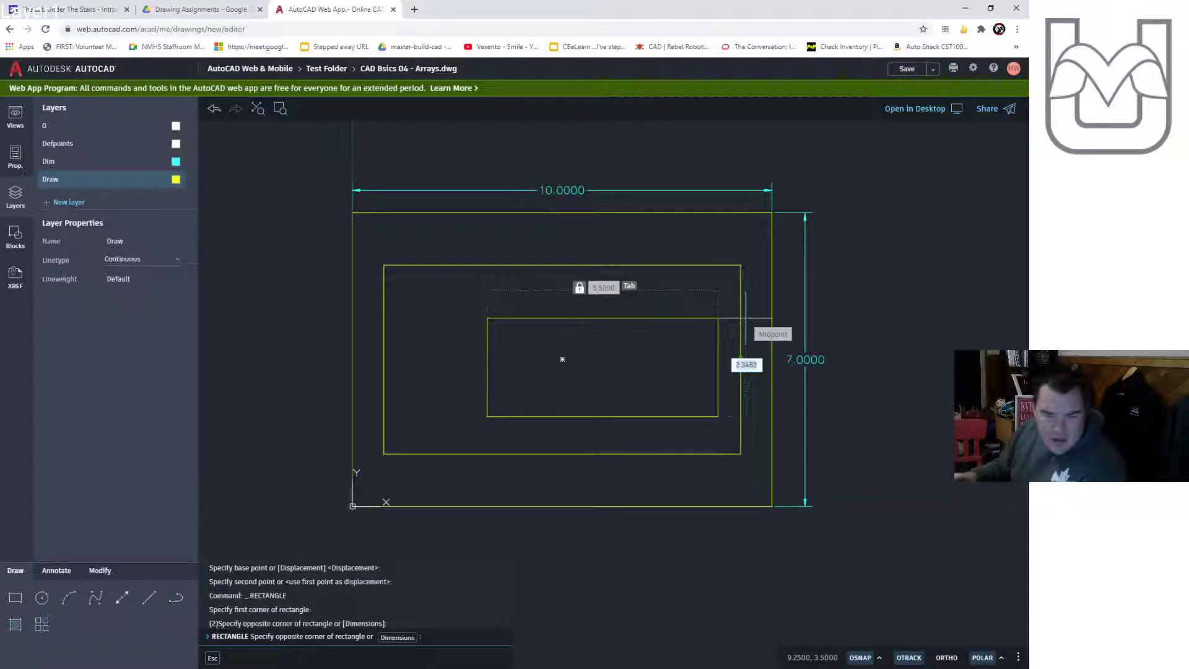
pyautogui.write("'2")
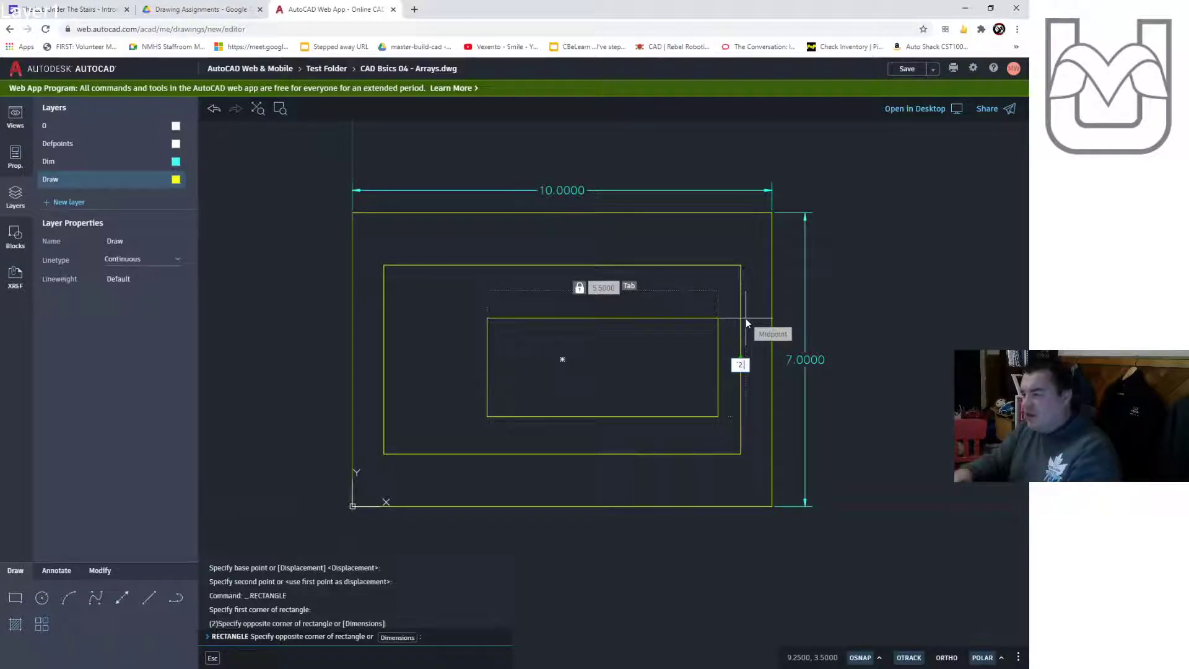
pyautogui.write('.52.5')
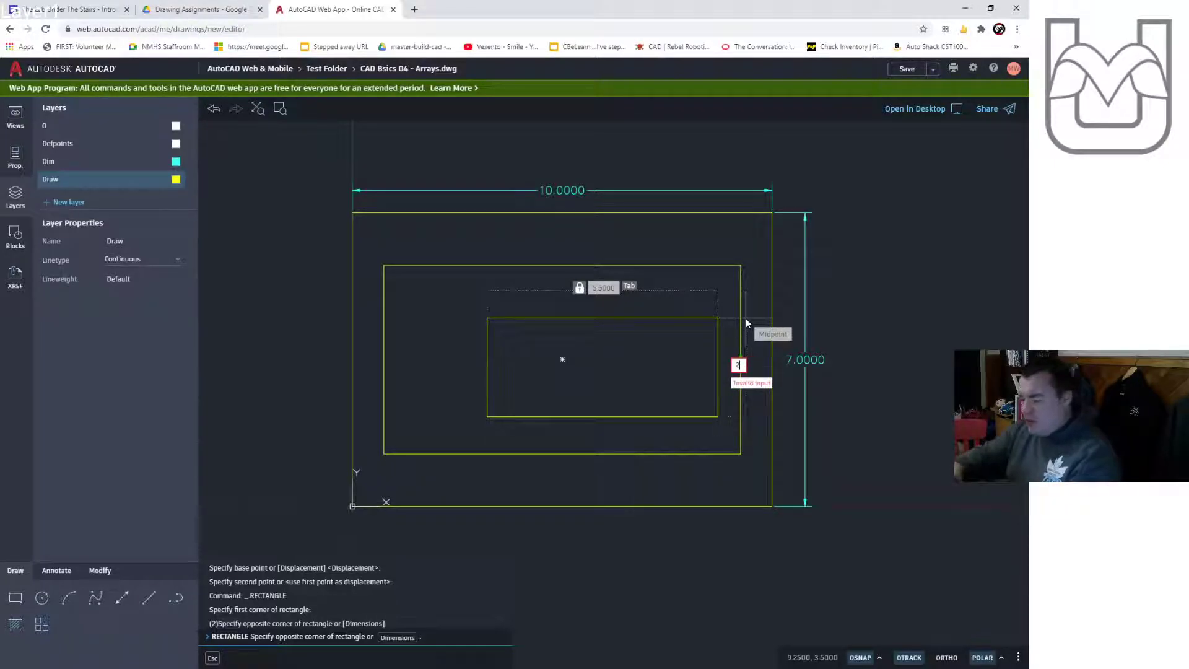
pyautogui.press('Return')
# Move the 5.5 by 2.5 rectangle from its geometric centre to the centre of the plate
pyautogui.click(566, 341)
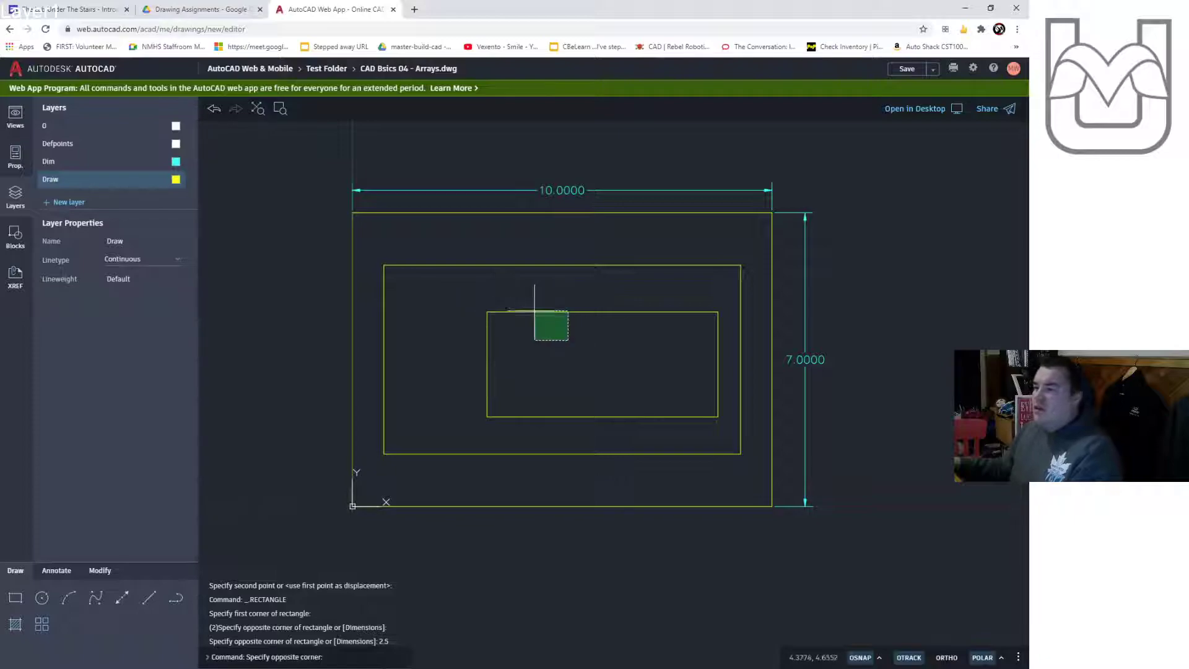
pyautogui.click(520, 301)
pyautogui.write('m')
pyautogui.press('Return')
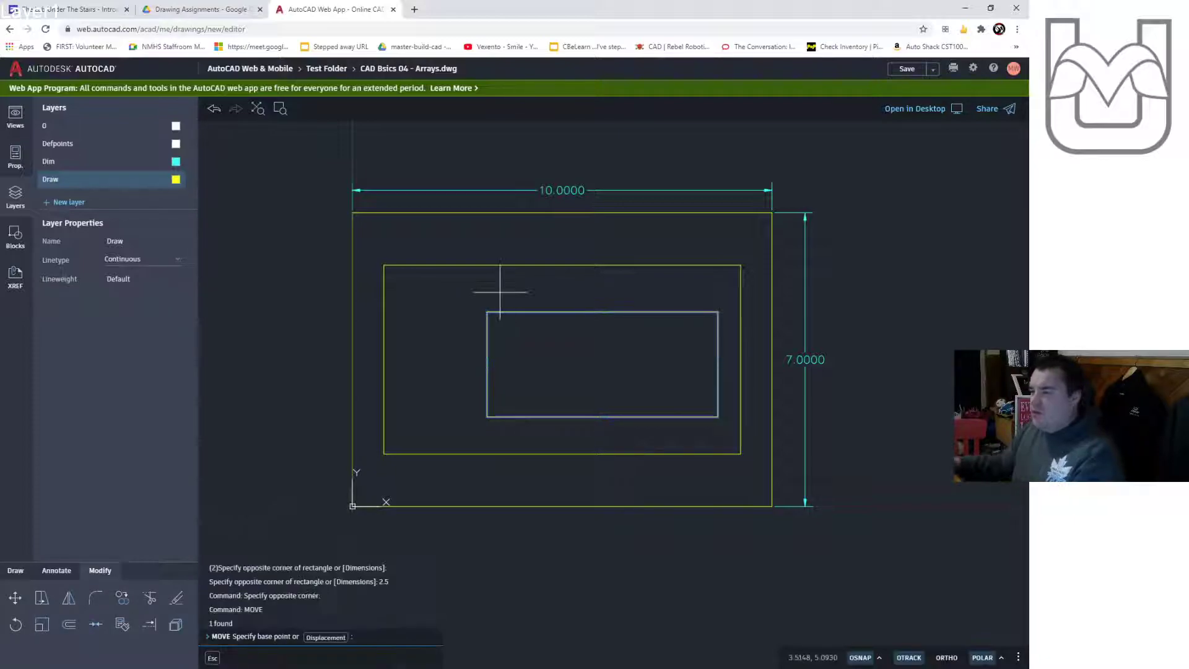
pyautogui.click(603, 364)
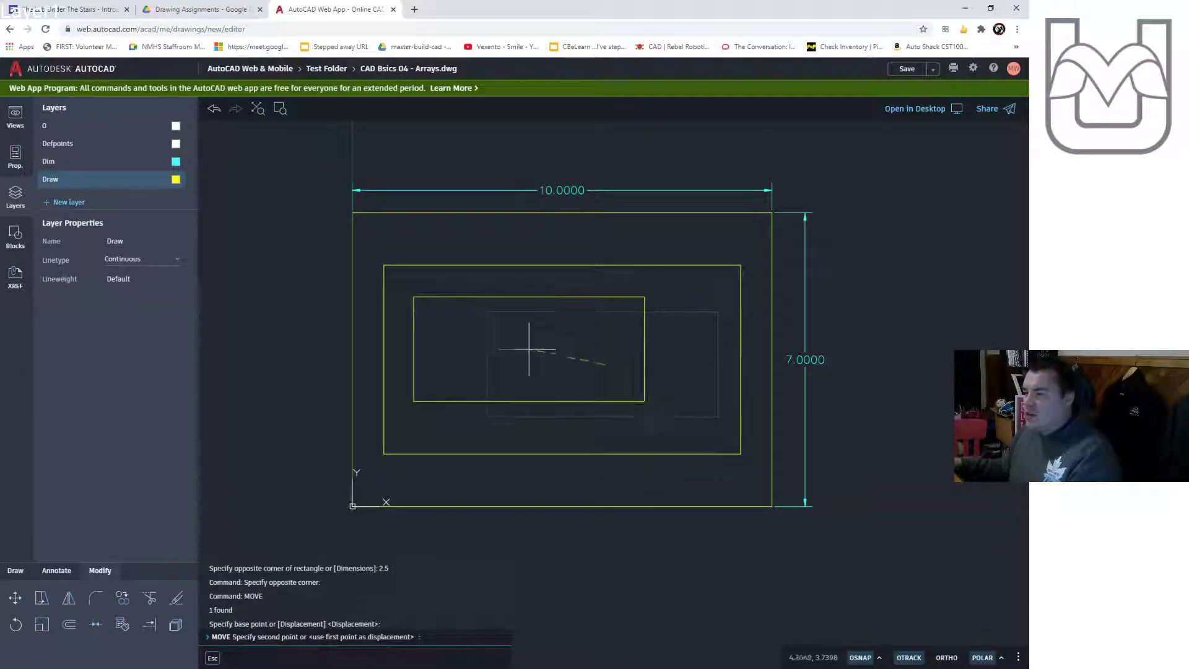
pyautogui.click(562, 359)
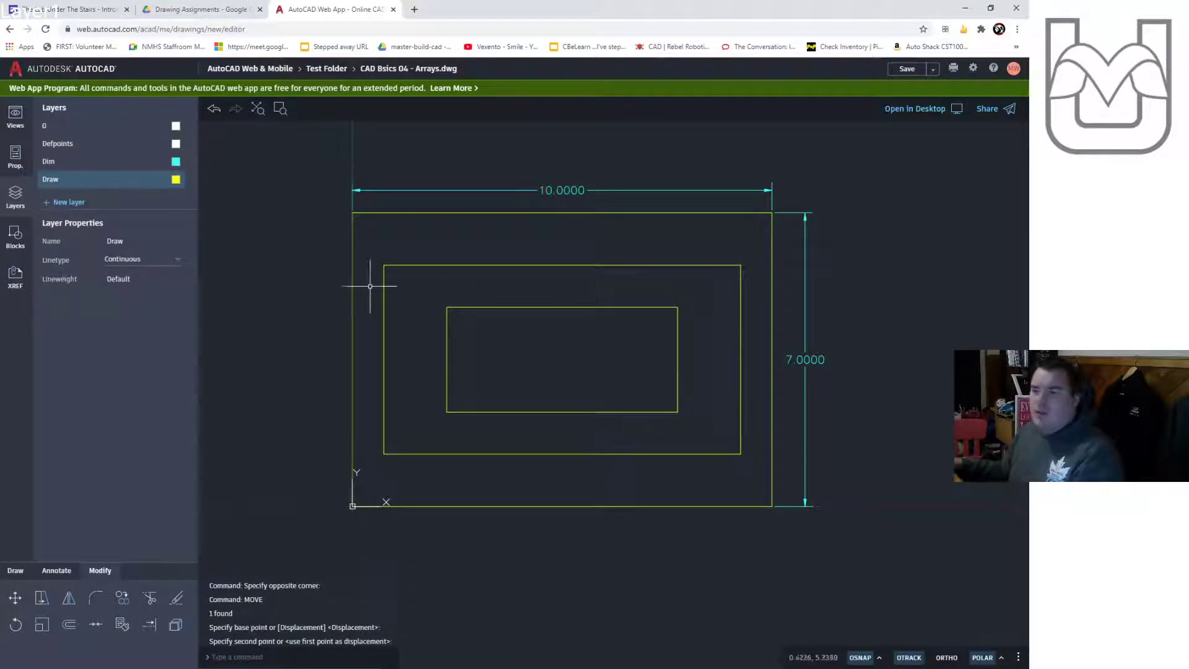
# Draw a circle of radius 1.5 at the common centre of the rectangles
pyautogui.click(11, 576)
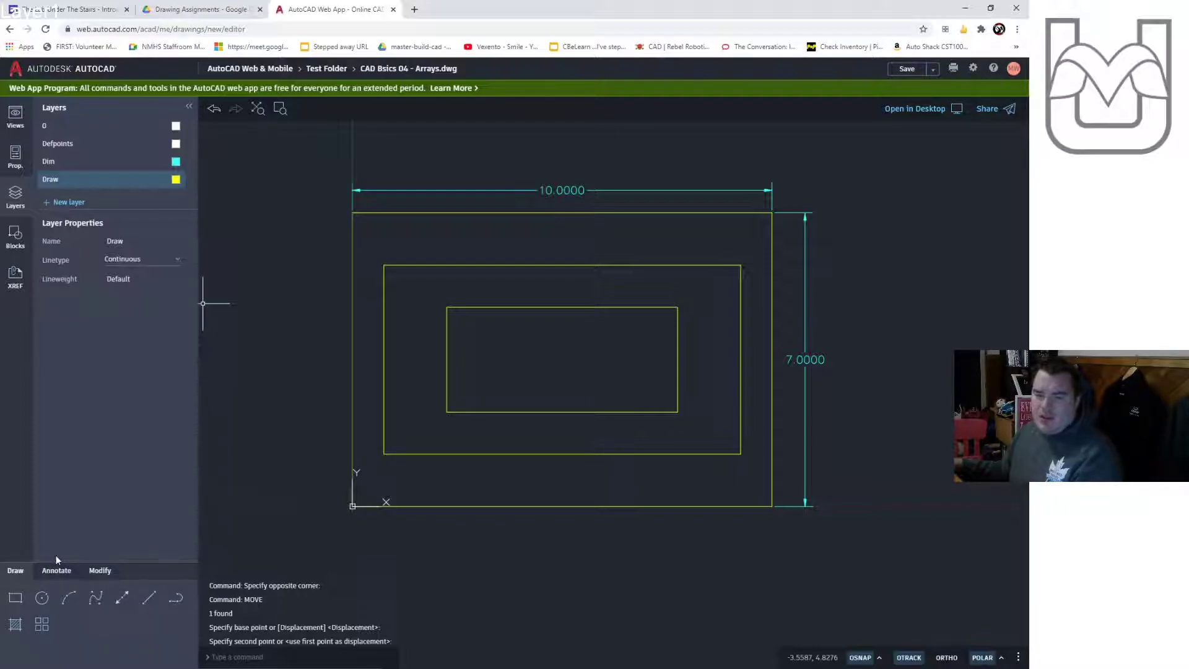
pyautogui.click(42, 597)
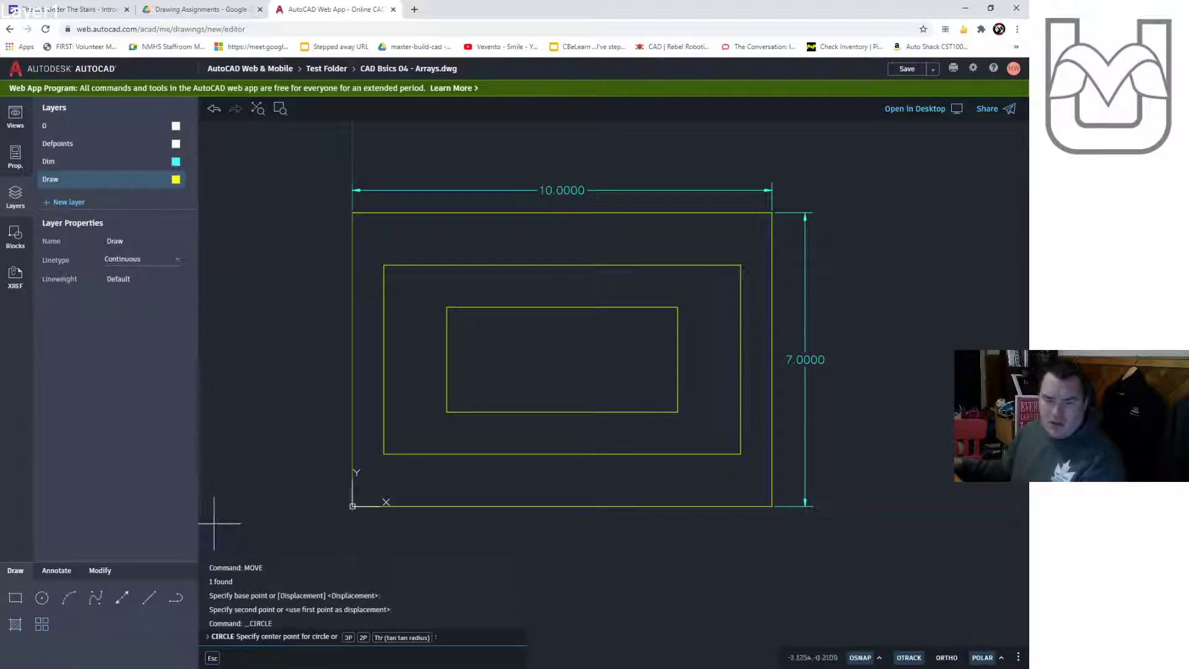
pyautogui.click(564, 358)
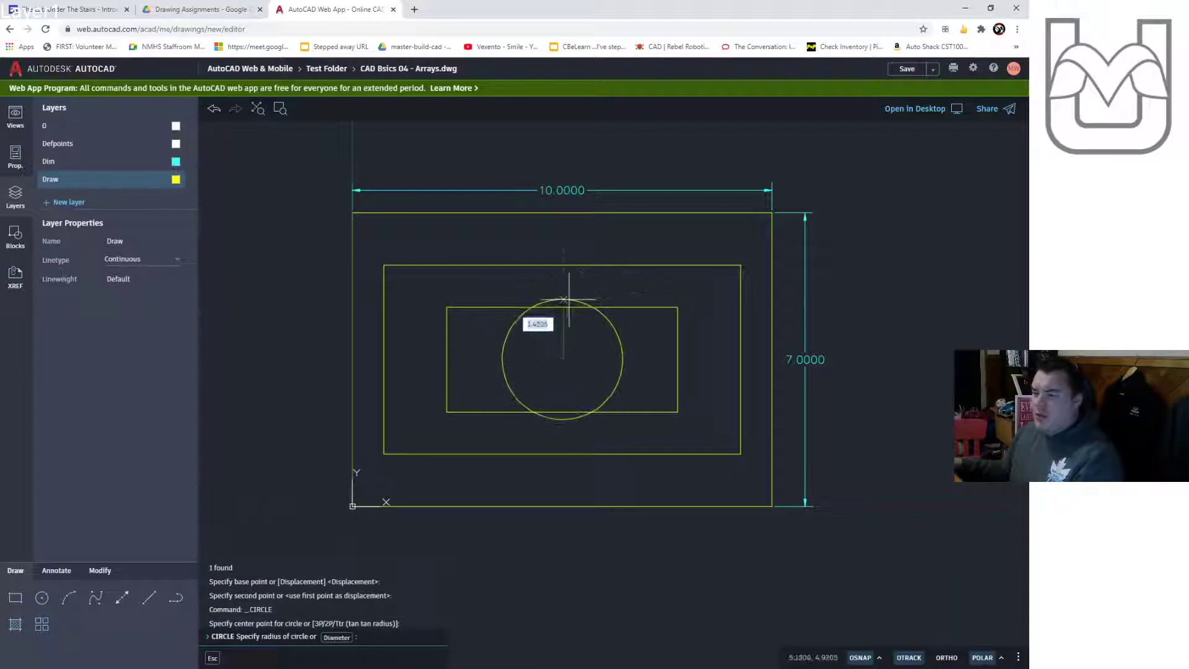
pyautogui.write('1.5')
pyautogui.press('Return')
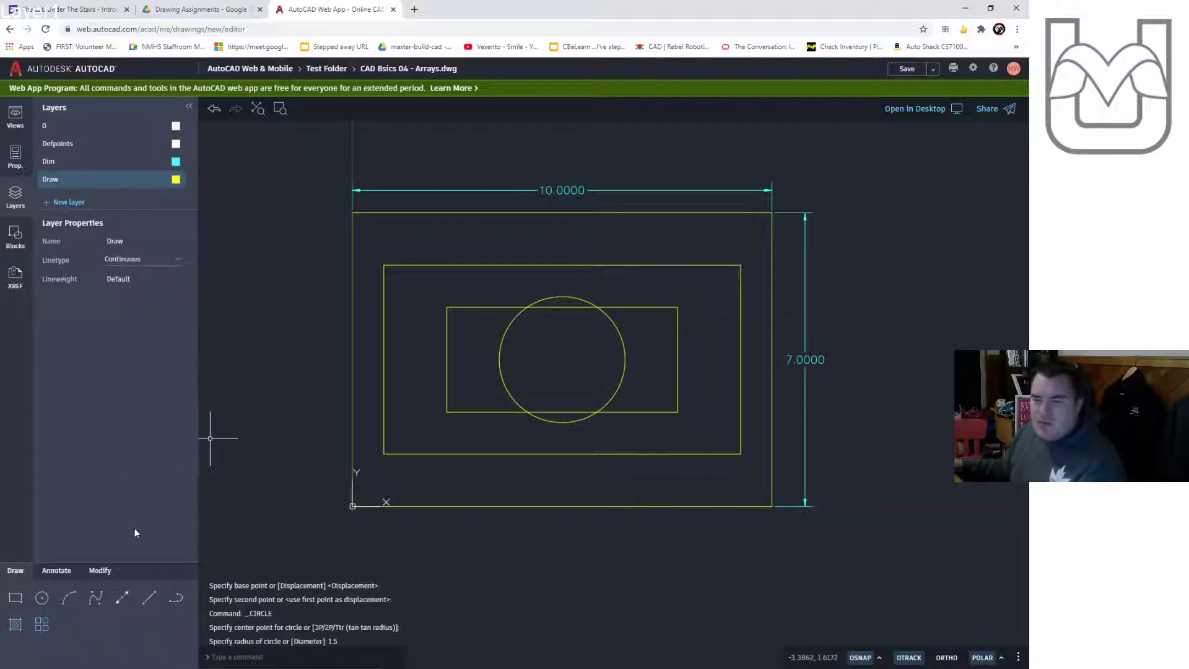
# Draw a circle of radius 0.5 centred on the upper-right corner of the innermost rectangle
pyautogui.click(43, 604)
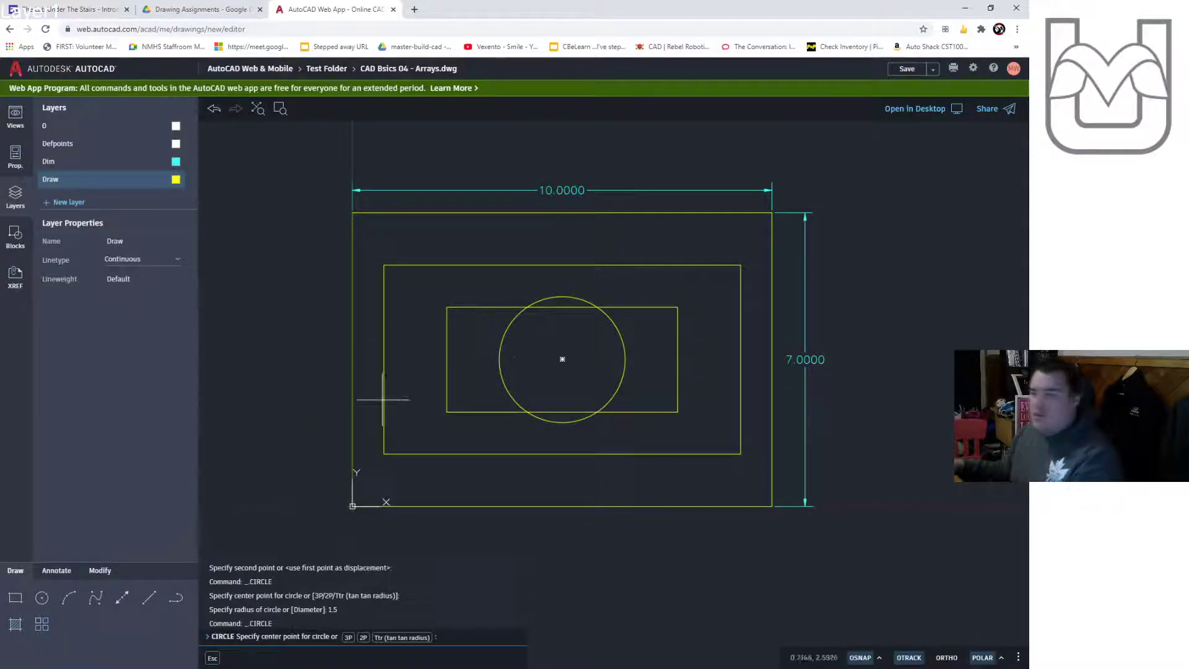
pyautogui.click(679, 307)
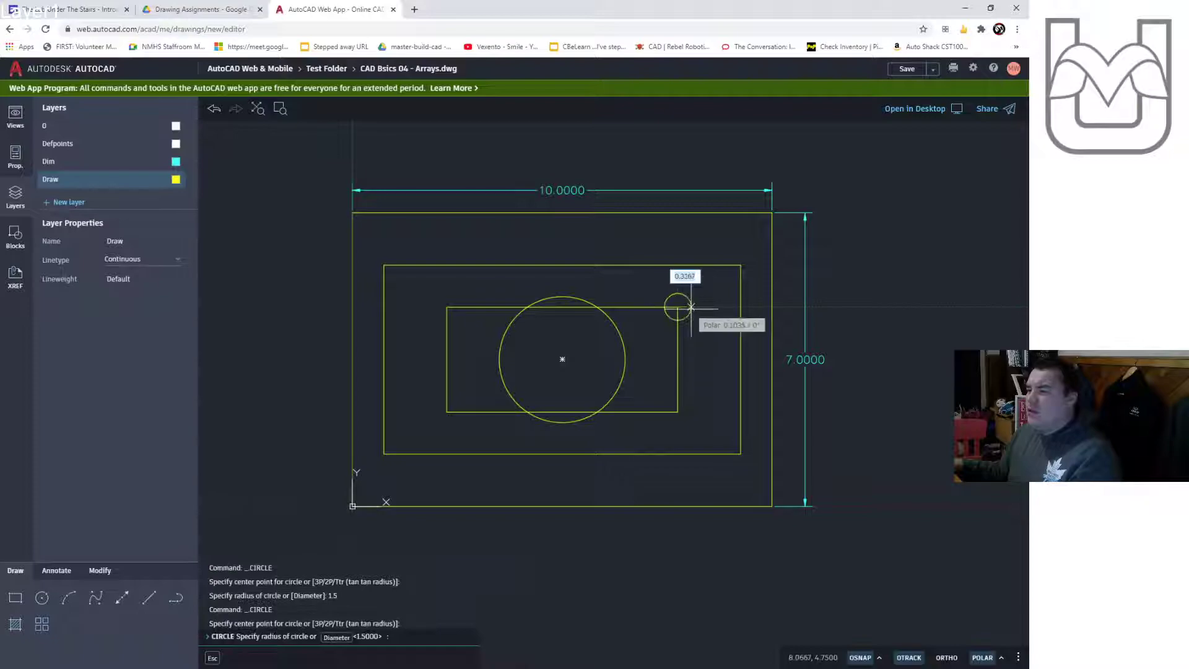
pyautogui.write('0.5')
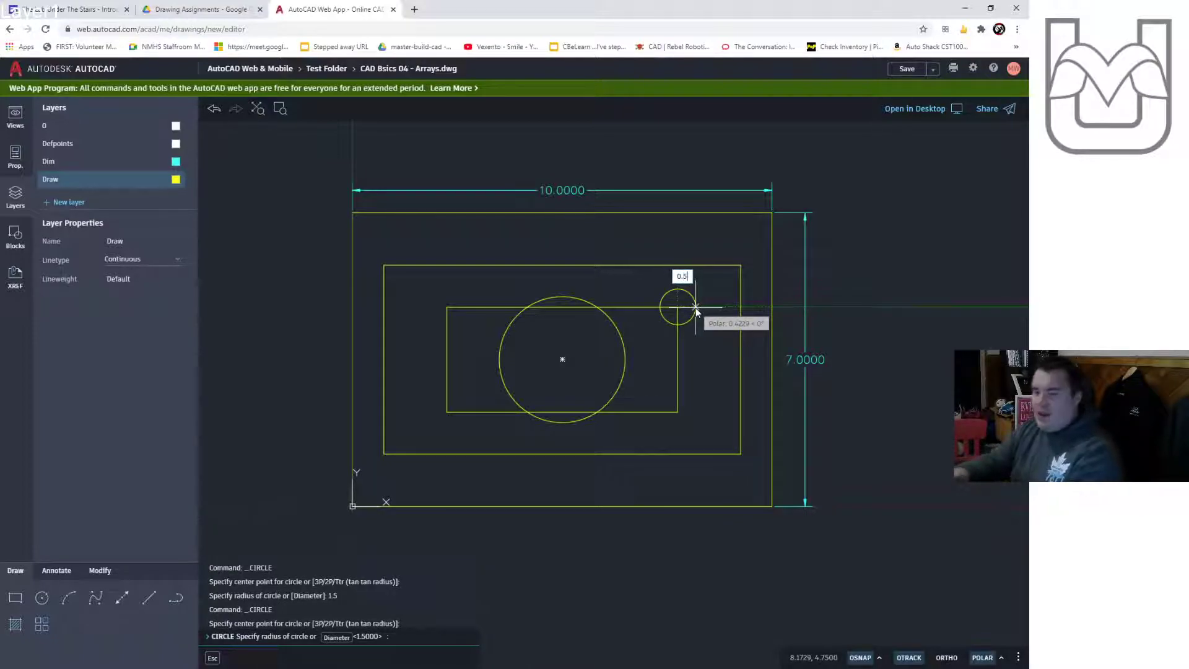
pyautogui.press('Return')
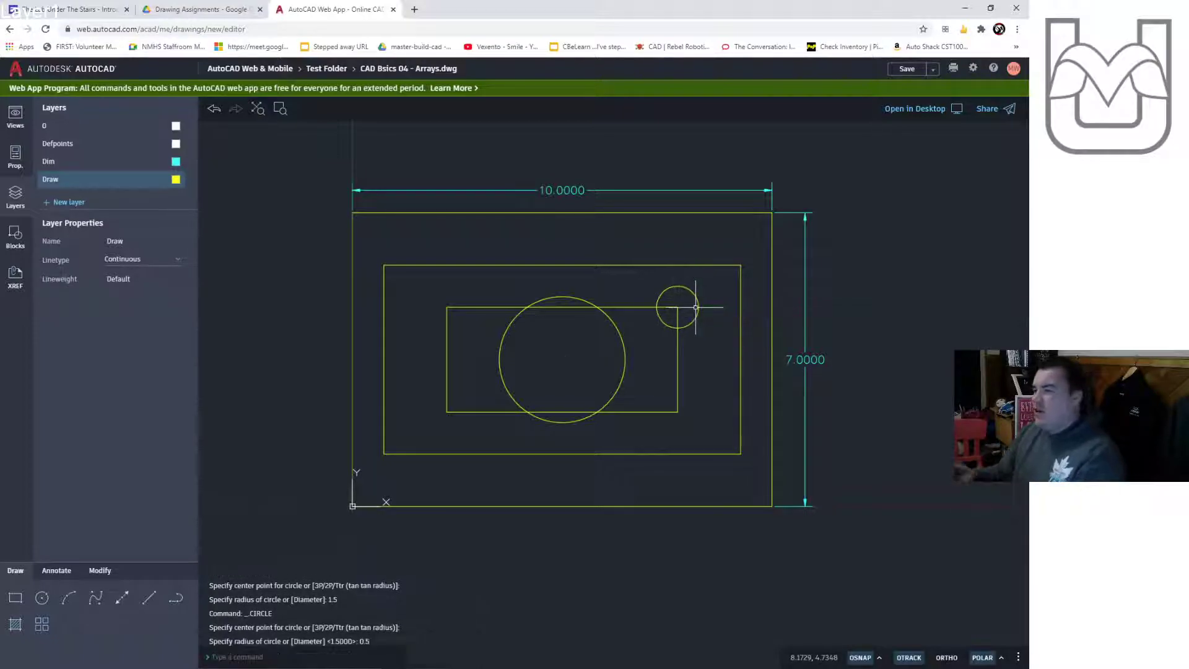
# Copy the 0.5 radius circle from its centre to the other three corners of the innermost rectangle
pyautogui.click(701, 308)
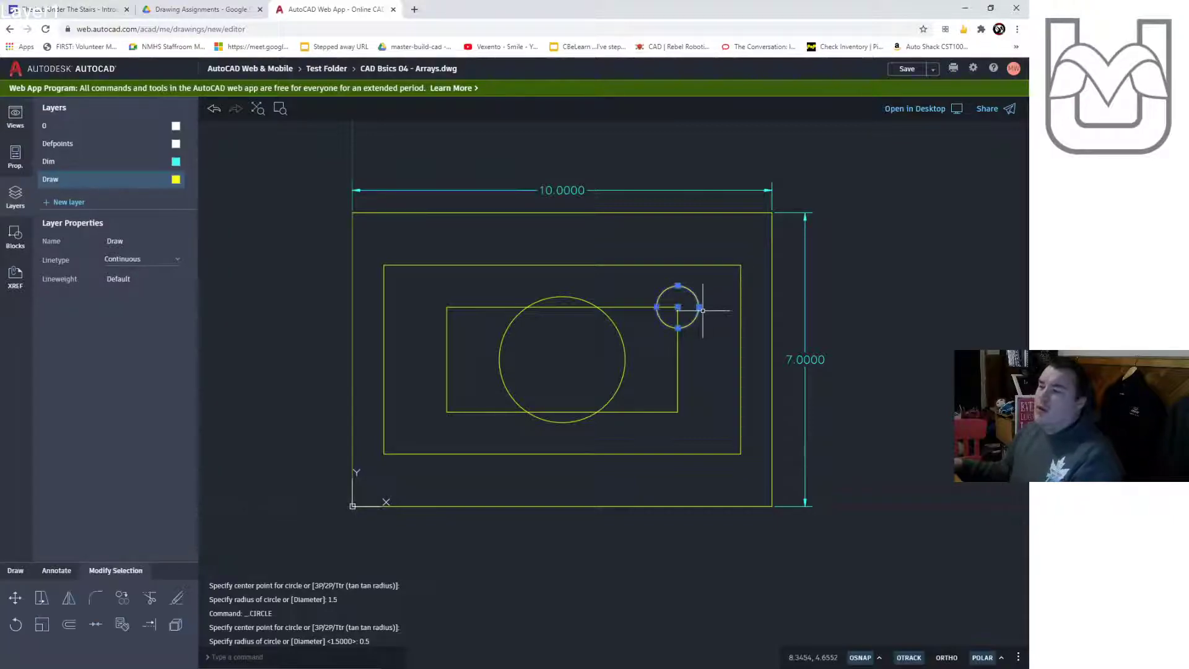
pyautogui.write('copy')
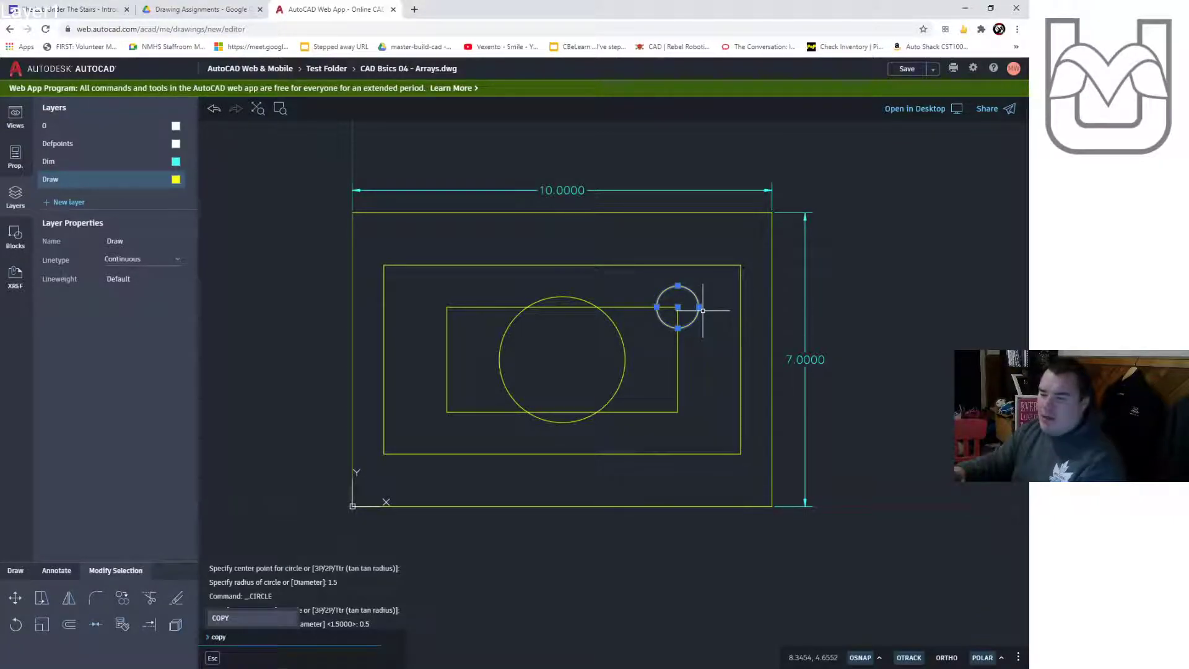
pyautogui.press('Return')
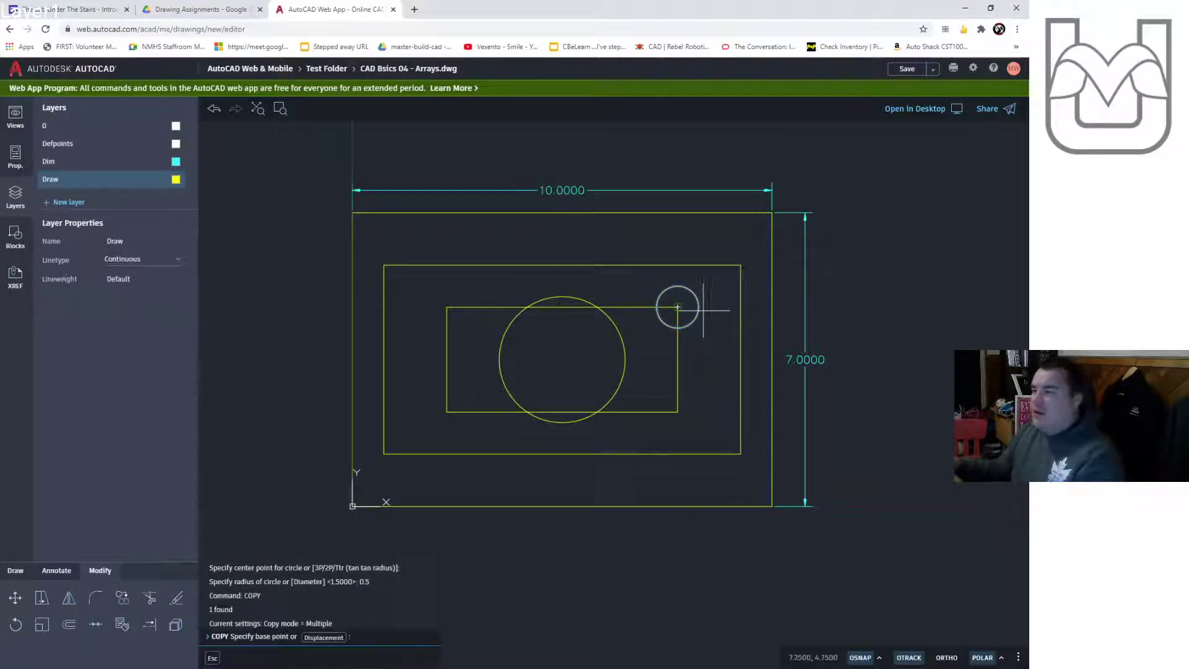
pyautogui.click(678, 307)
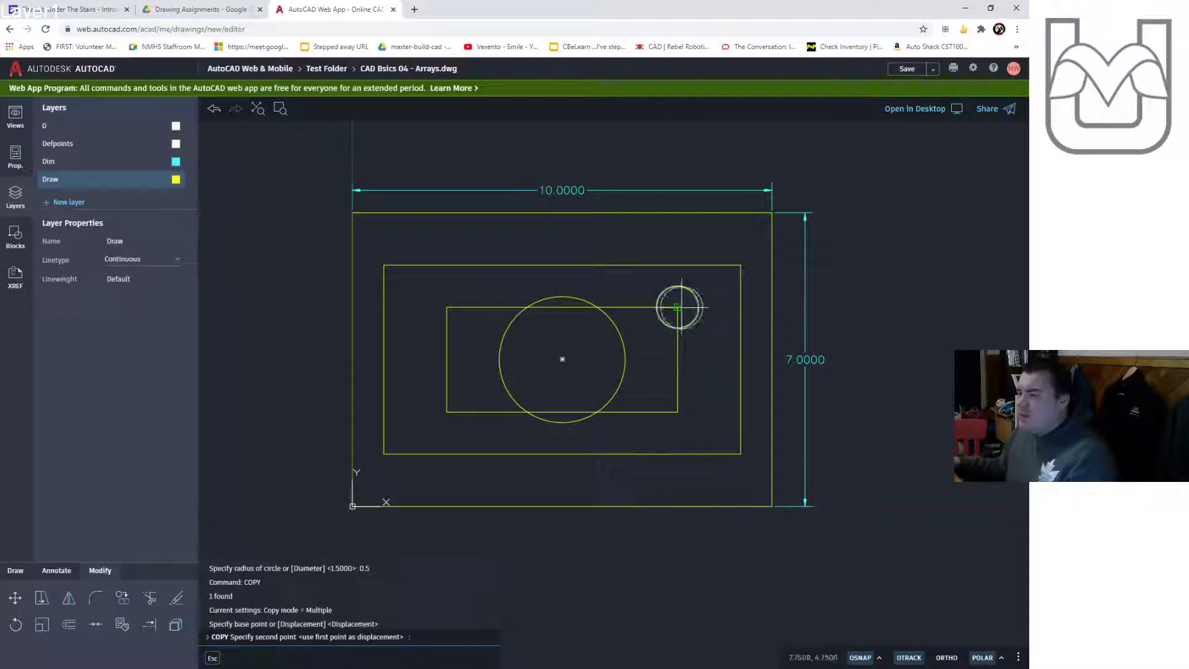
pyautogui.click(678, 412)
pyautogui.click(446, 412)
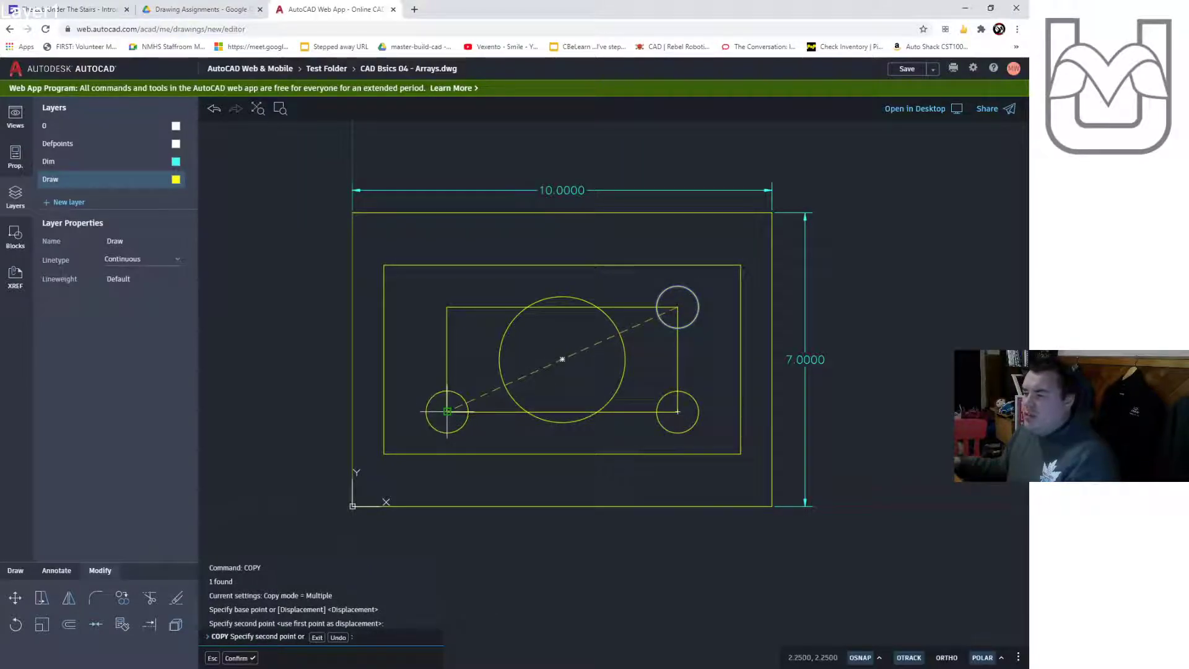
pyautogui.click(446, 307)
pyautogui.press('Escape')
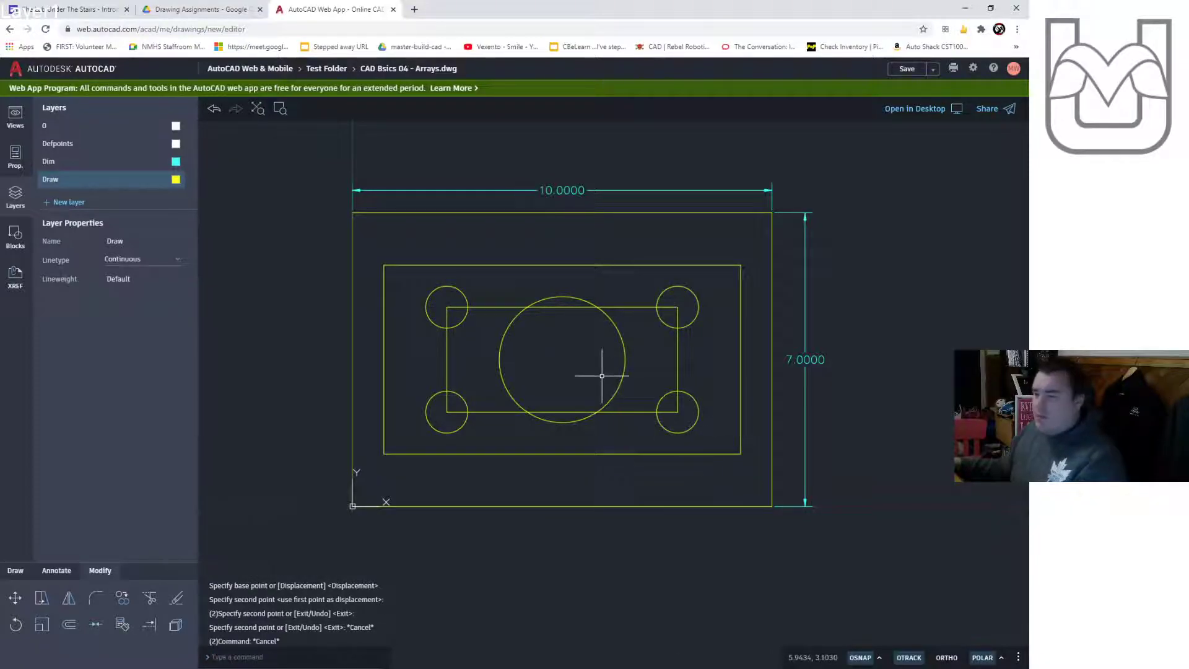
# Trim the large circle's side arcs and the innermost rectangle's edge segments within it, leaving bulges on the upper and lower edges
pyautogui.write('trim')
pyautogui.press('Return')
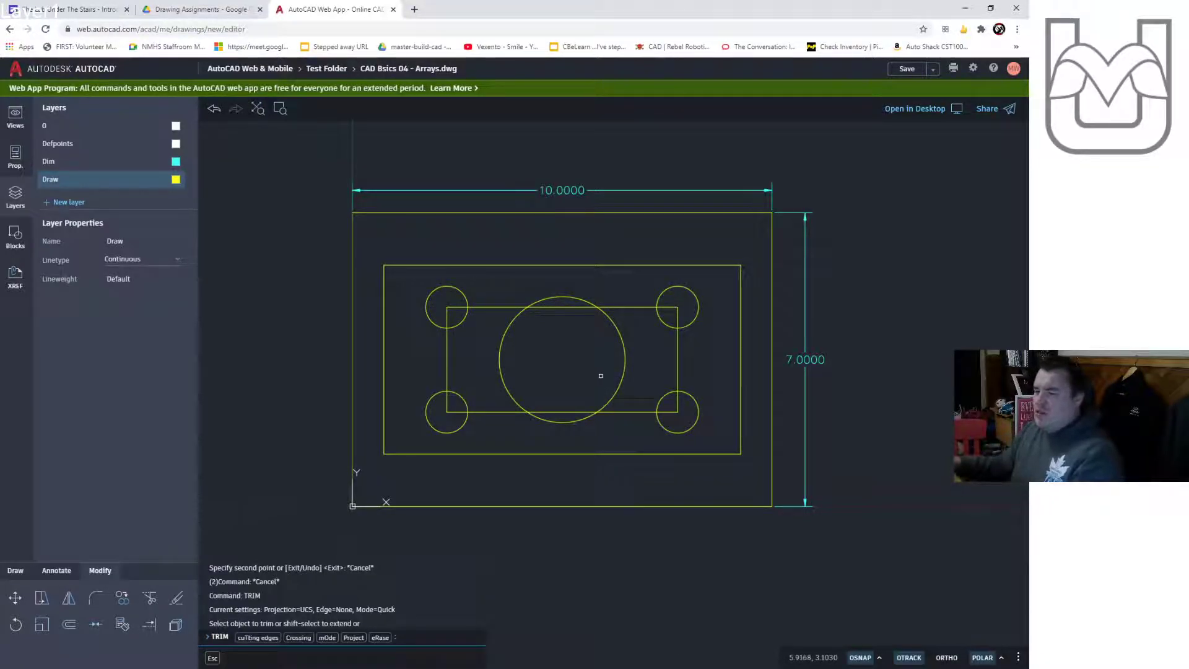
pyautogui.click(560, 305)
pyautogui.click(500, 338)
pyautogui.click(628, 343)
pyautogui.press('Return')
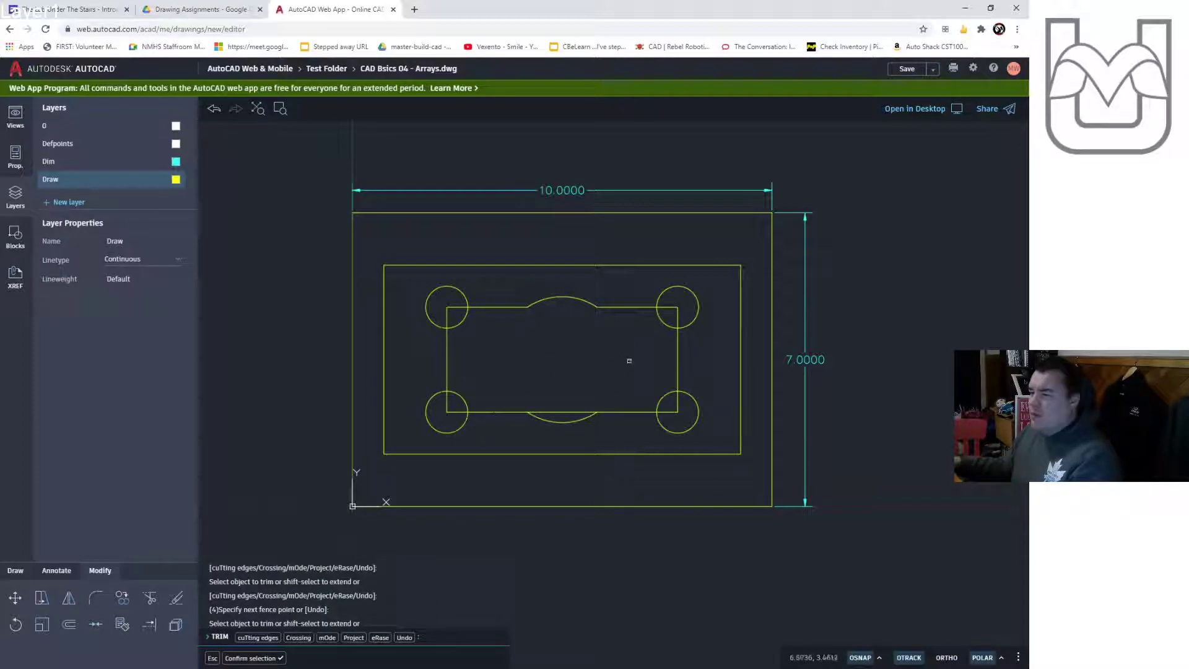
pyautogui.click(566, 412)
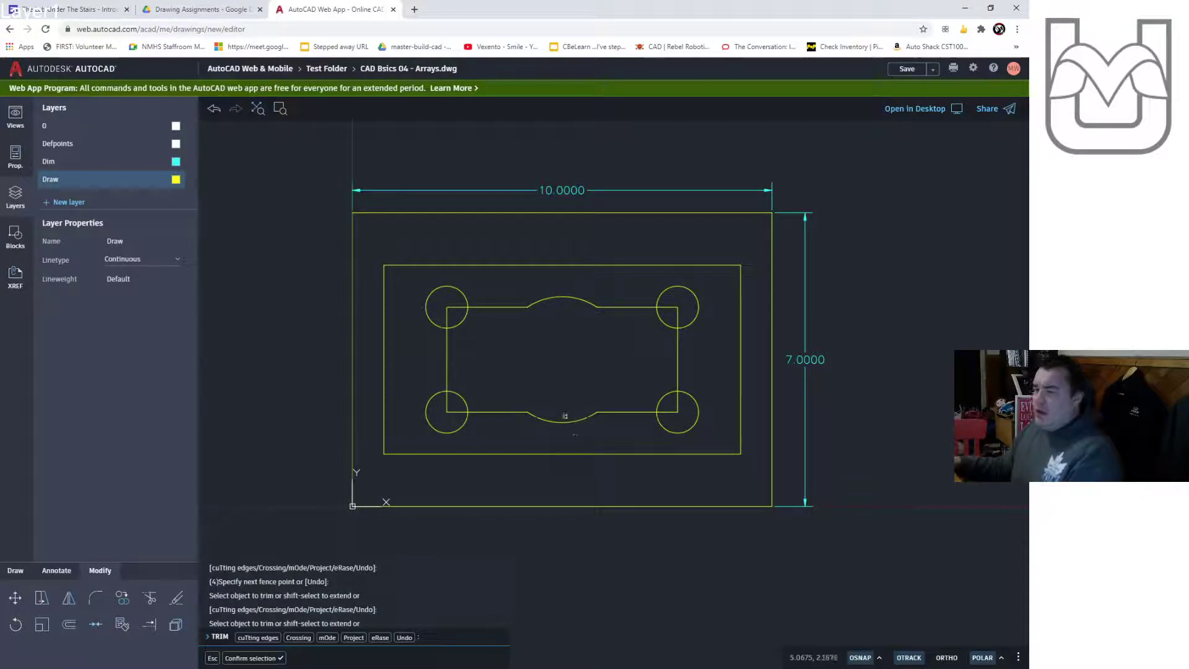
# Trim the rectangle corners and inner quarter arcs at both lower corner circles, leaving rounded lobes that bulge outward
pyautogui.click(477, 394)
pyautogui.click(441, 409)
pyautogui.click(453, 409)
pyautogui.click(452, 414)
pyautogui.click(468, 414)
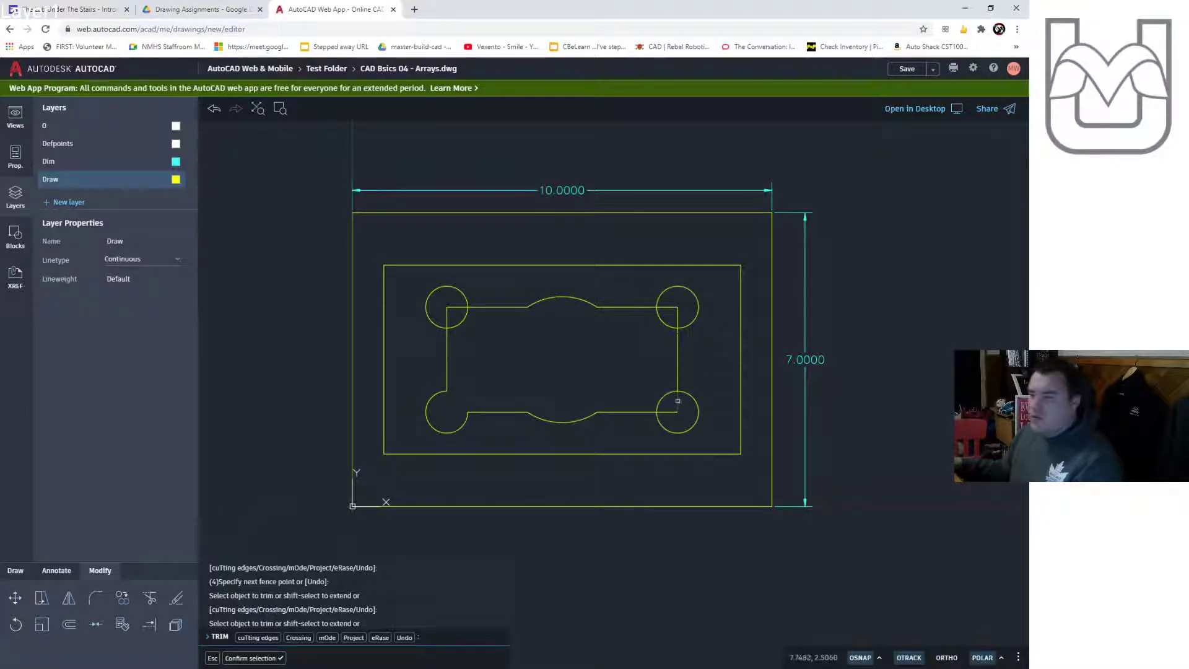
pyautogui.moveTo(686, 405)
pyautogui.mouseDown()
pyautogui.moveTo(658, 397)
pyautogui.moveTo(671, 415)
pyautogui.mouseUp()
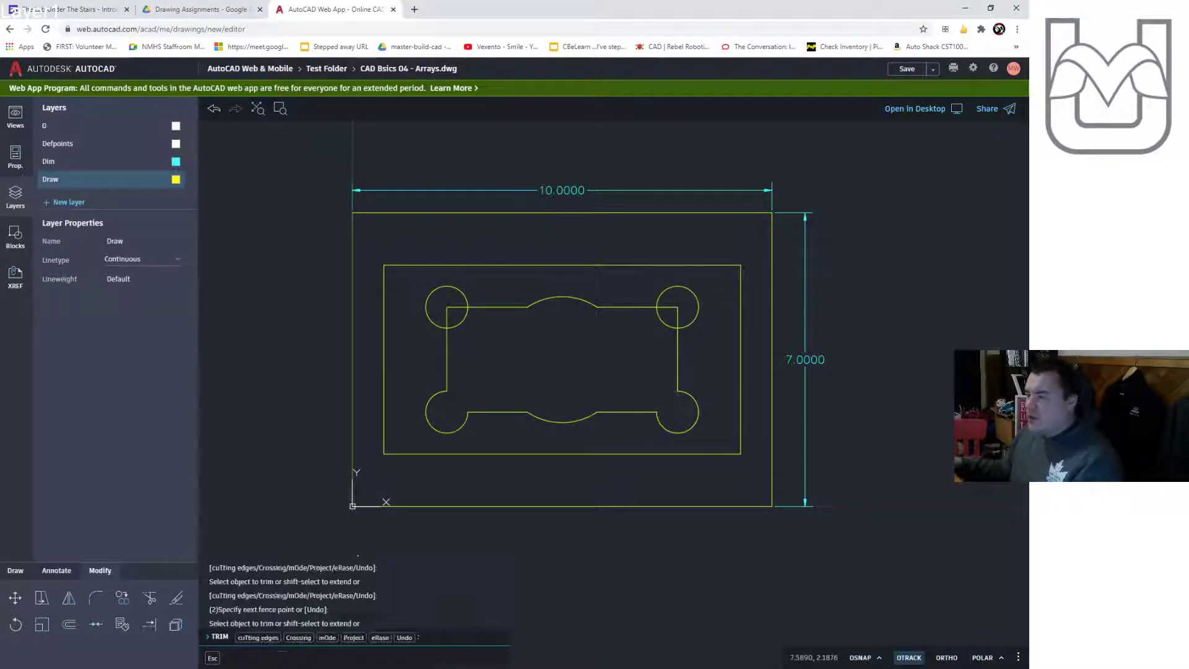
# Trim the outer arcs and rectangle corners at both upper corner circles, leaving concave quarter-round notches
pyautogui.click(712, 285)
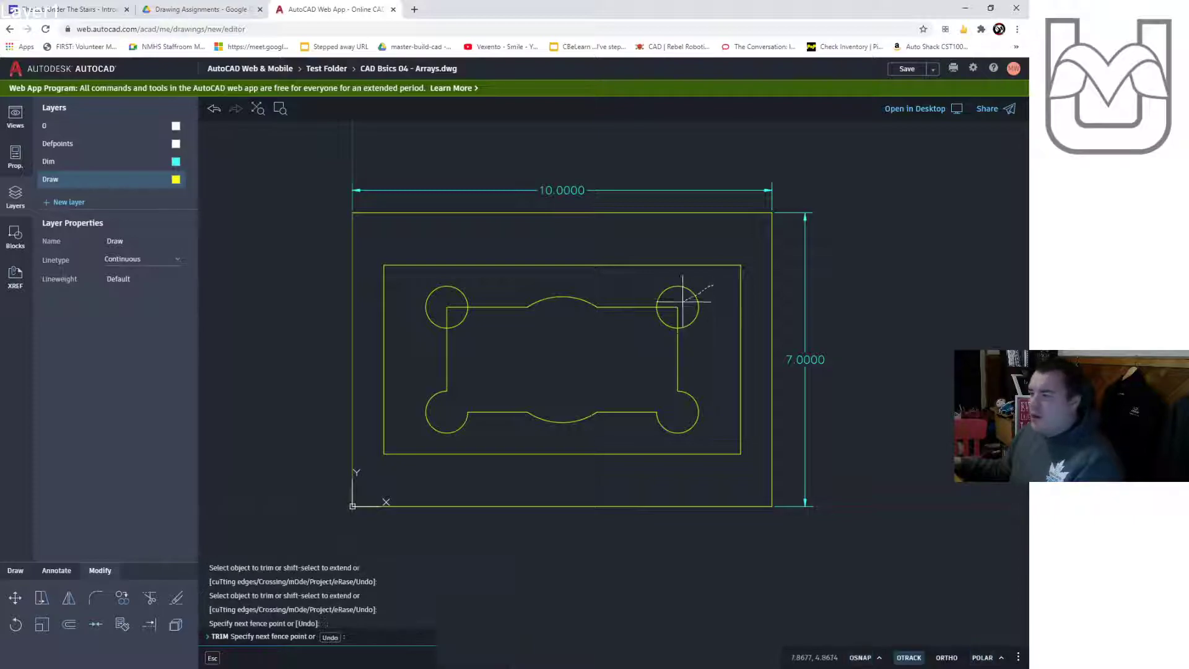
pyautogui.click(675, 317)
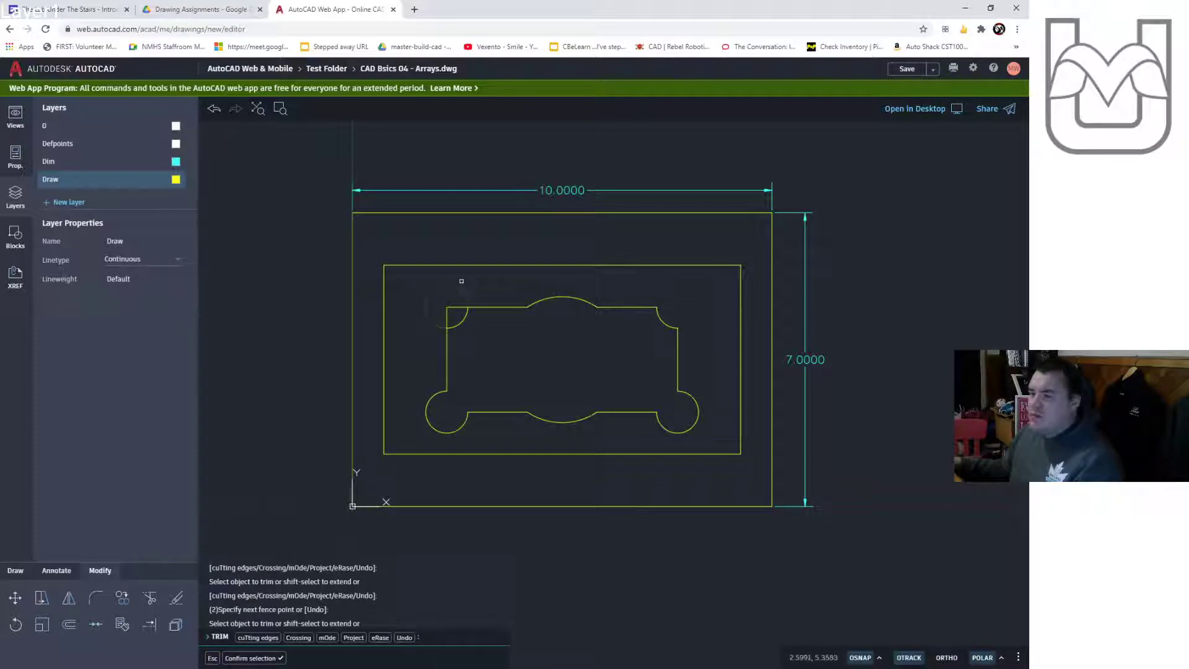
pyautogui.click(461, 280)
pyautogui.click(447, 328)
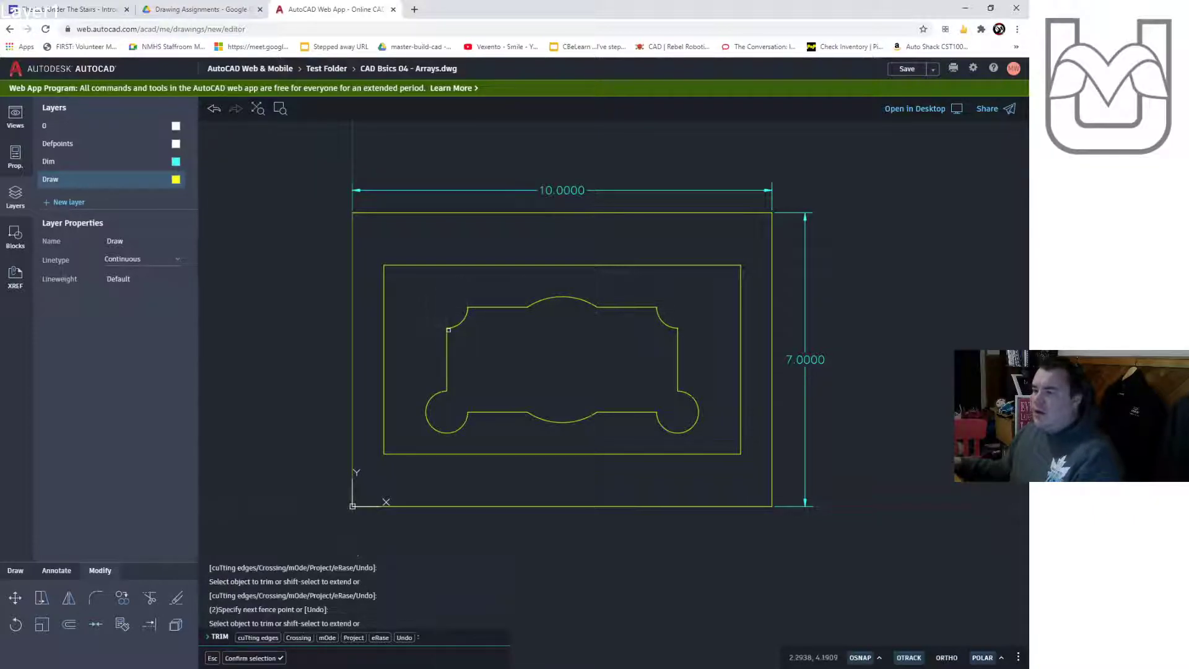
pyautogui.press('Escape')
pyautogui.press('Escape')
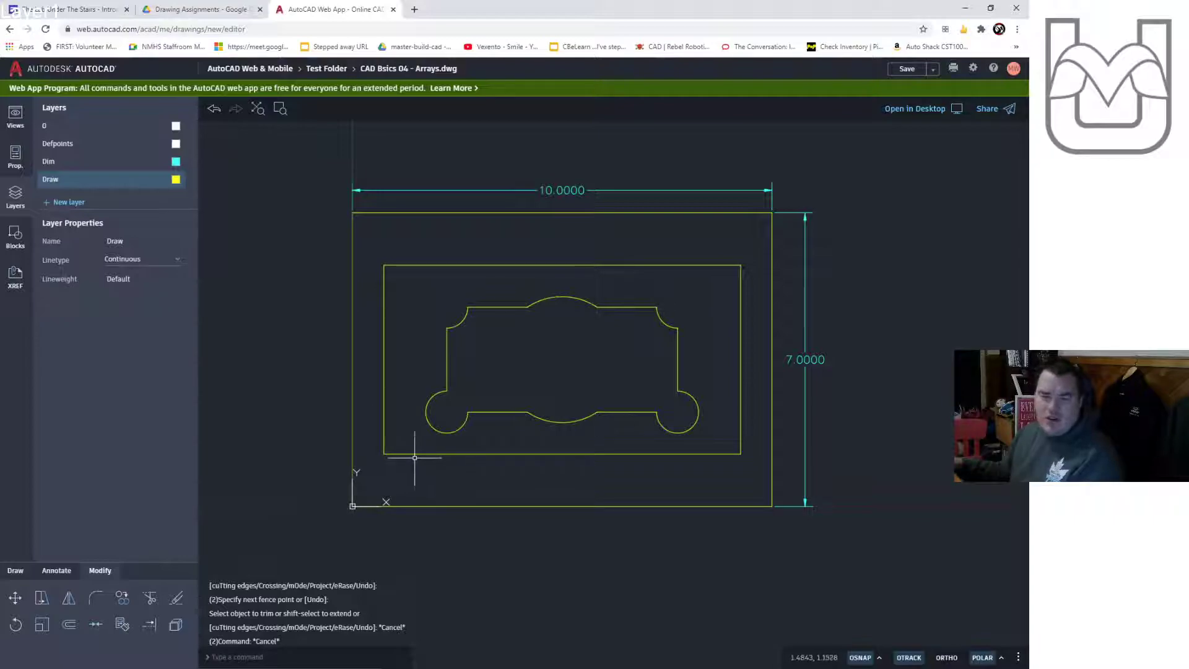
# Fillet the upper-left corner of the middle rectangle with a radius of 0.5
pyautogui.write('fill')
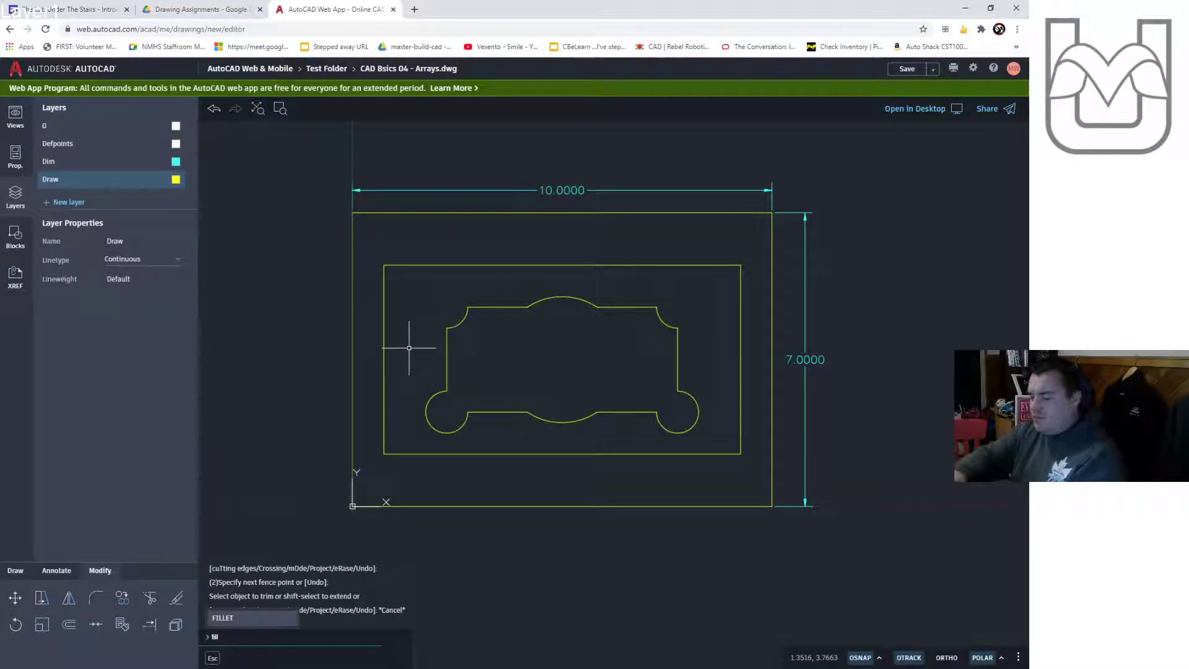
pyautogui.press('Return')
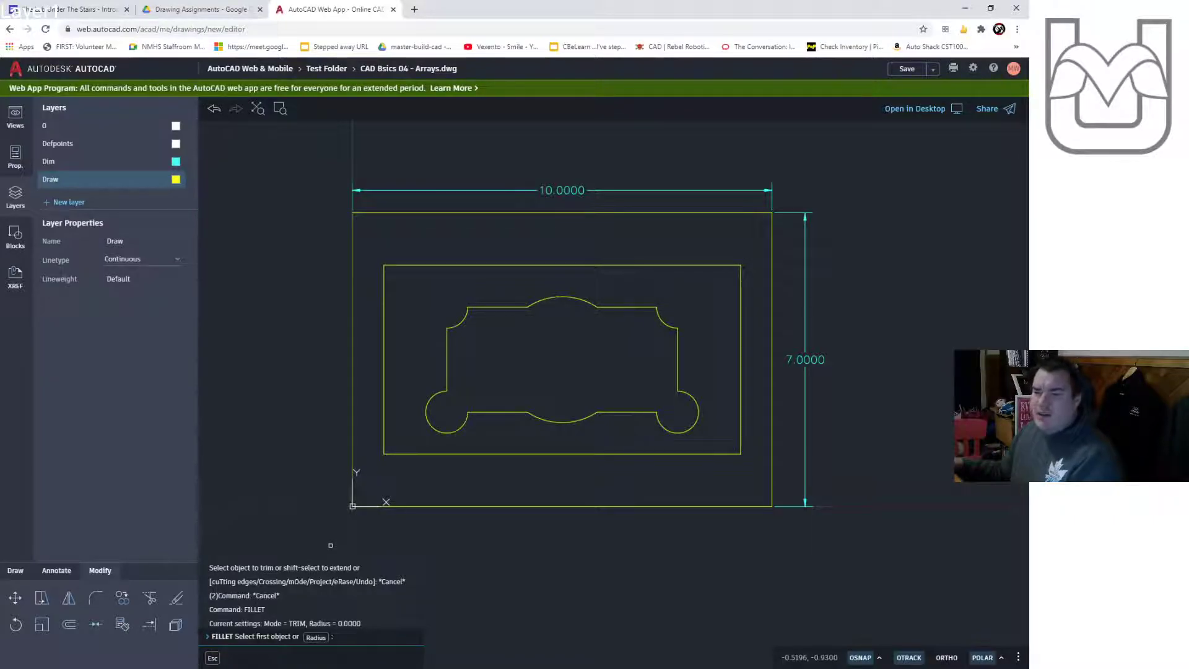
pyautogui.click(97, 610)
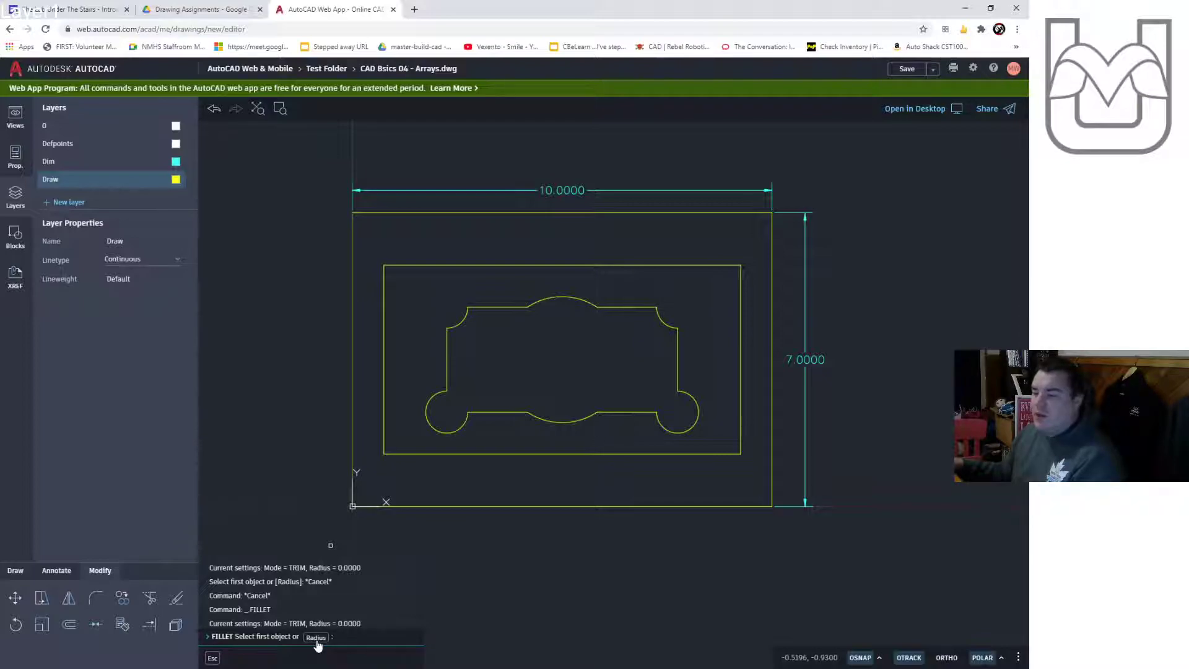
pyautogui.press('Return')
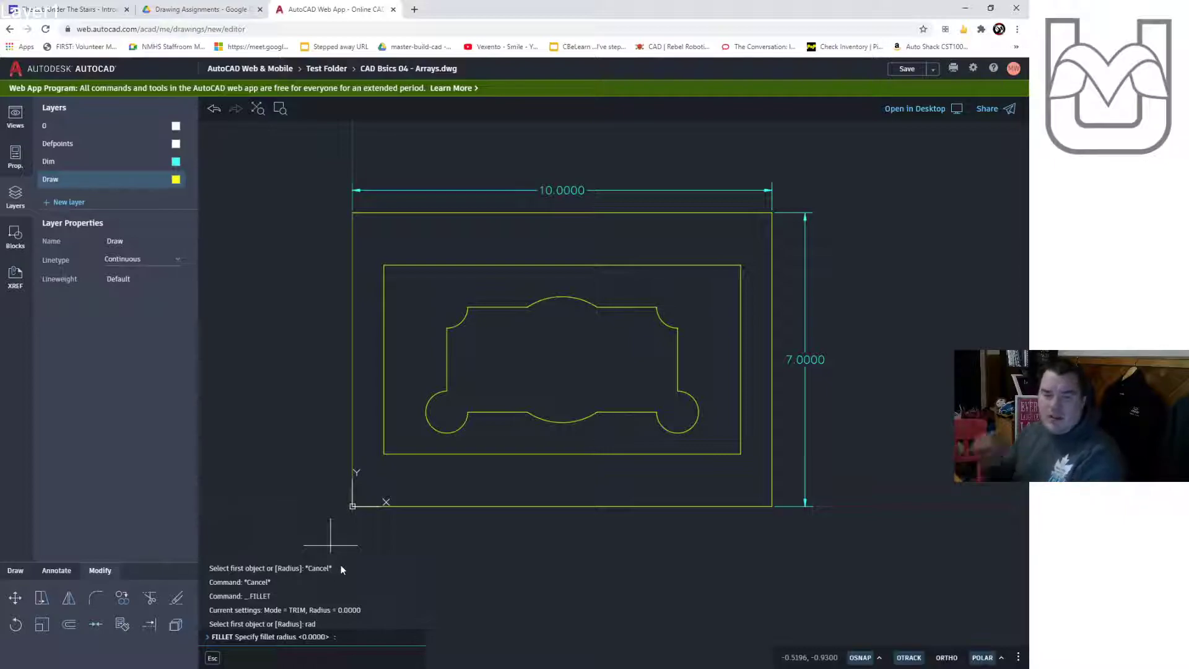
pyautogui.write('0.5')
pyautogui.press('Return')
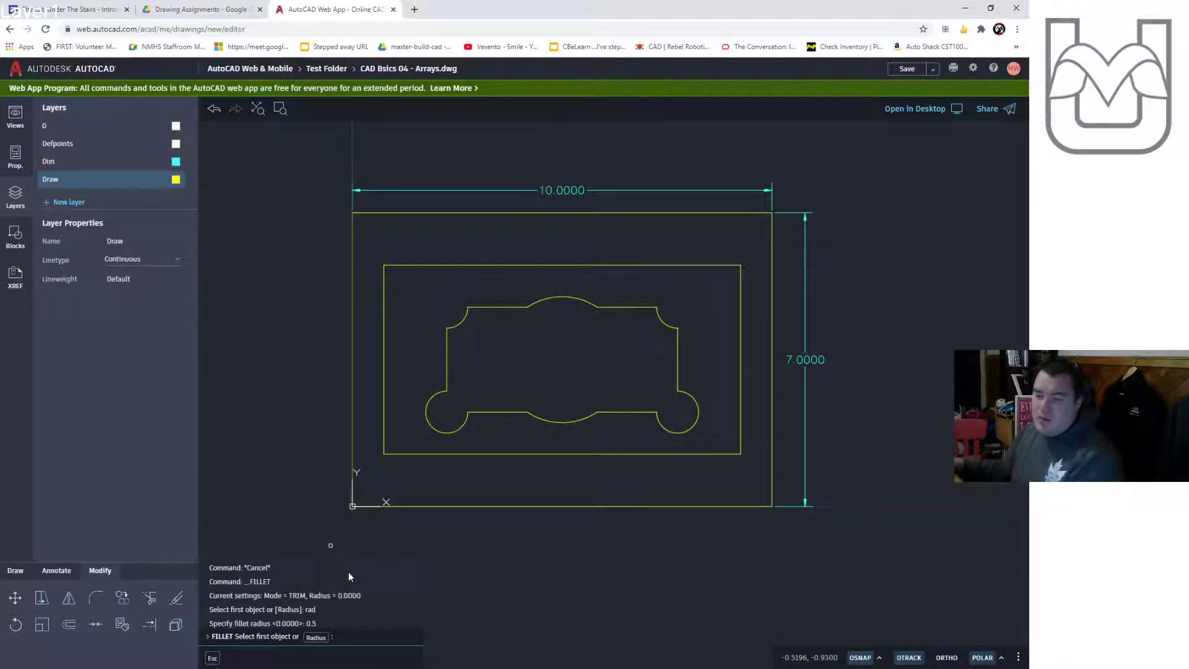
pyautogui.click(384, 275)
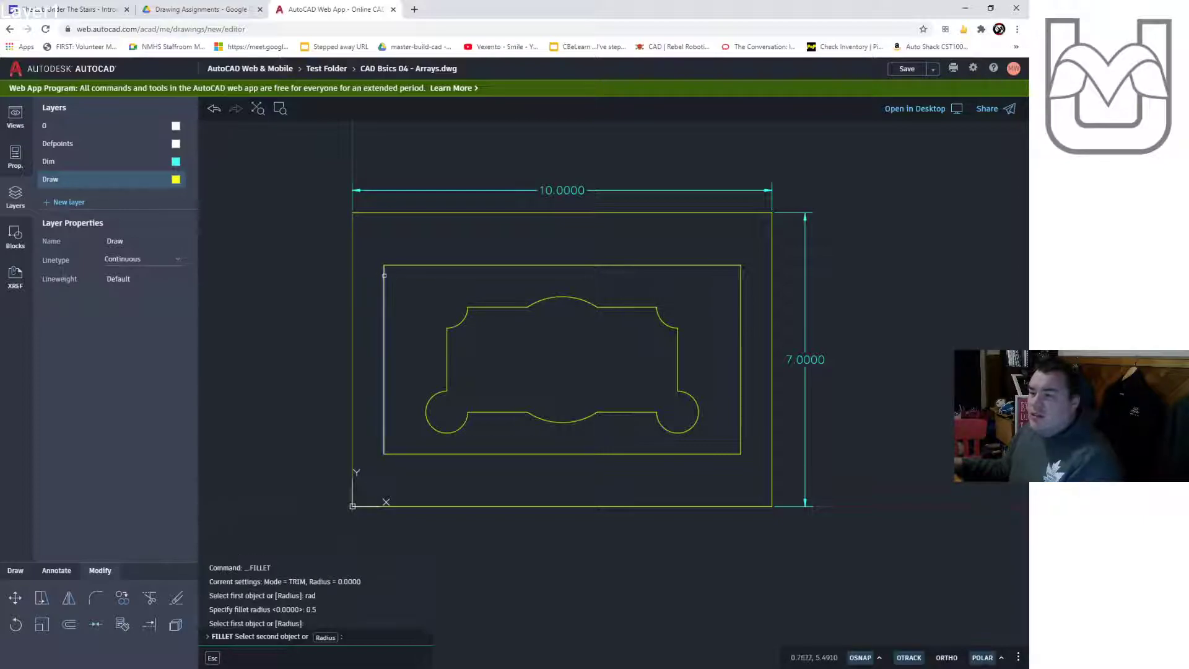
pyautogui.click(409, 265)
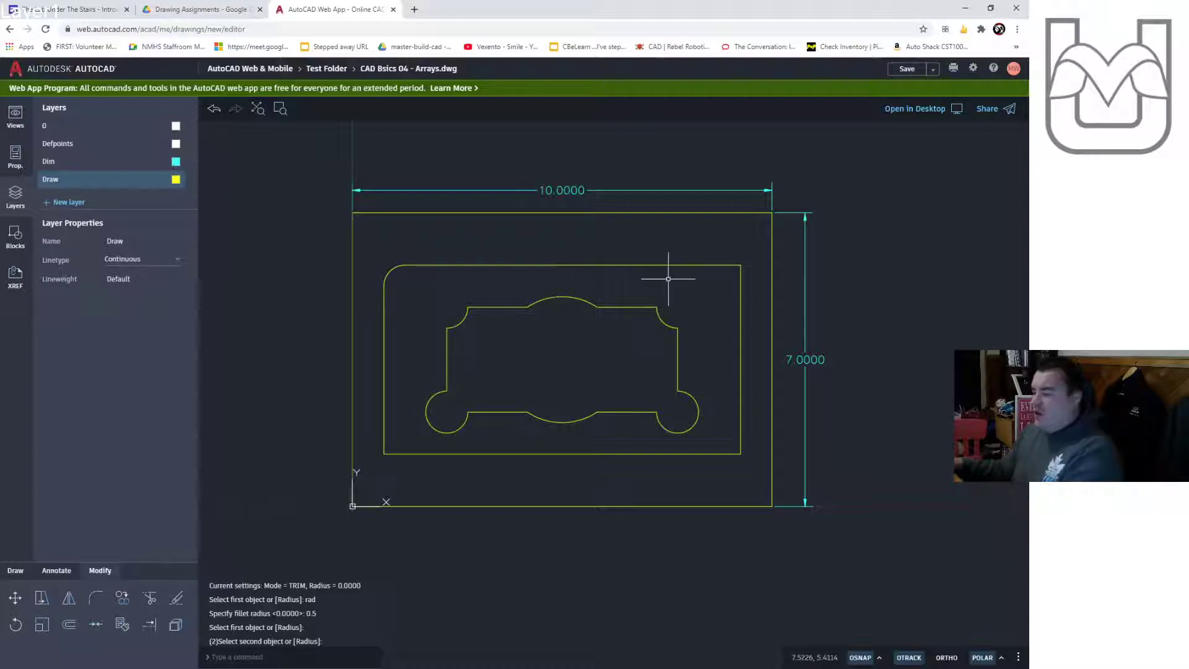
# Fillet the upper-right corner of the middle rectangle with the same 0.5 radius
pyautogui.press('Return')
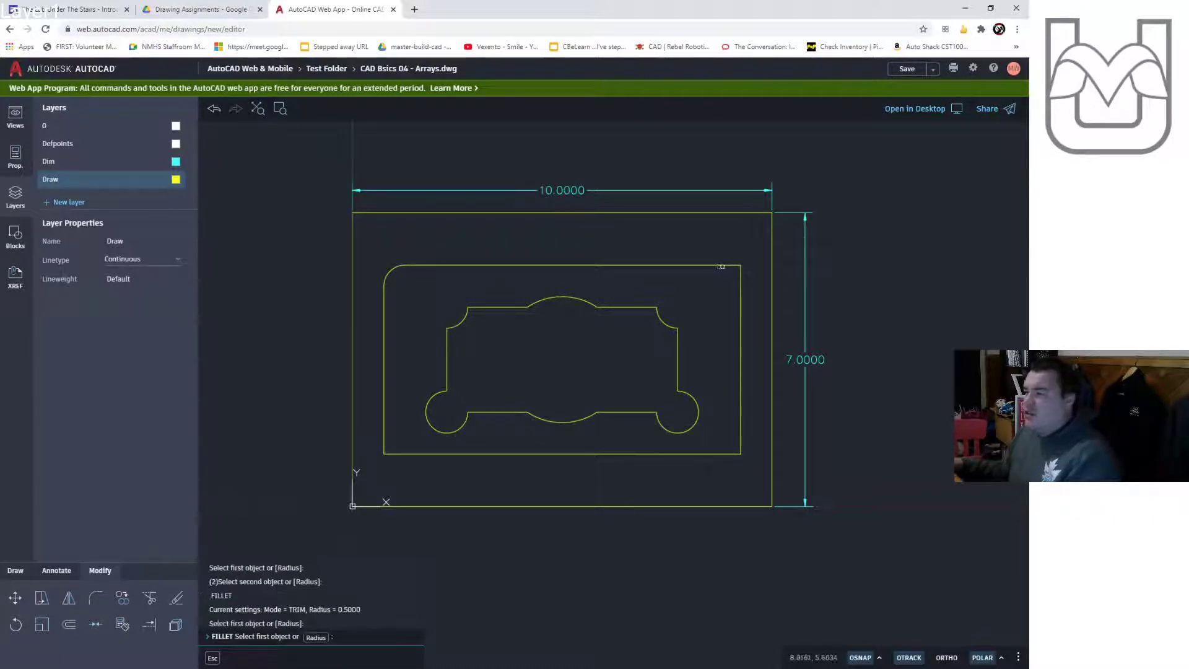
pyautogui.click(742, 278)
pyautogui.click(729, 266)
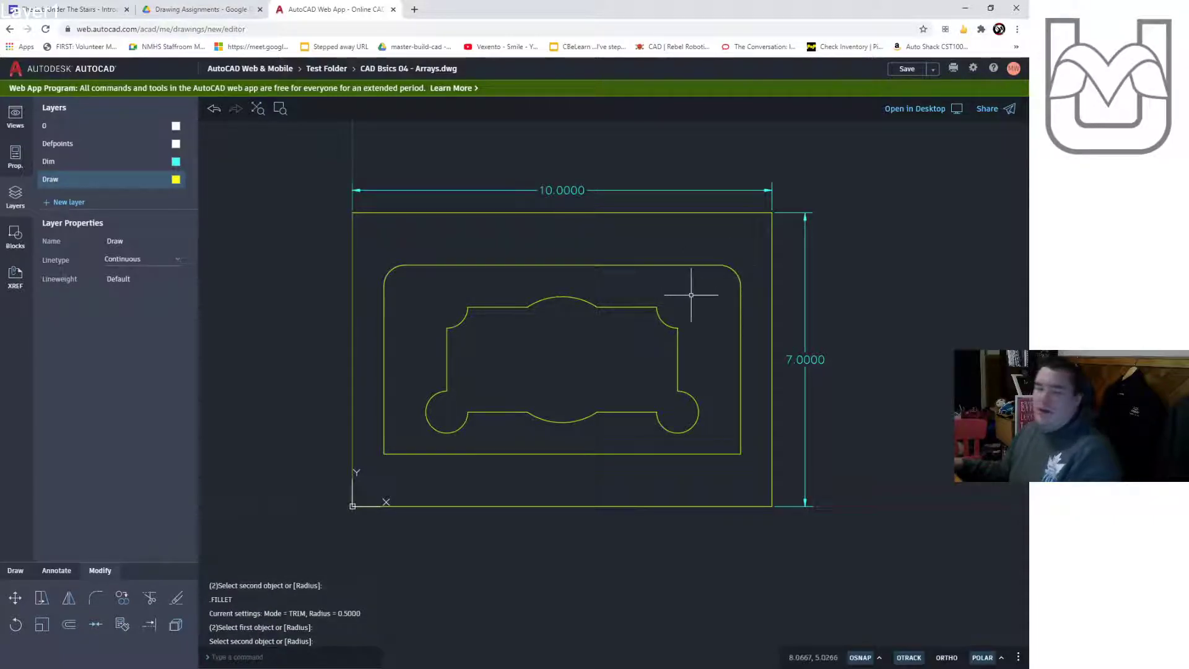
pyautogui.press('Escape')
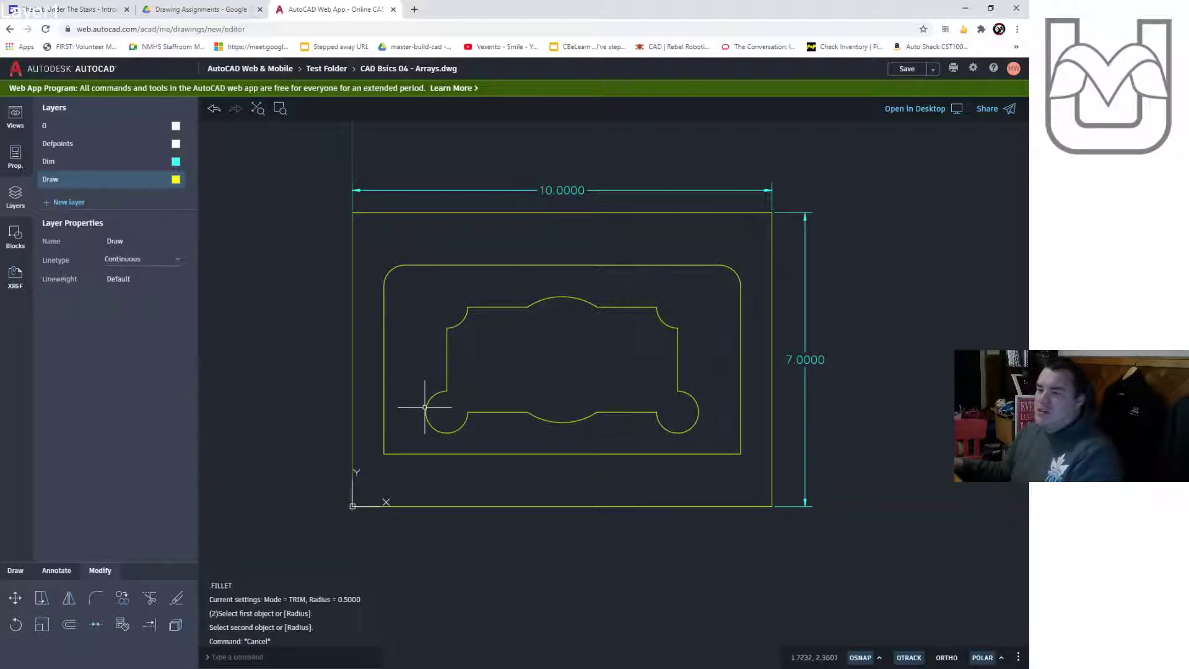
# Make Dim the current layer for annotating the drawing
pyautogui.click(136, 162)
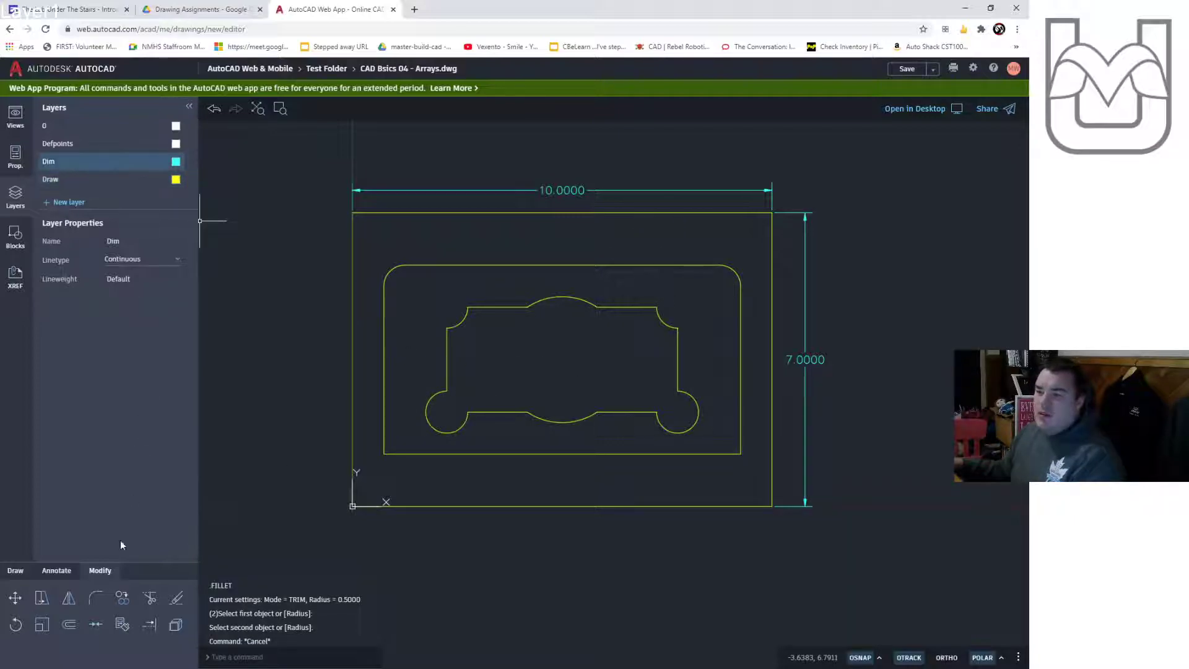
pyautogui.click(61, 571)
pyautogui.click(70, 600)
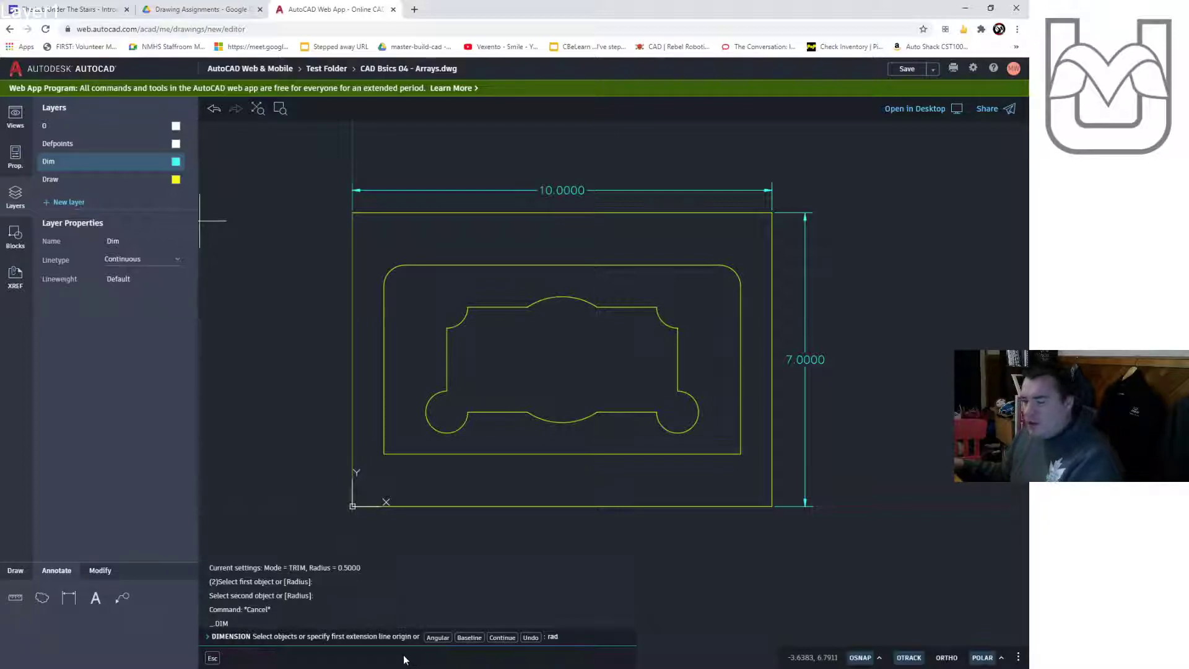
pyautogui.press('Return')
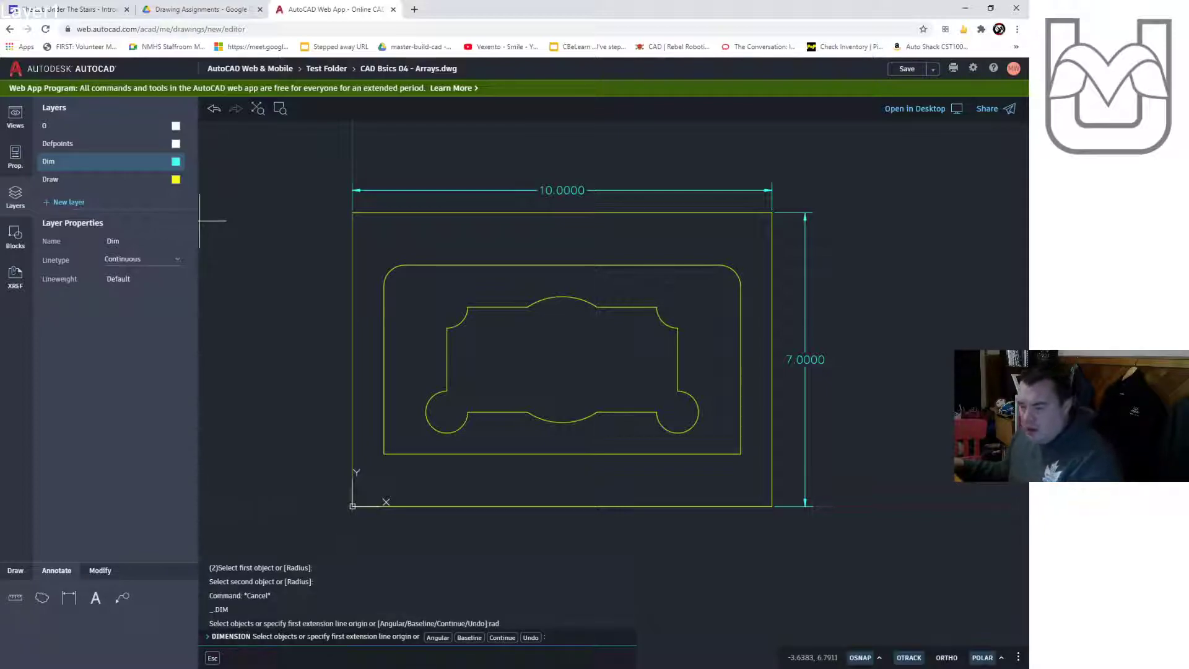
pyautogui.press('Return')
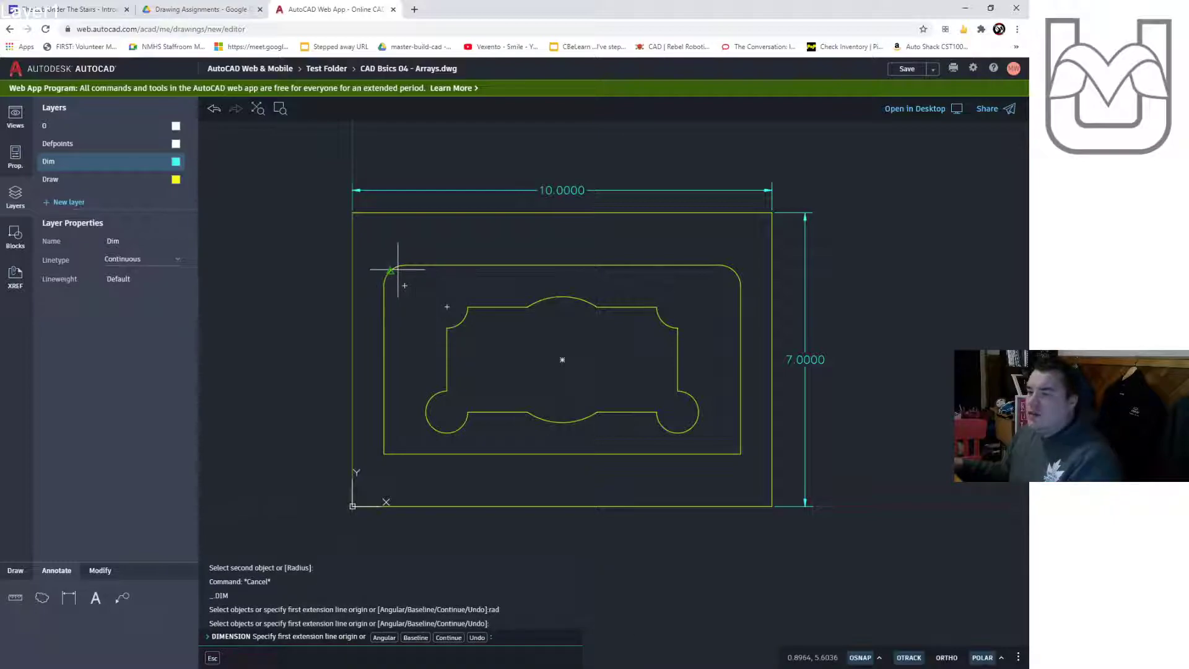
pyautogui.click(390, 271)
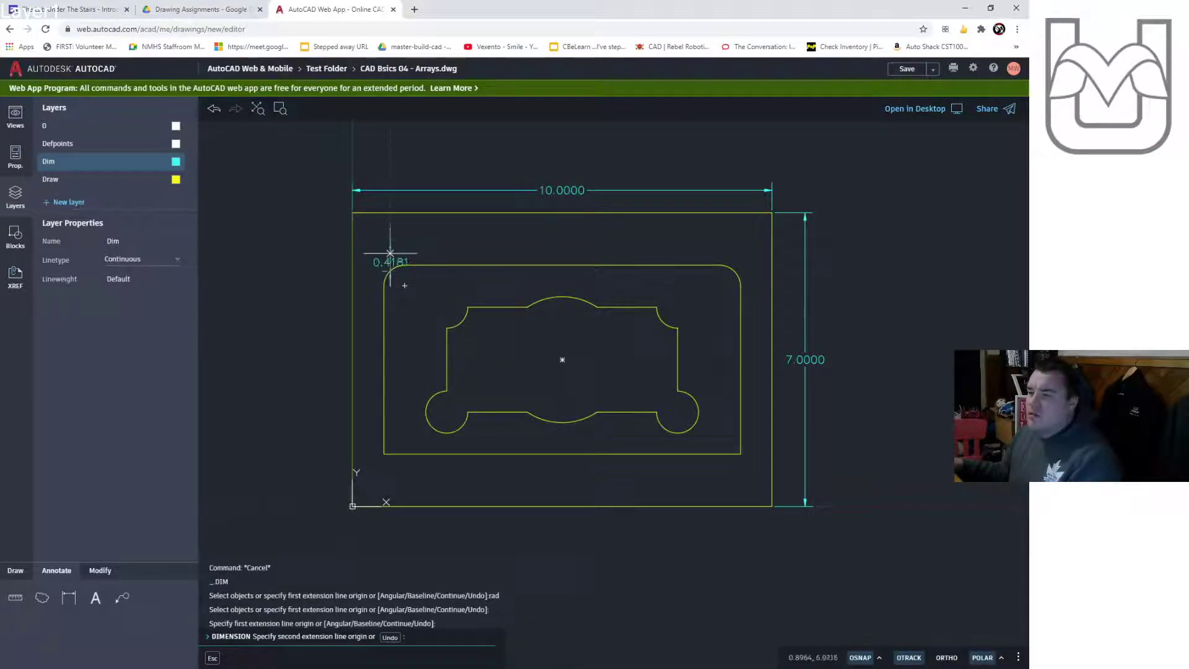
pyautogui.press('Escape')
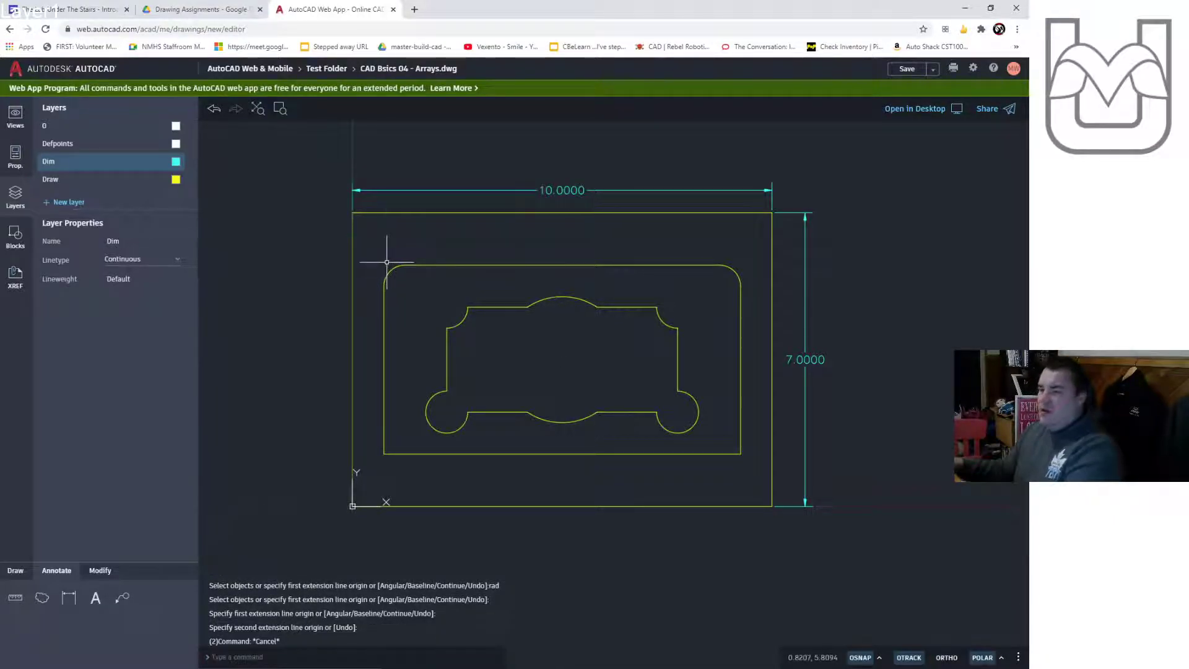
pyautogui.write('dimrad')
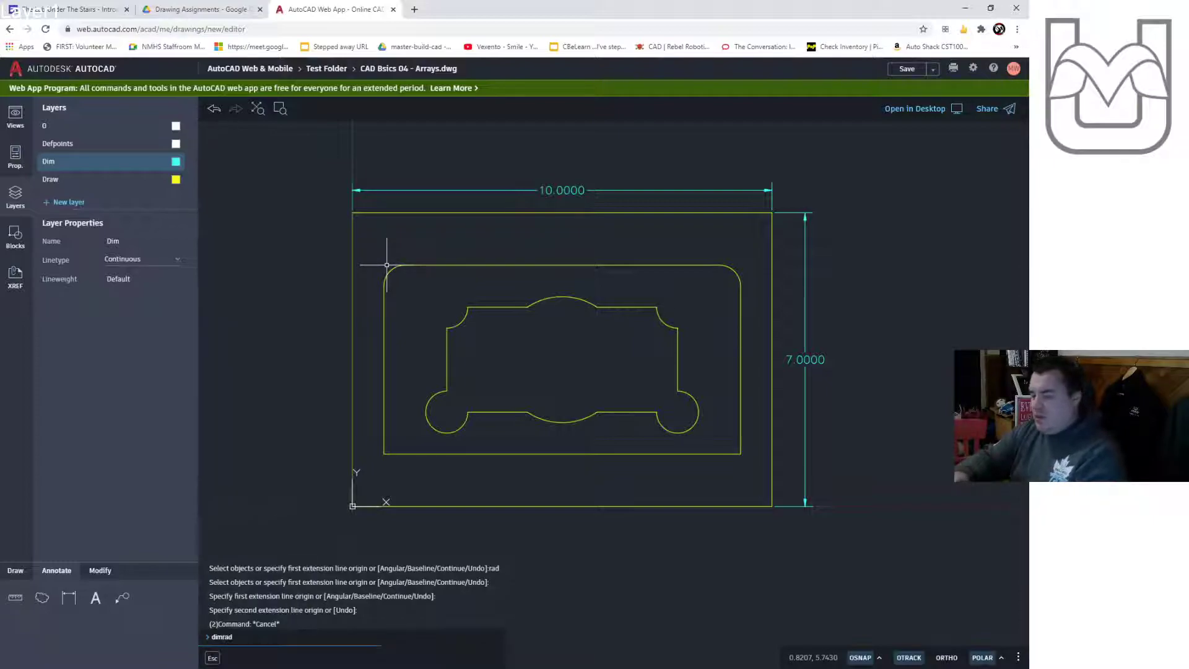
pyautogui.press('Return')
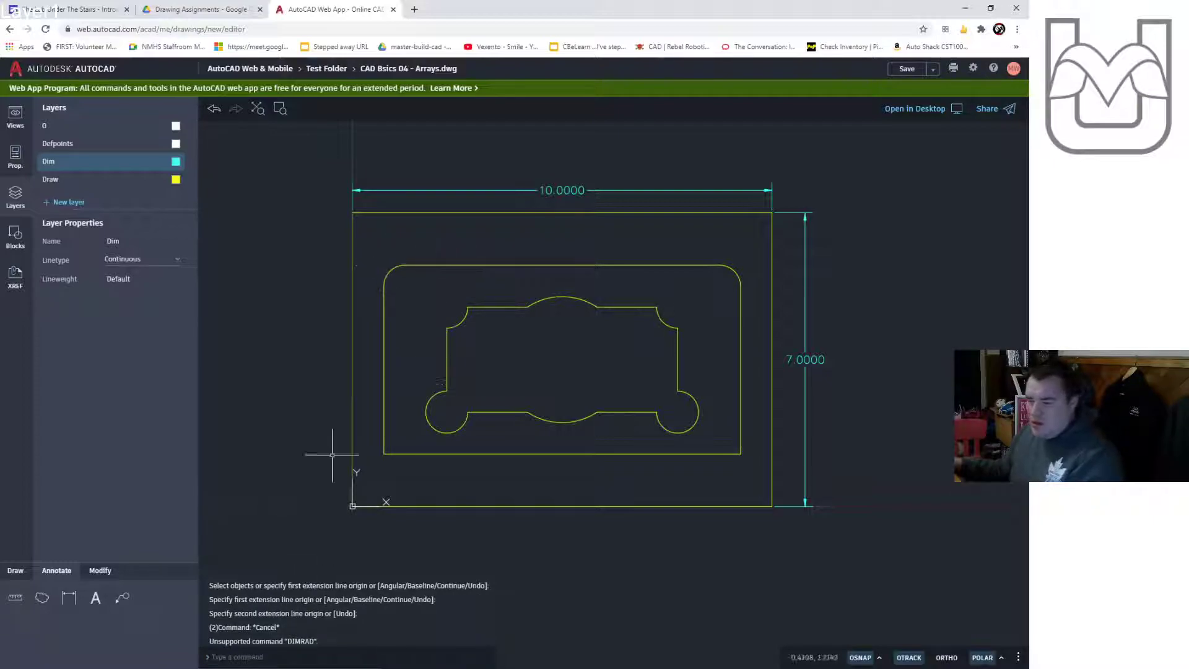
# Add a radius dimension to the upper-left fillet of the middle rectangle, placing its text above the plate edge
pyautogui.click(69, 598)
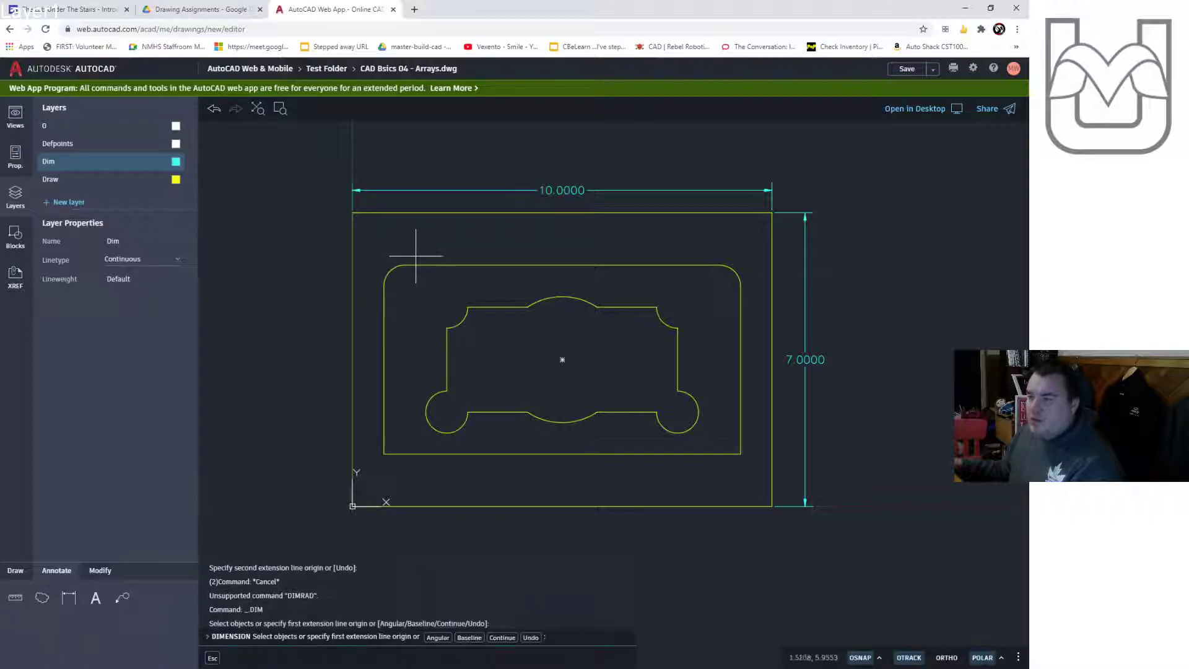
pyautogui.scroll(3, 385, 277)
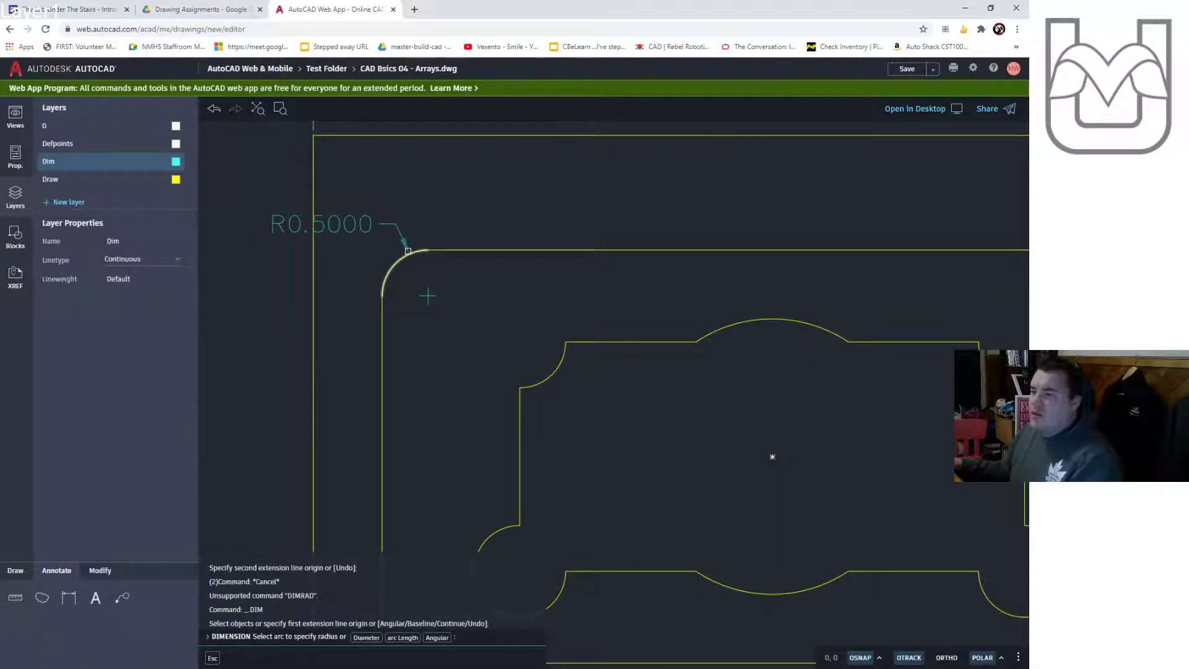
pyautogui.click(408, 251)
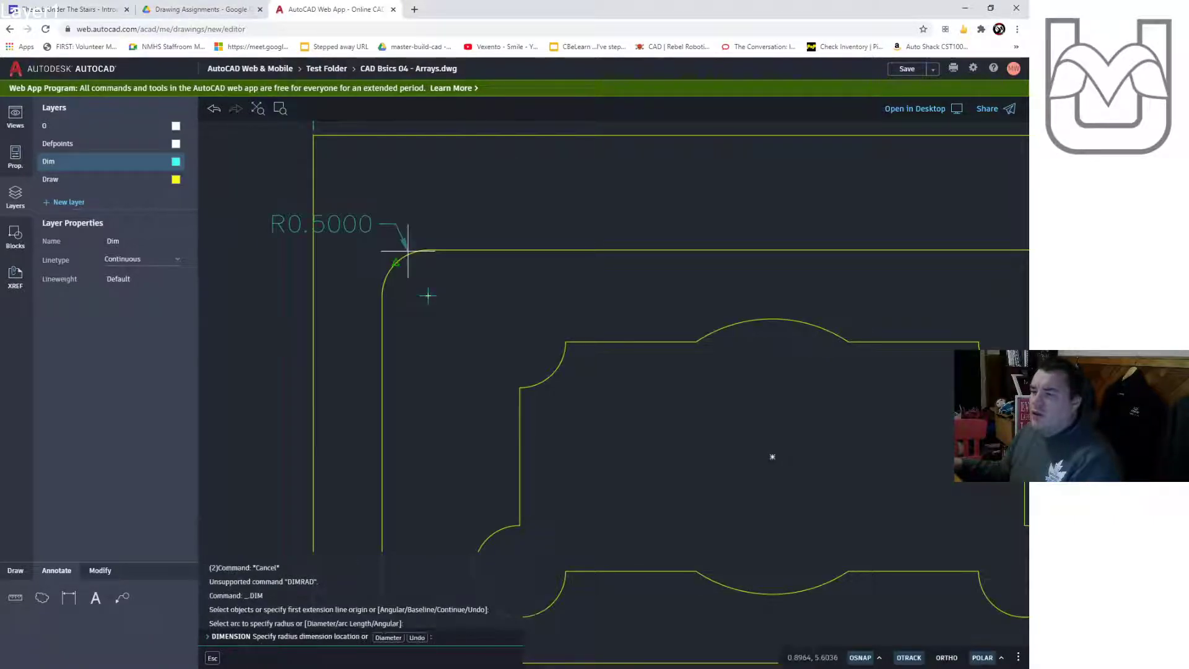
pyautogui.click(462, 207)
pyautogui.scroll(-3, 686, 340)
pyautogui.moveTo(686, 341); pyautogui.dragTo(545, 319, button='middle')
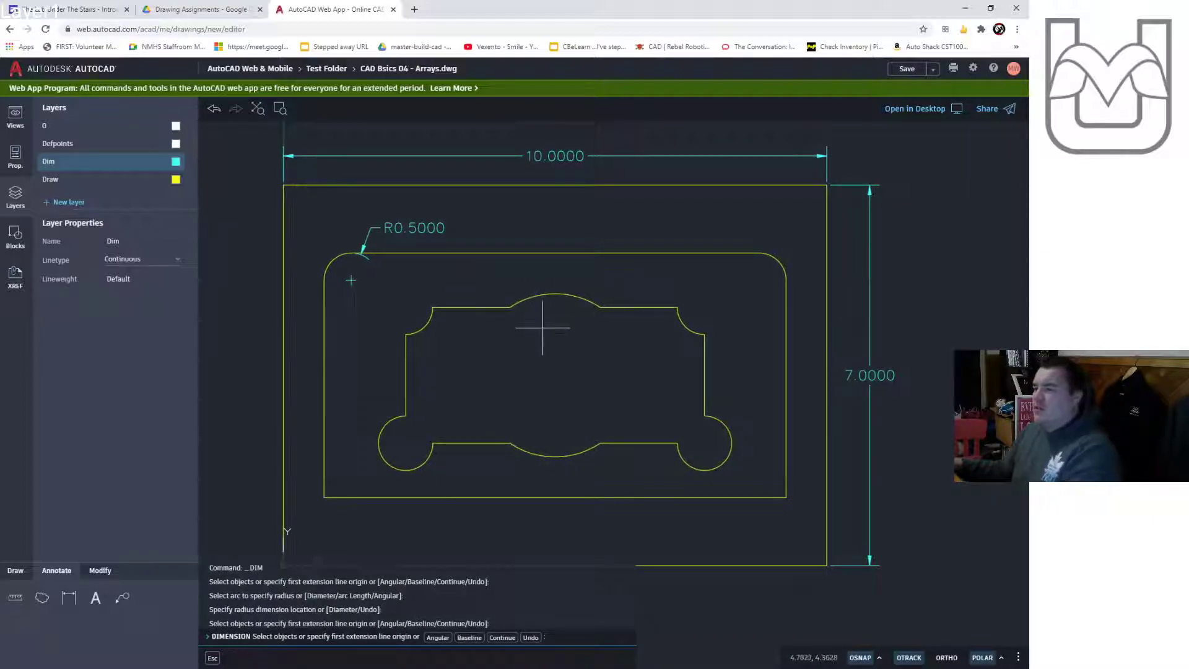
pyautogui.press('Escape')
# Add a radius dimension to the cutout's upper bulge arc, placing its text just above and right of the arc
pyautogui.click(575, 295)
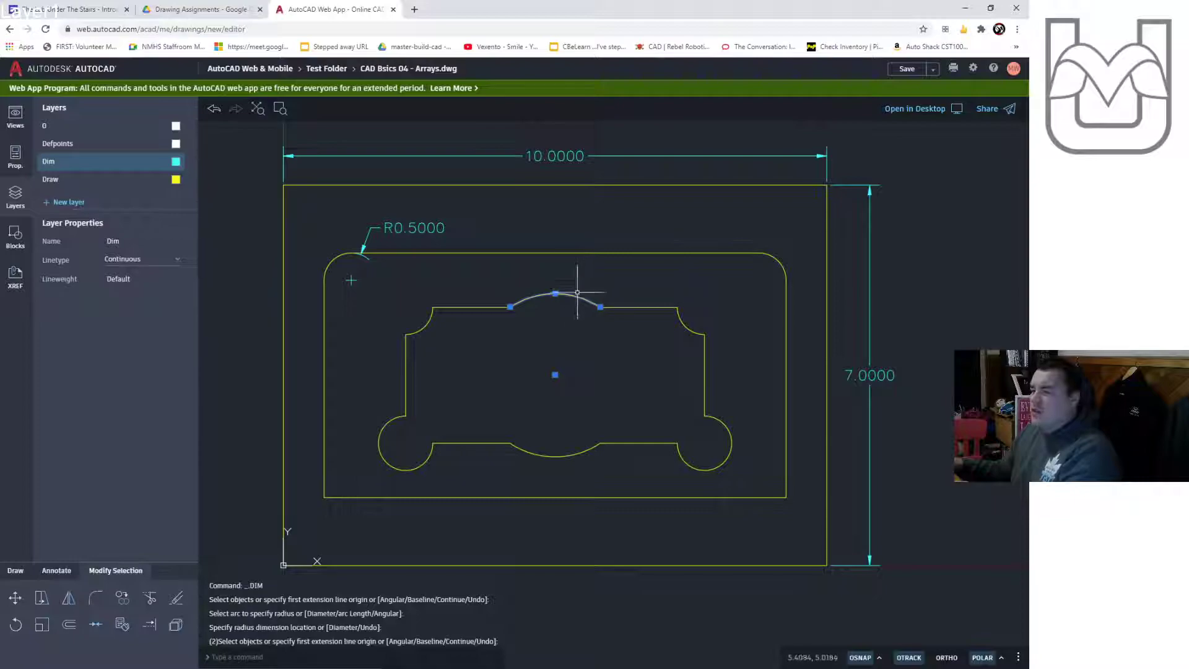
pyautogui.press('Escape')
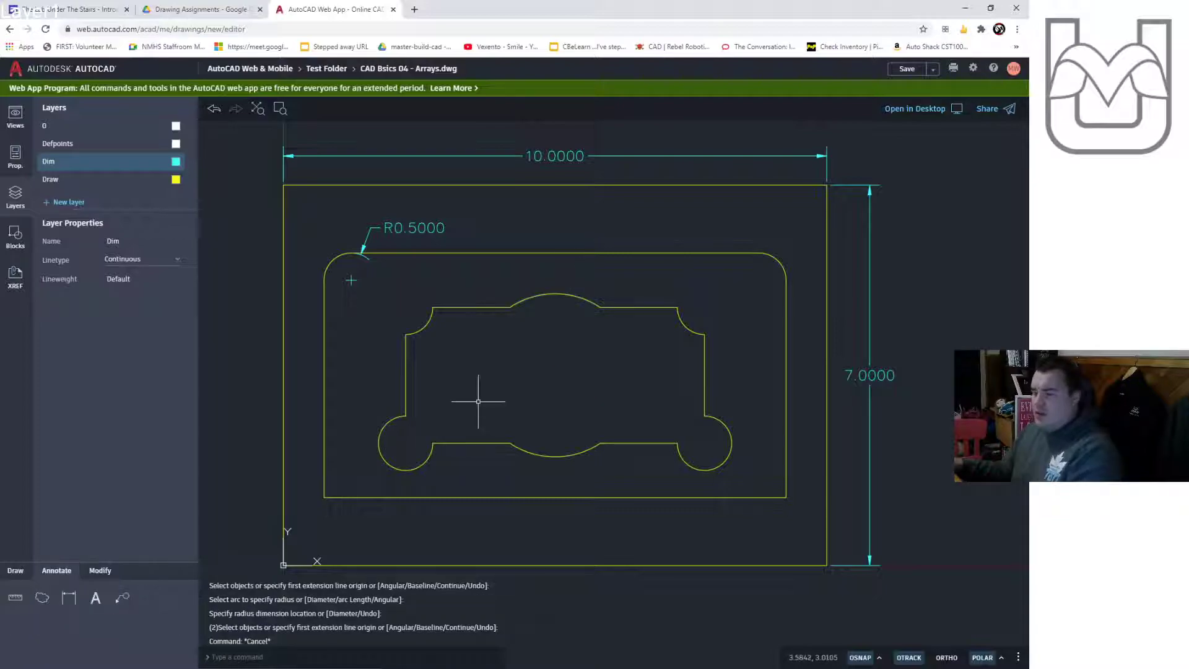
pyautogui.click(69, 598)
pyautogui.click(565, 295)
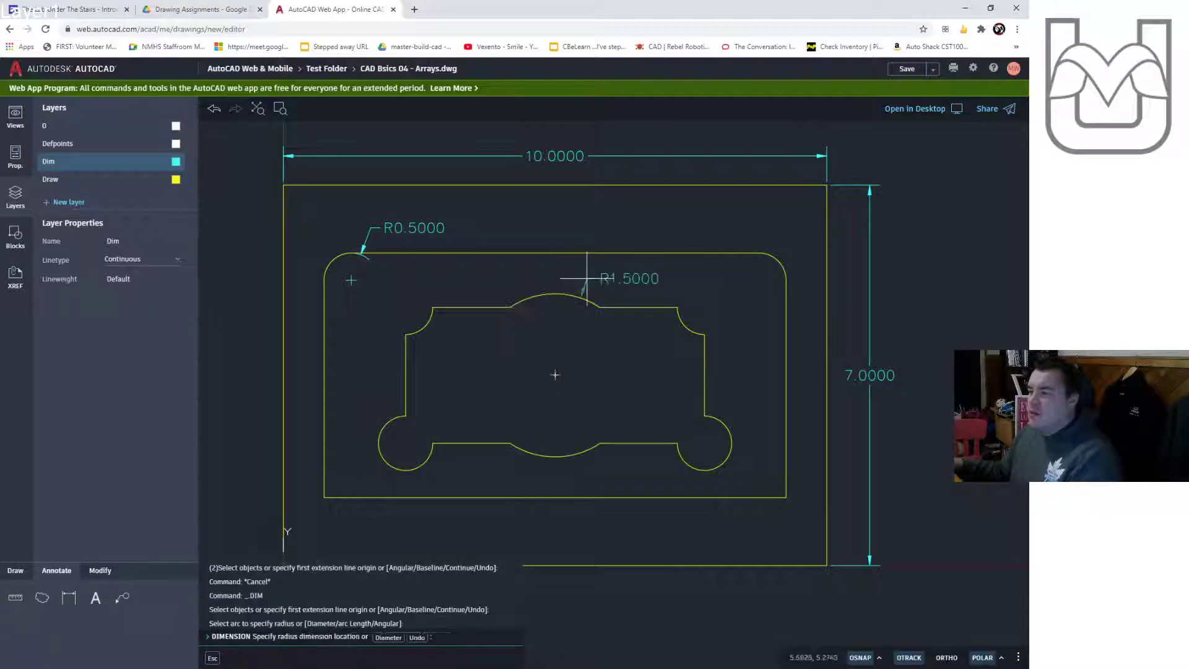
pyautogui.click(588, 278)
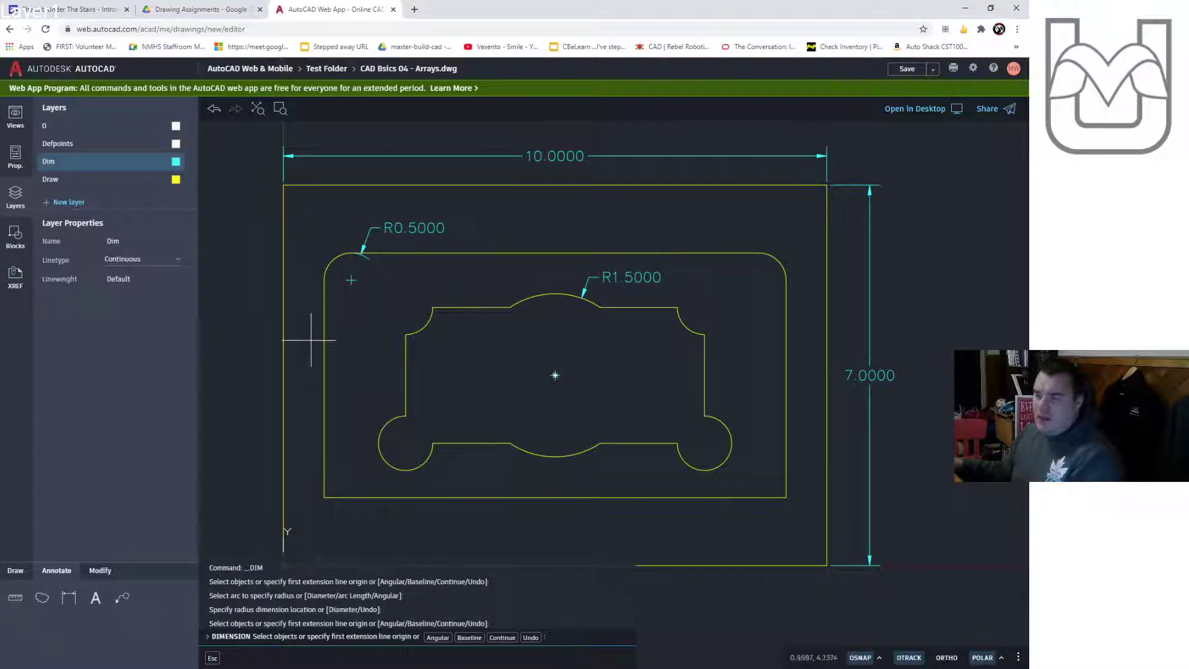
pyautogui.scroll(5, 350, 256)
pyautogui.scroll(1, 357, 257)
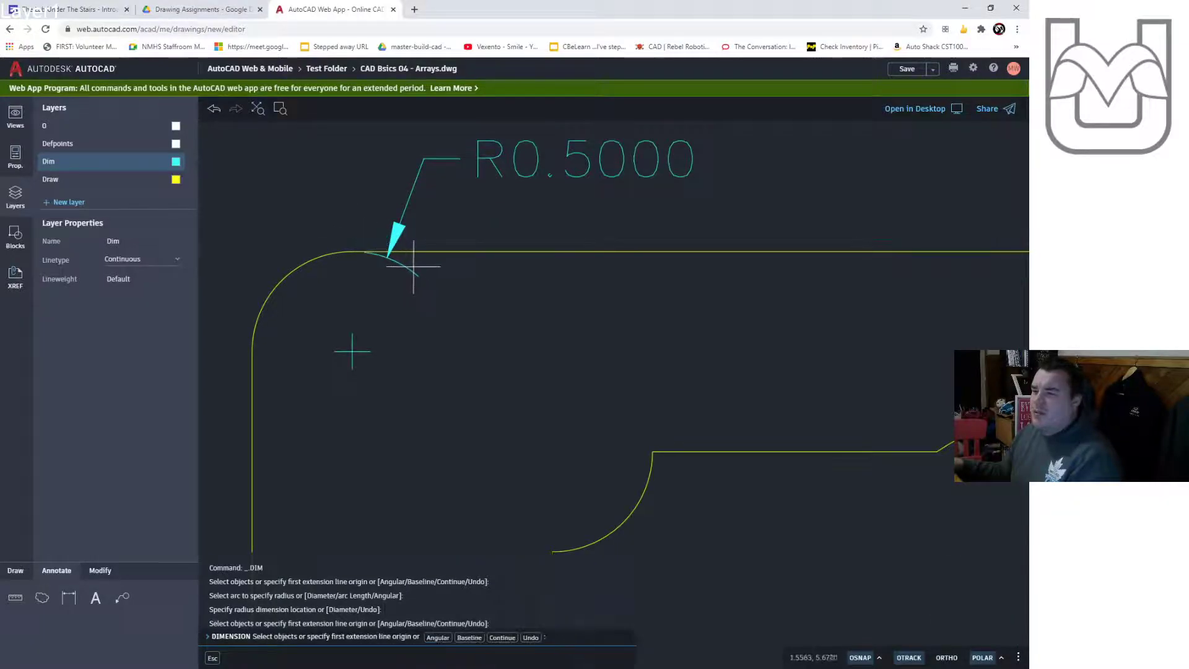
pyautogui.press('Escape')
pyautogui.press('Escape')
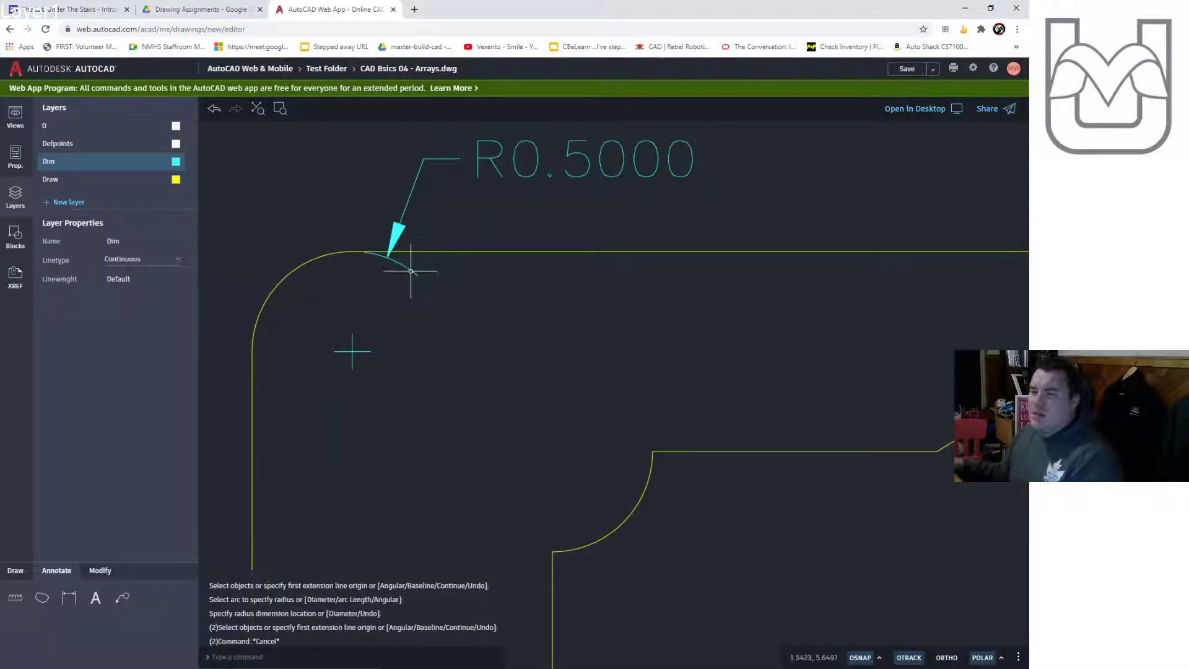
pyautogui.scroll(-6, 430, 353)
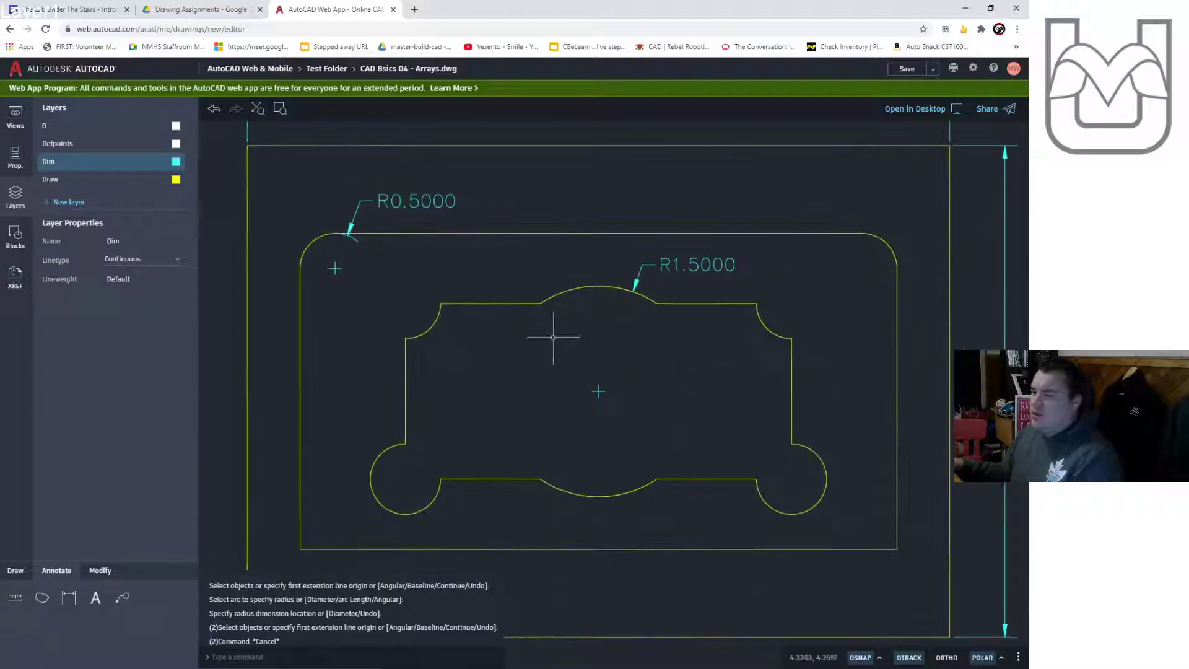
# Chamfer the lower-left corner of the middle rectangle with both chamfer distances set to 0.5
pyautogui.moveTo(539, 374); pyautogui.dragTo(570, 327, button='middle')
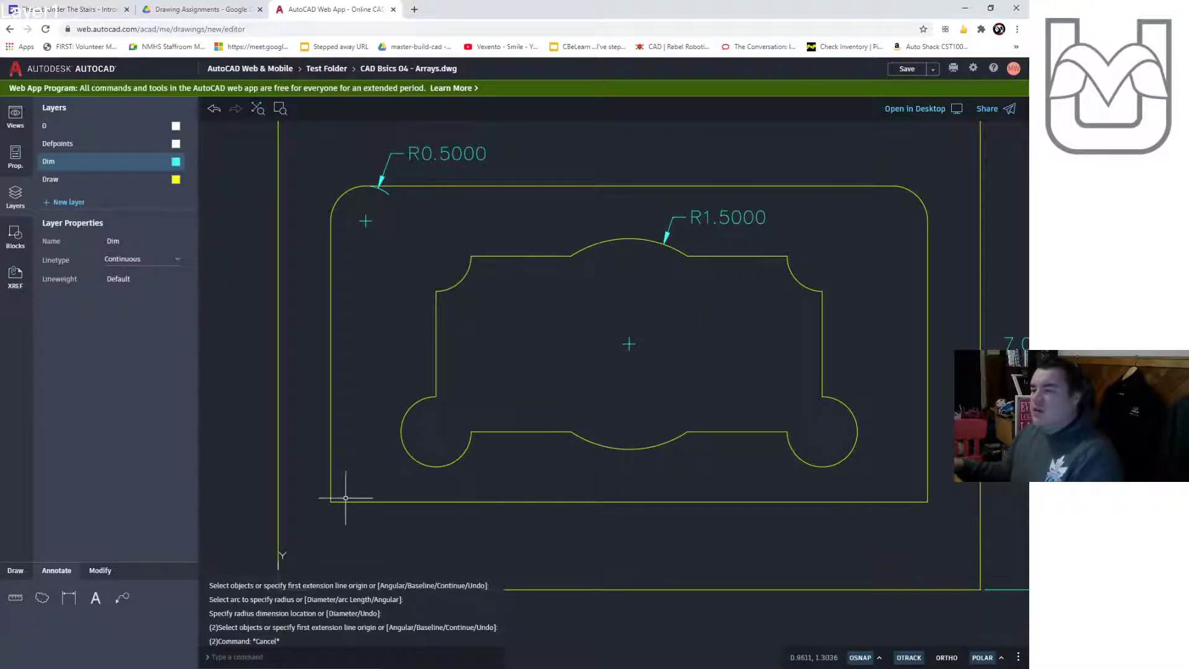
pyautogui.write('cham')
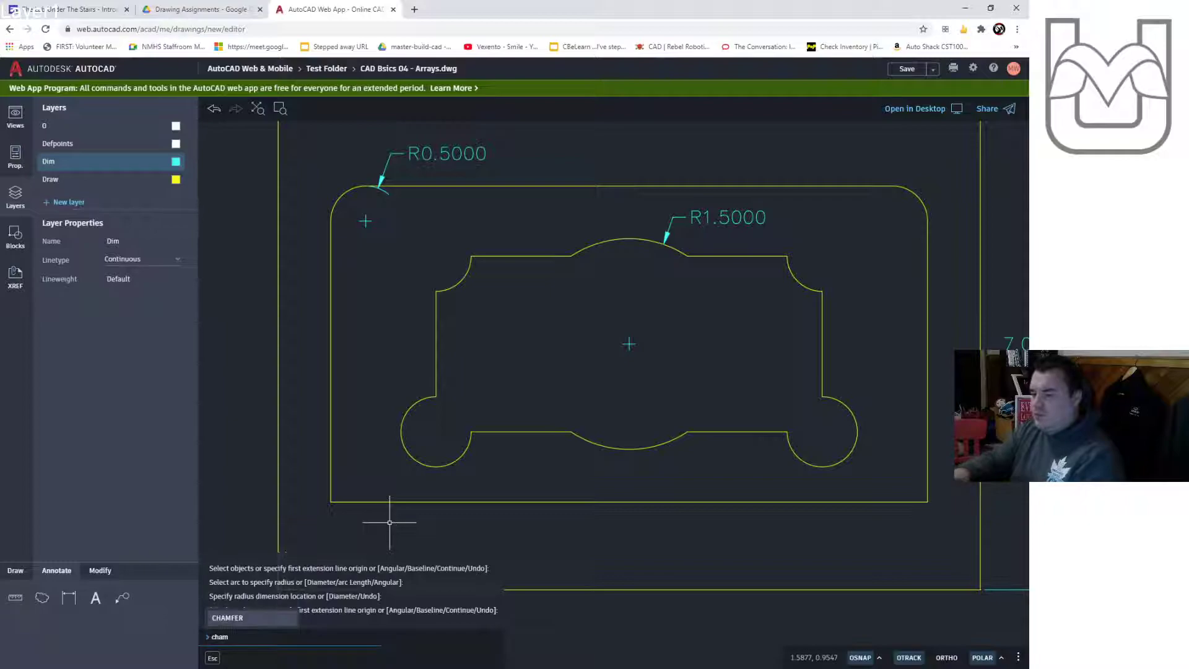
pyautogui.press('Return')
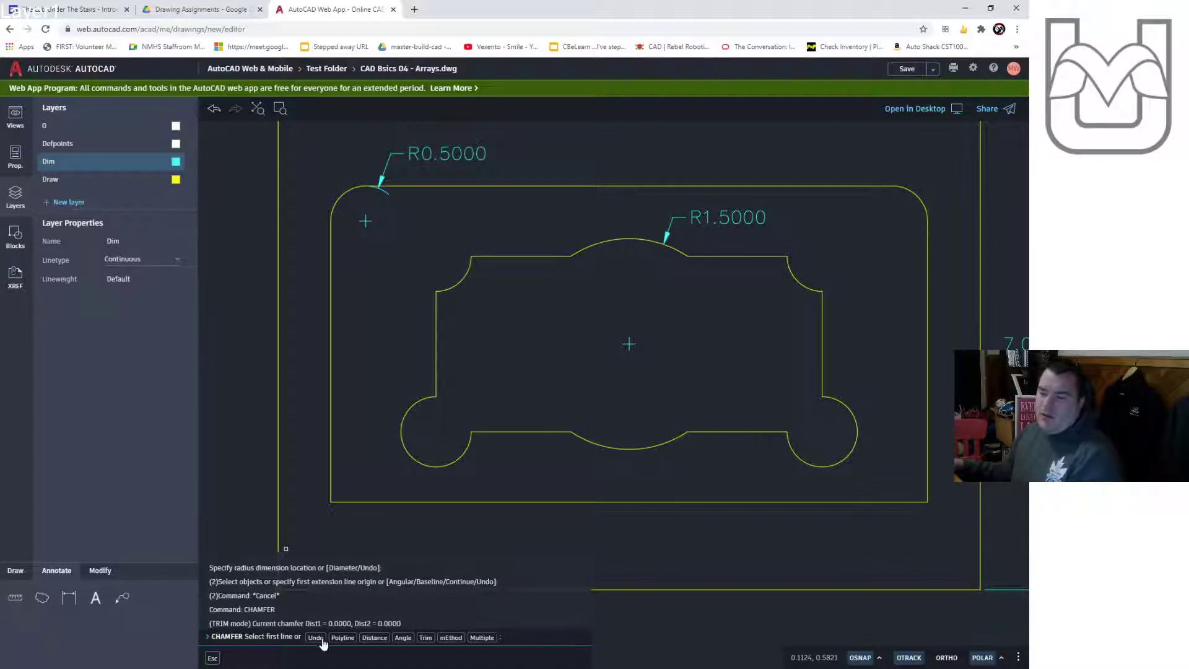
pyautogui.click(375, 637)
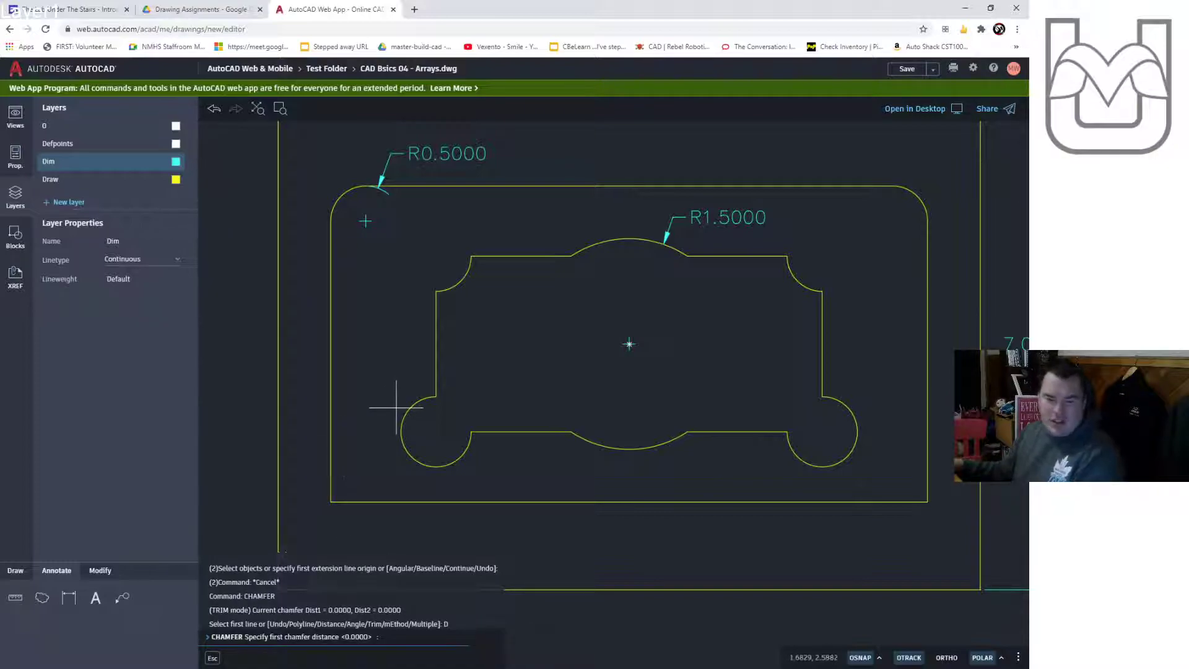
pyautogui.write('0.5')
pyautogui.press('Return')
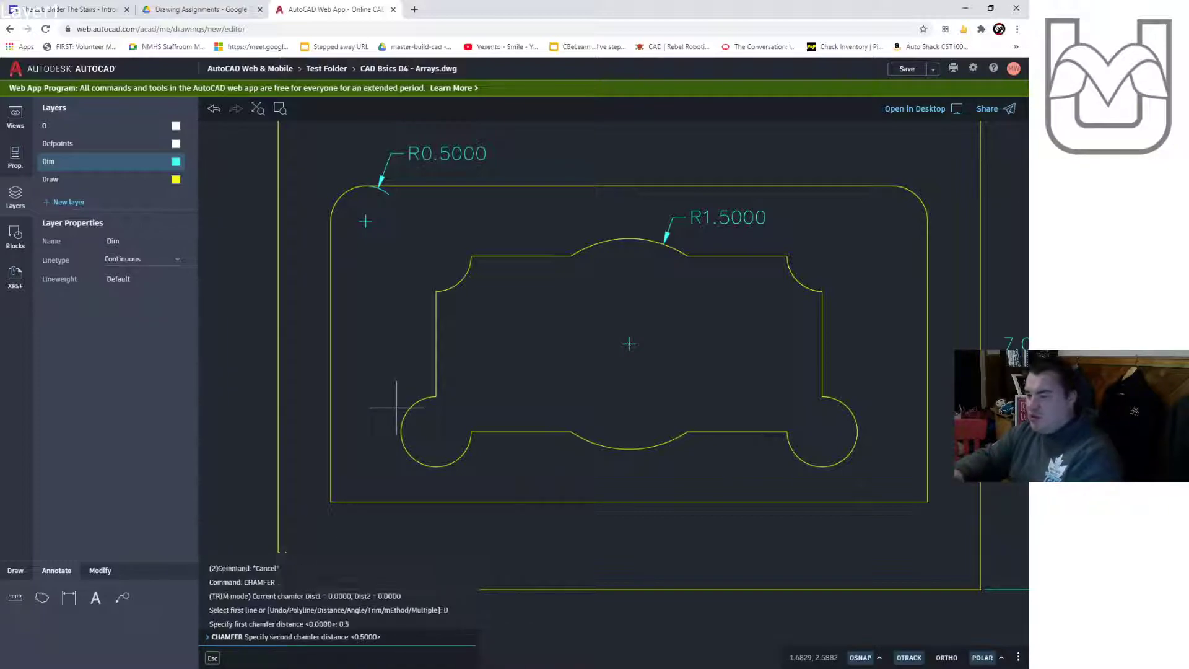
pyautogui.write('0.5')
pyautogui.press('Return')
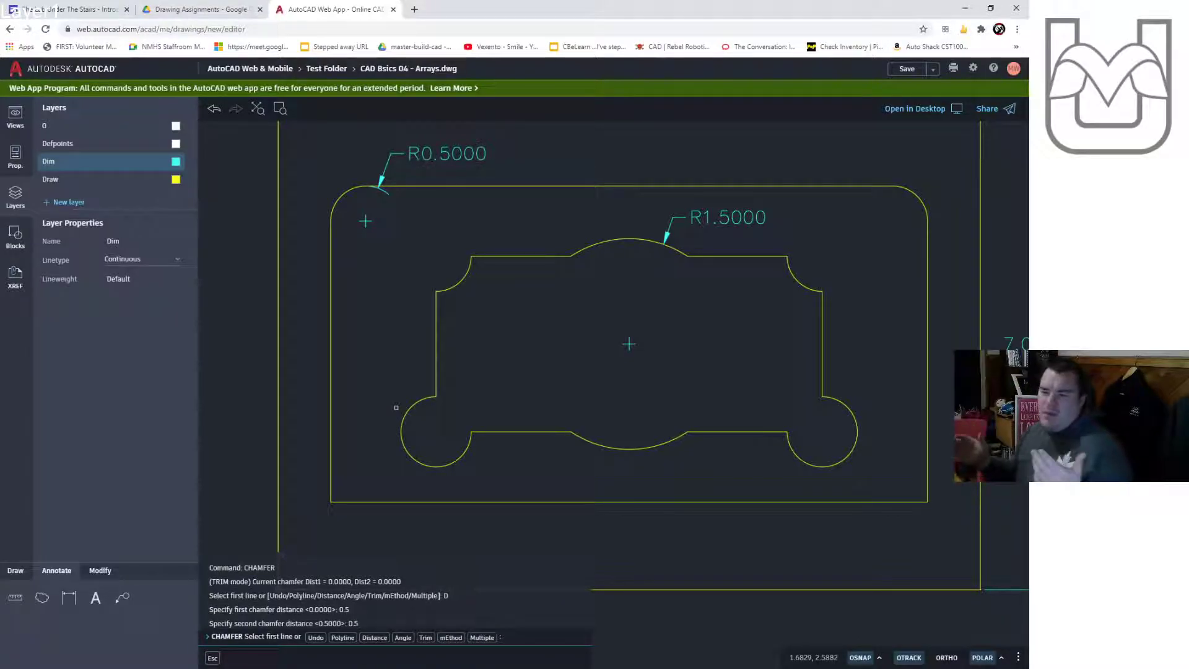
pyautogui.click(331, 484)
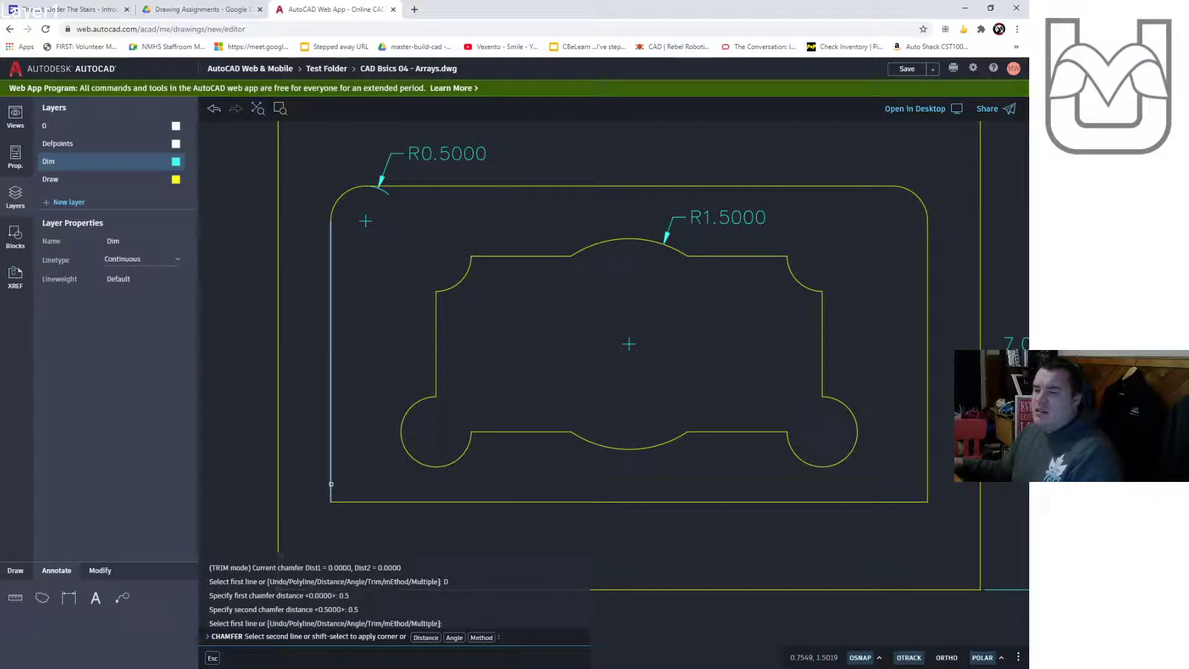
pyautogui.click(358, 501)
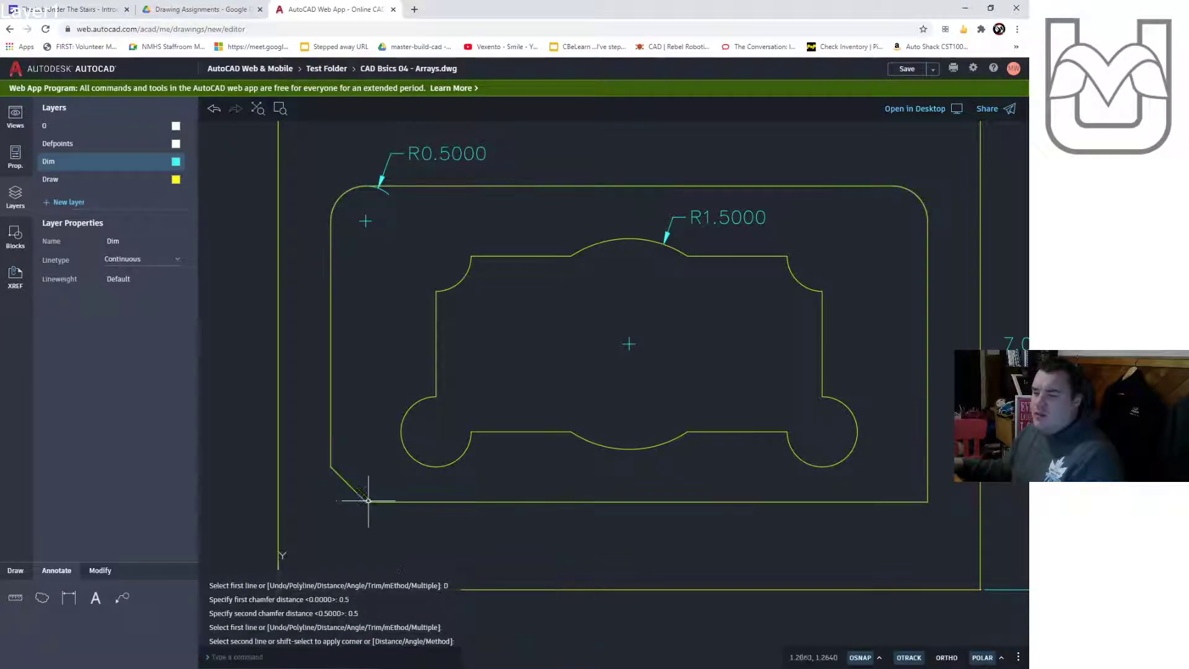
# Chamfer the lower-right corner of the middle rectangle with the same 0.5 distances
pyautogui.press('Return')
pyautogui.click(898, 502)
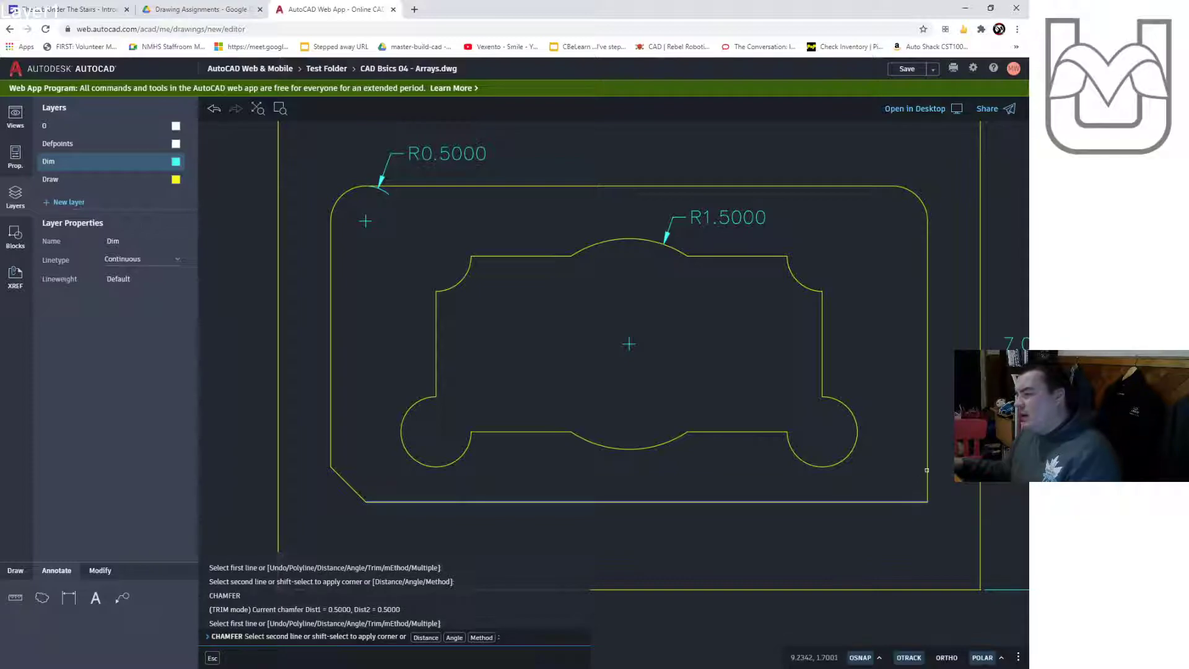
pyautogui.click(926, 470)
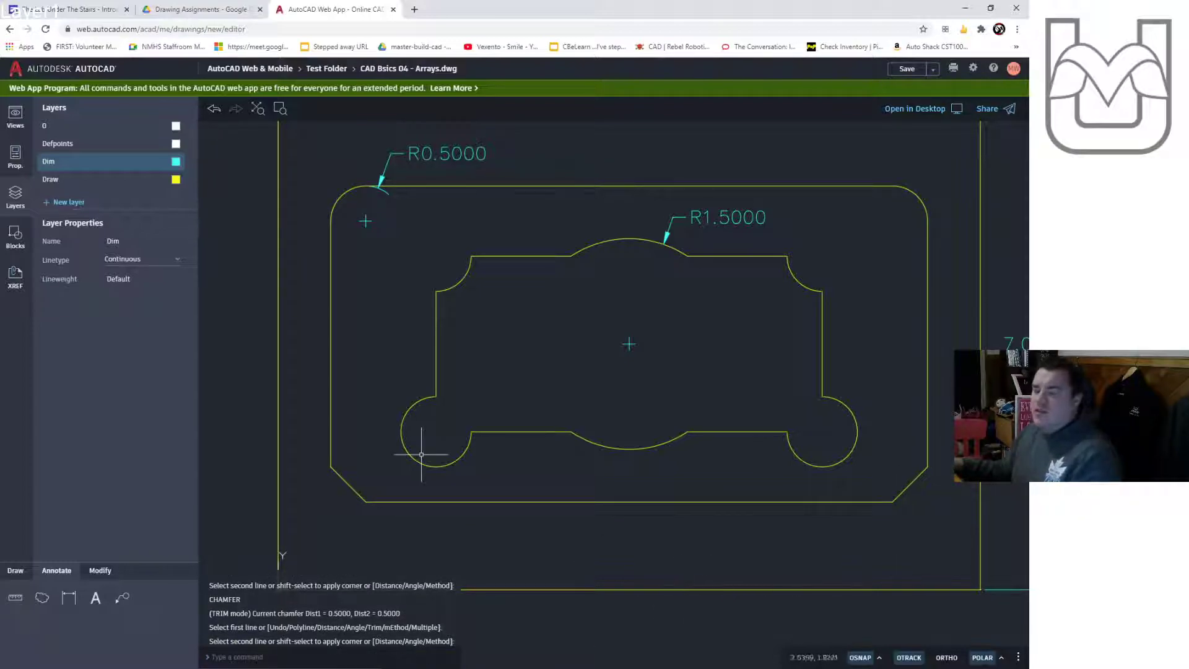
# Dimension the horizontal length of the lower-left chamfer, placing the dimension just below the plate
pyautogui.click(69, 598)
pyautogui.click(333, 467)
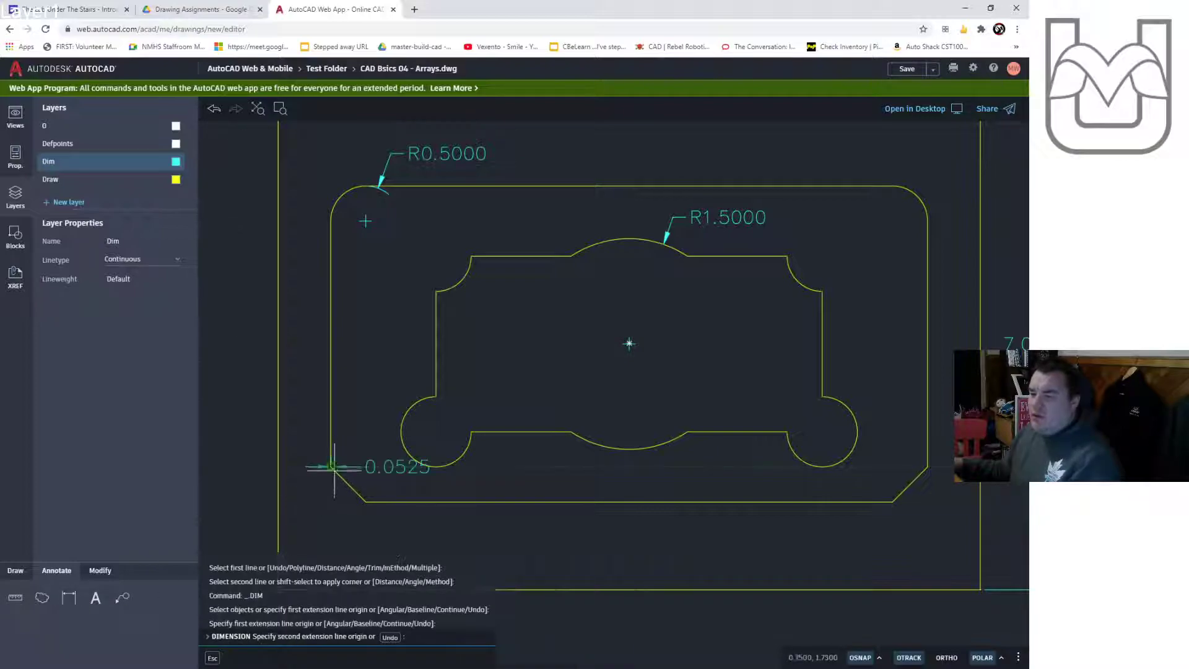
pyautogui.click(365, 501)
pyautogui.click(366, 521)
pyautogui.press('Escape')
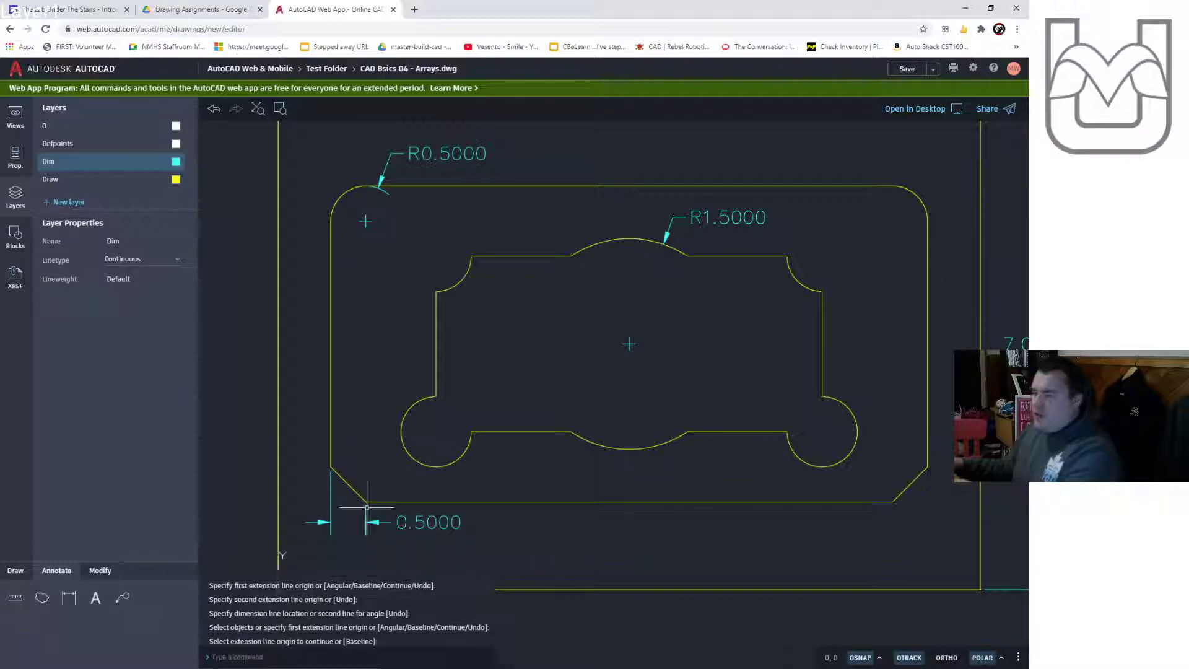
# Dimension the vertical height of the lower-right chamfer, placing the dimension just outside the plate's right edge
pyautogui.press('Return')
pyautogui.click(895, 502)
pyautogui.click(928, 466)
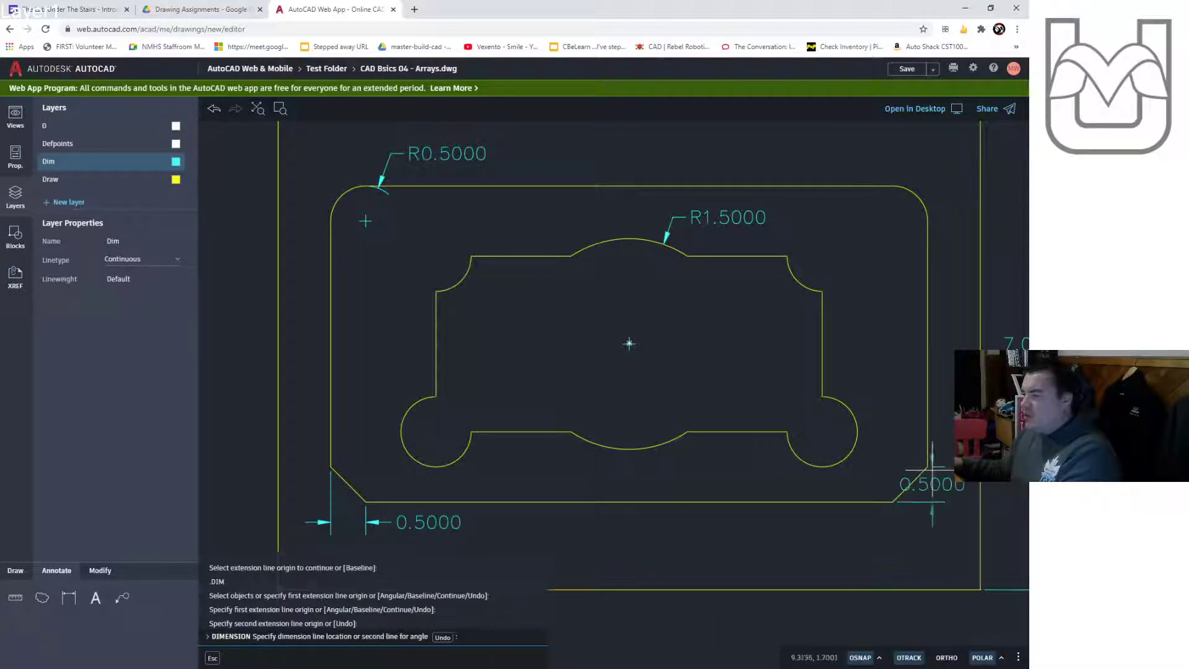
pyautogui.click(946, 466)
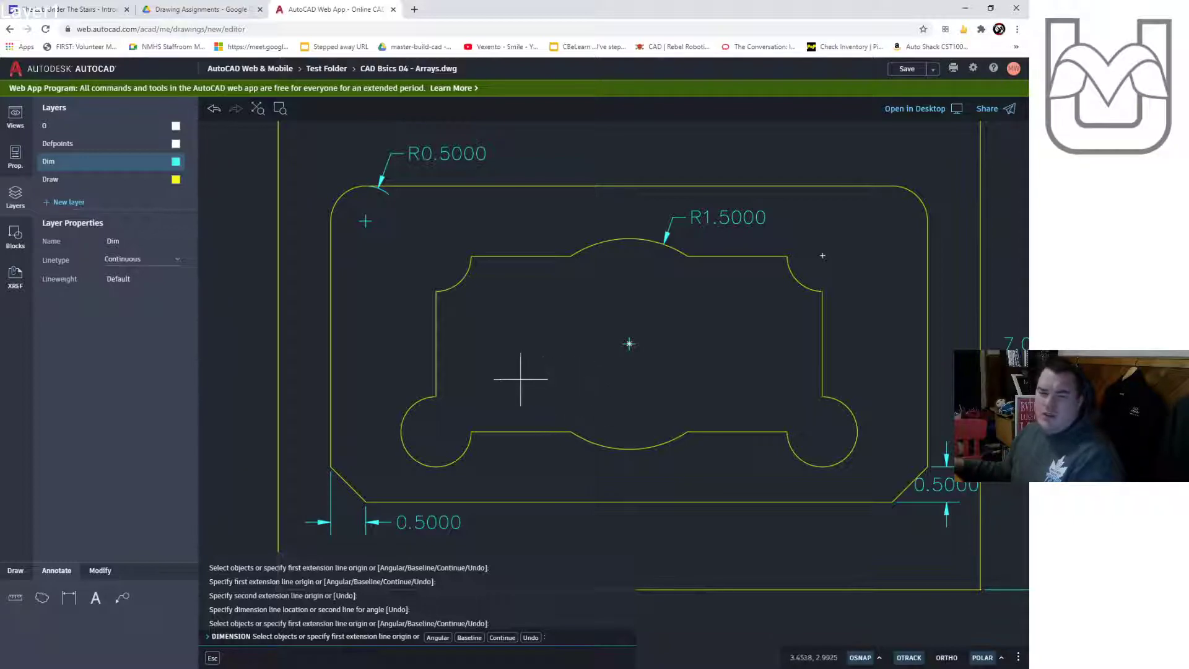
# Check the Rectangular Arrays assignment PDF for the small squares' offsets, and make Draw the current layer
pyautogui.hotkey('alt', 'Tab')
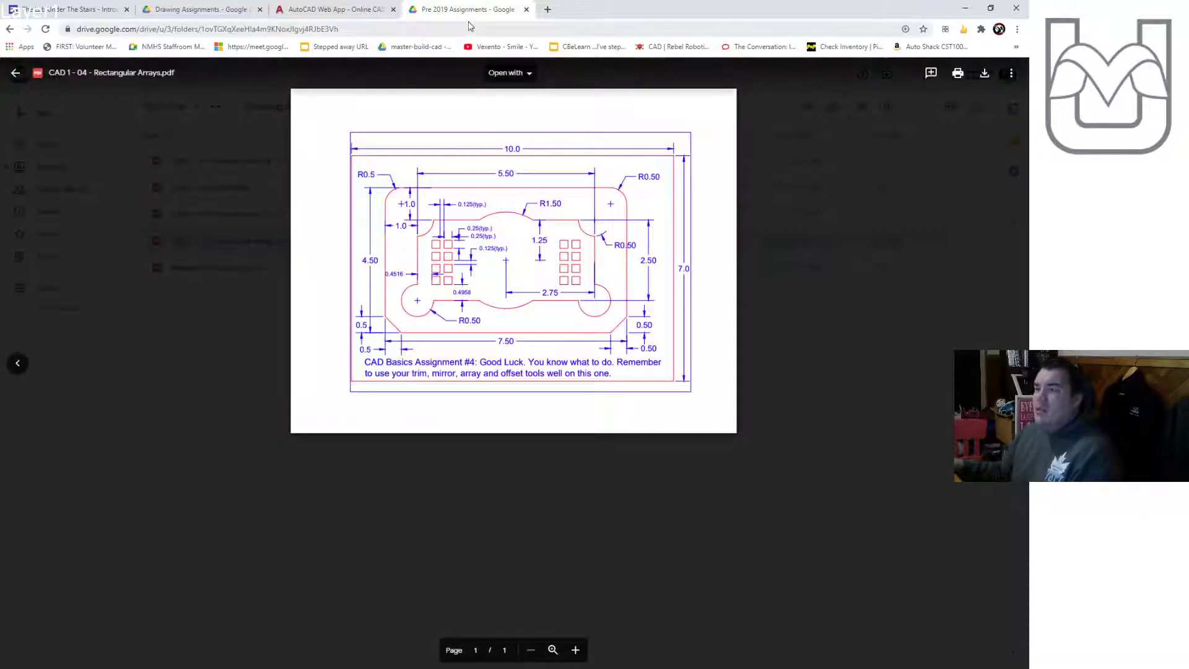
pyautogui.hotkey('ctrl', 'w')
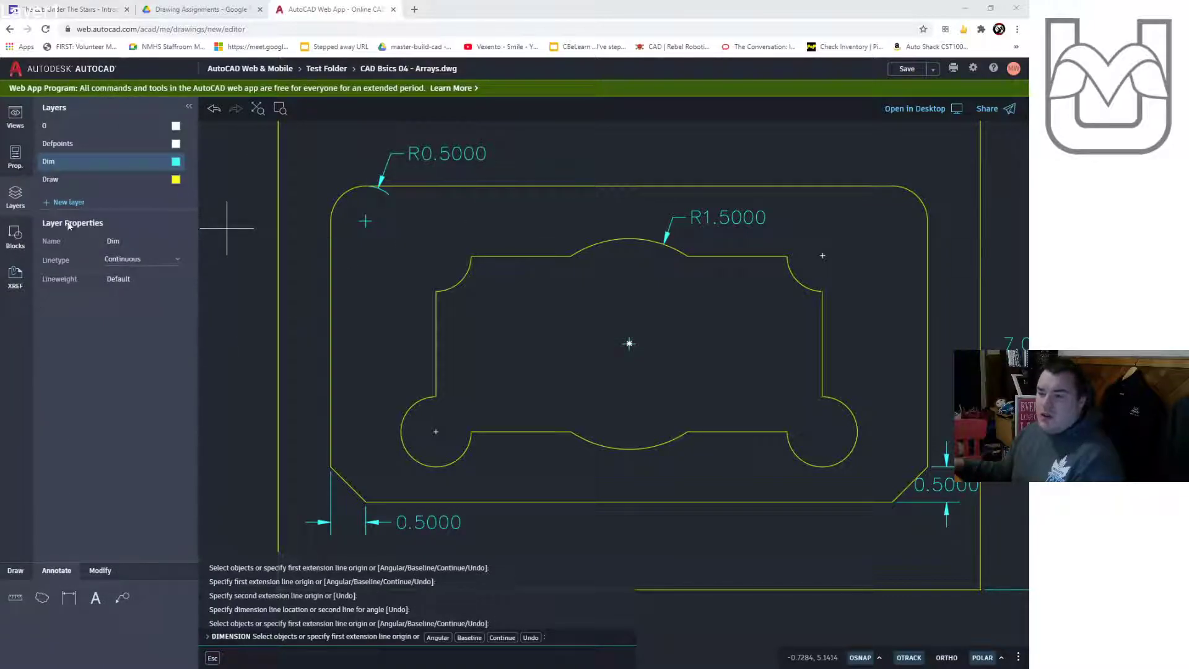
pyautogui.click(107, 180)
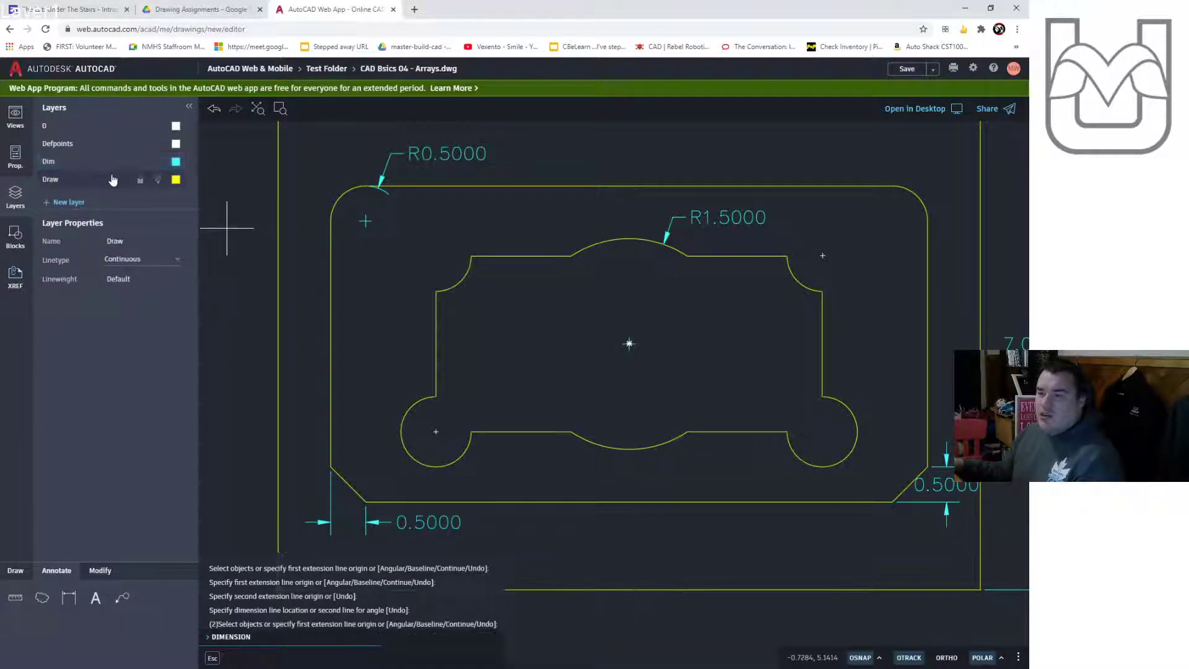
# Draw a 0.4516 horizontal guide line rightward from the lower end of the cutout's left edge
pyautogui.click(15, 571)
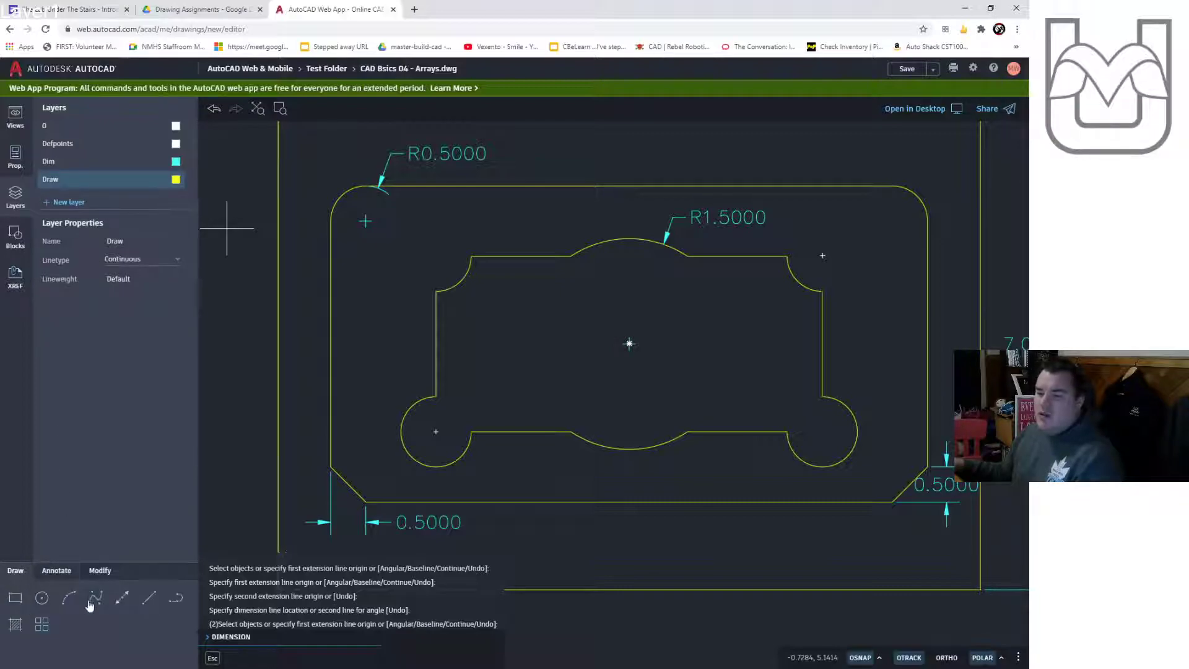
pyautogui.click(151, 600)
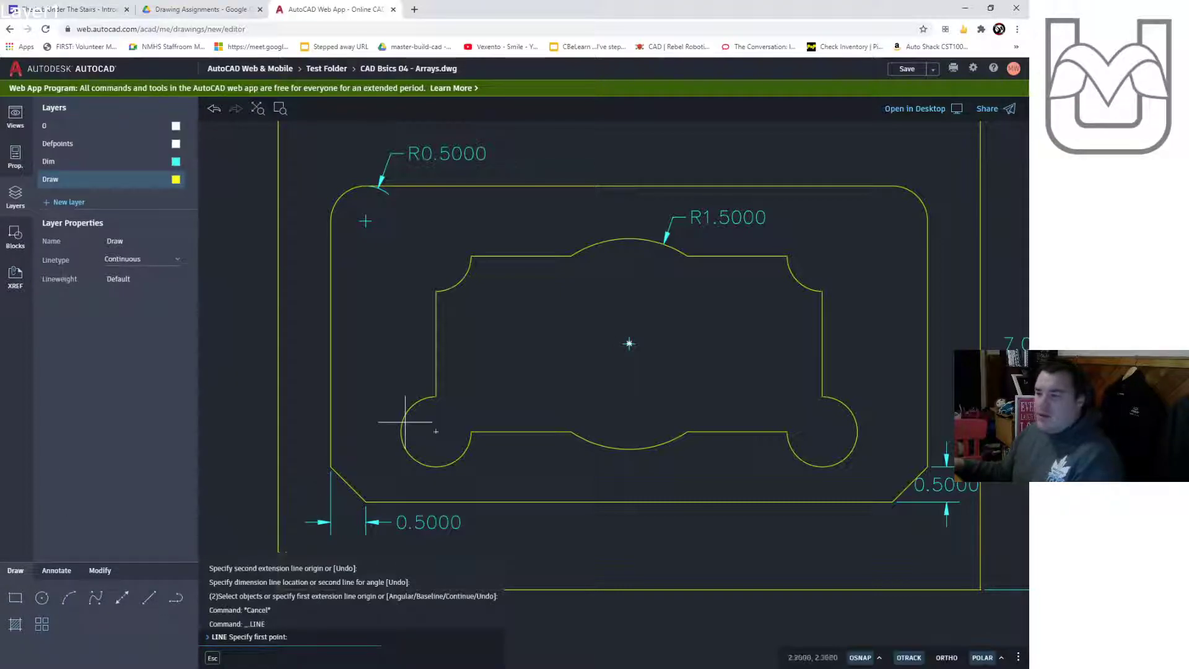
pyautogui.click(435, 396)
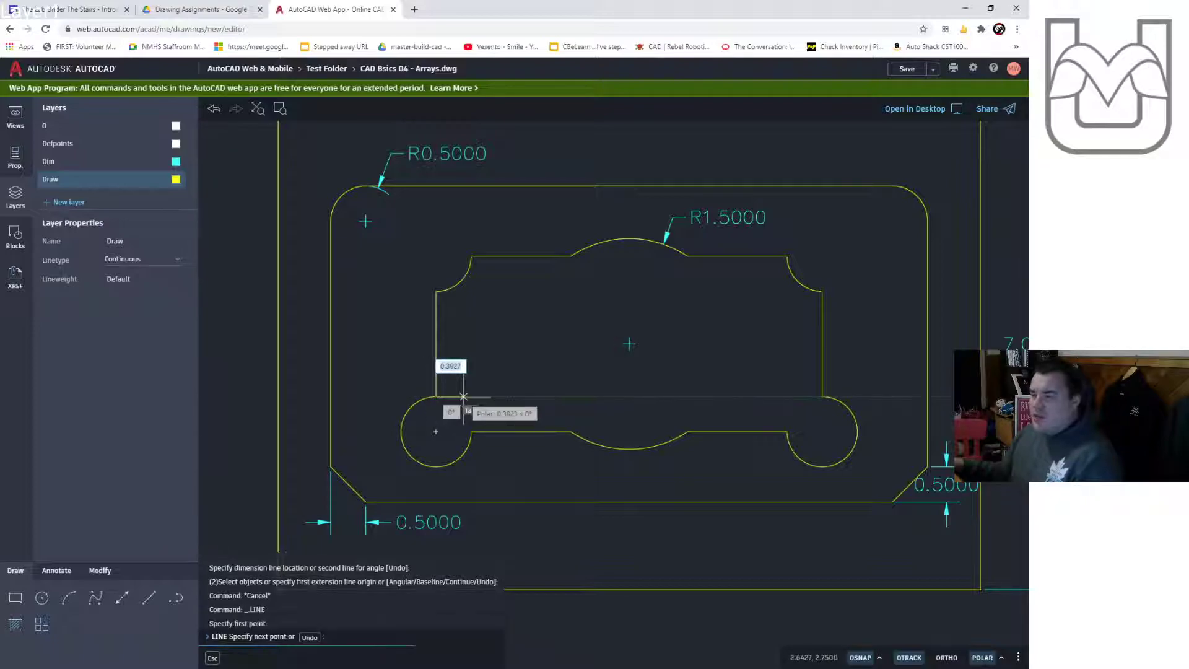
pyautogui.write('0.4516')
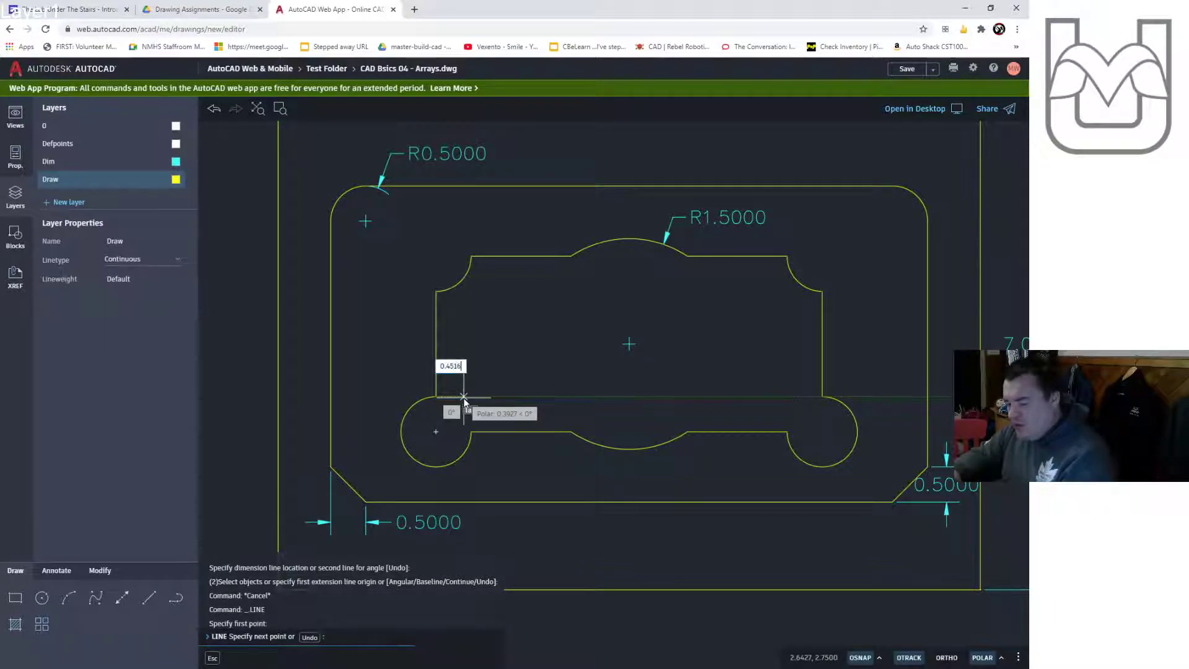
pyautogui.press('Return')
pyautogui.press('Escape')
pyautogui.press('Escape')
# Draw a 0.4968 vertical guide line upward from the left end of the cutout's bottom edge
pyautogui.press('Return')
pyautogui.click(471, 432)
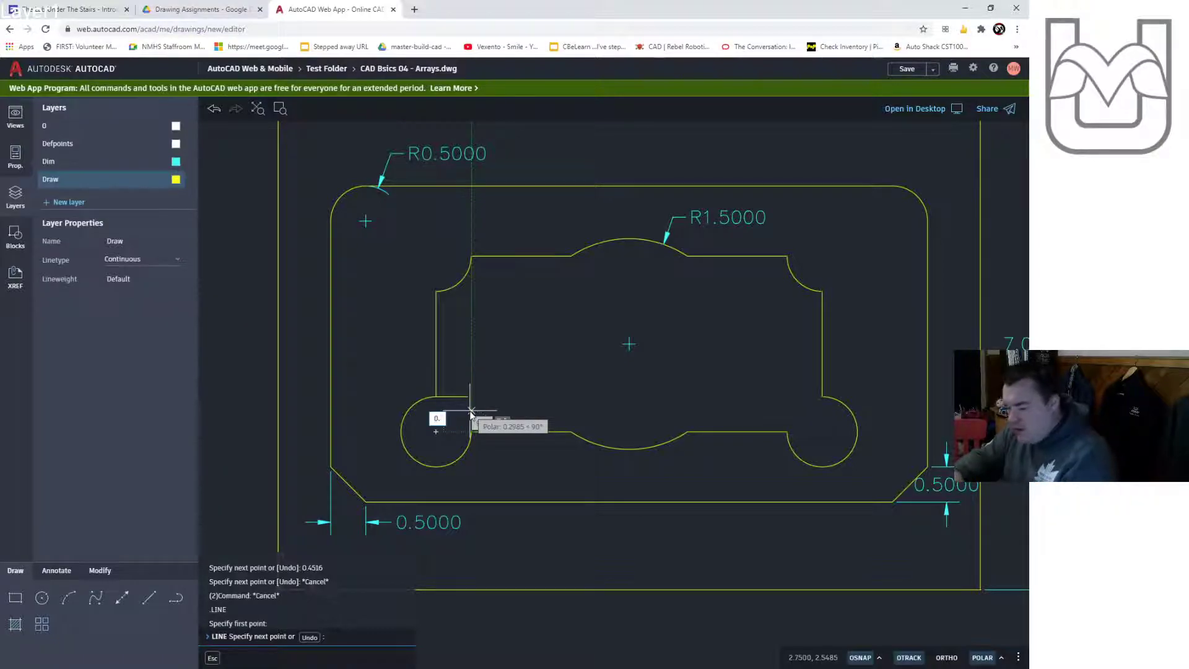
pyautogui.write('8')
pyautogui.press('Return')
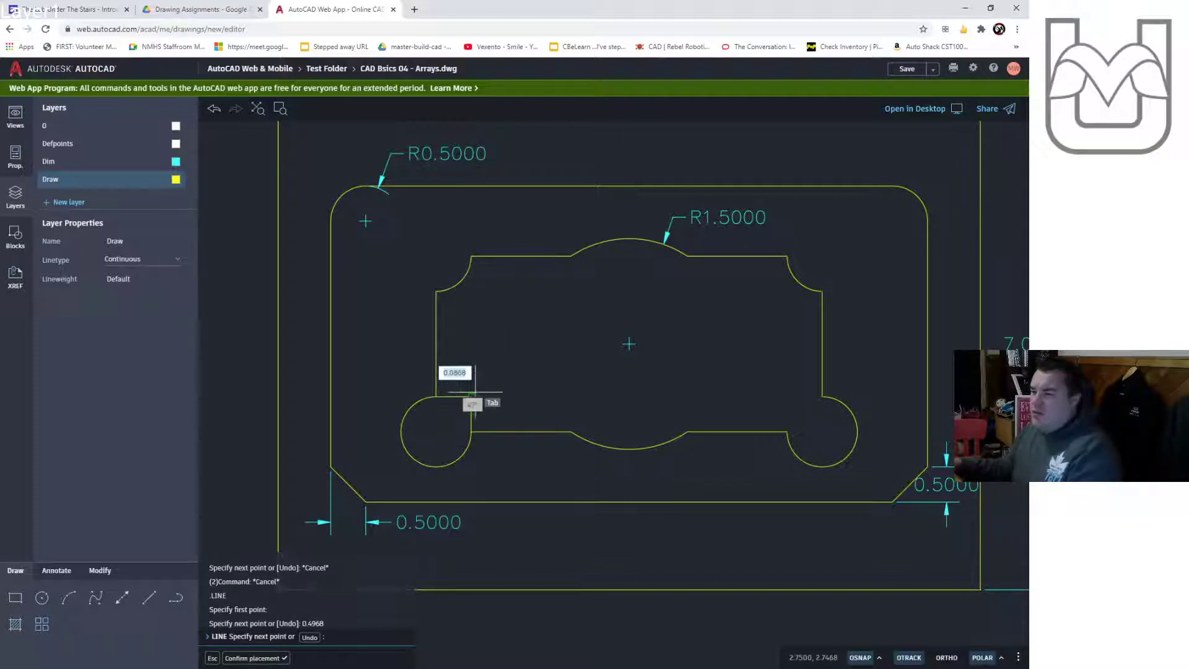
pyautogui.scroll(5, 475, 394)
pyautogui.press('Escape')
pyautogui.press('Escape')
pyautogui.press('Escape')
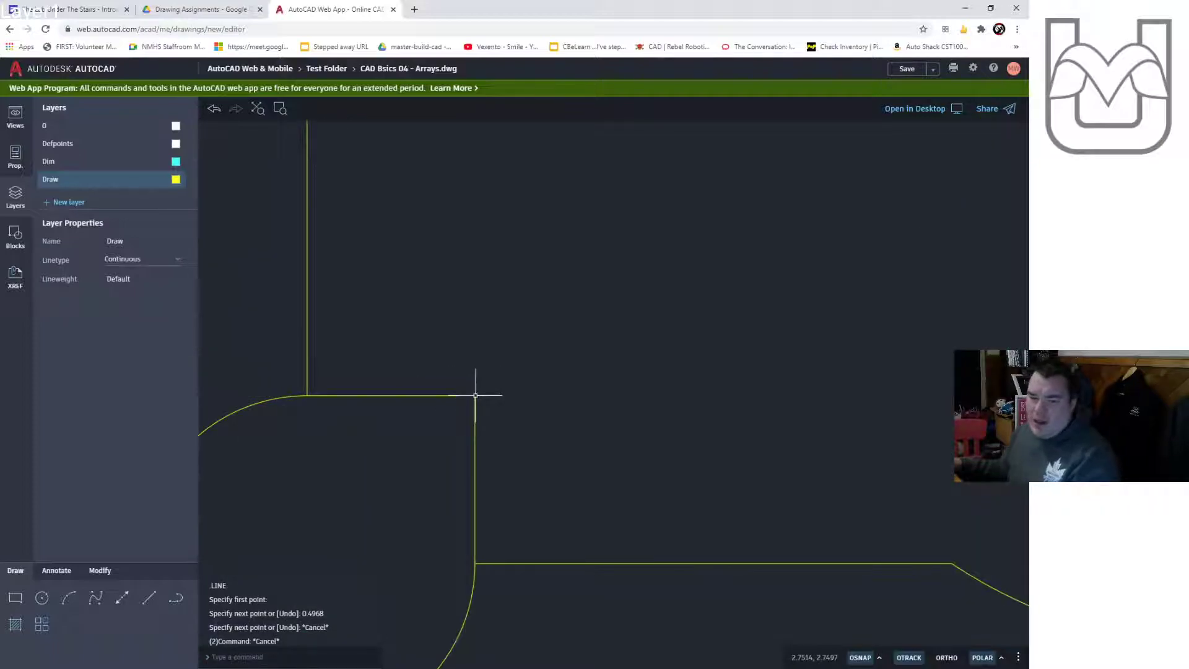
# Draw a 0.25 by 0.25 square whose lower-left corner aligns with the horizontal guide's right end and the vertical guide's top end
pyautogui.scroll(5, 480, 396)
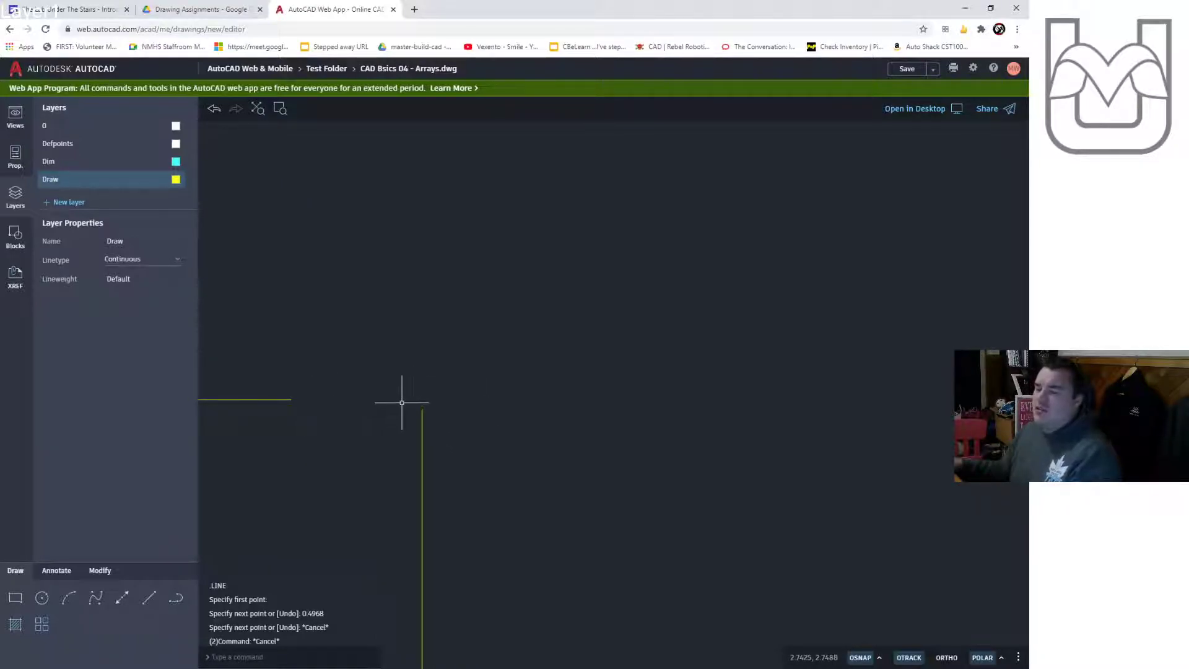
pyautogui.scroll(-4, 406, 381)
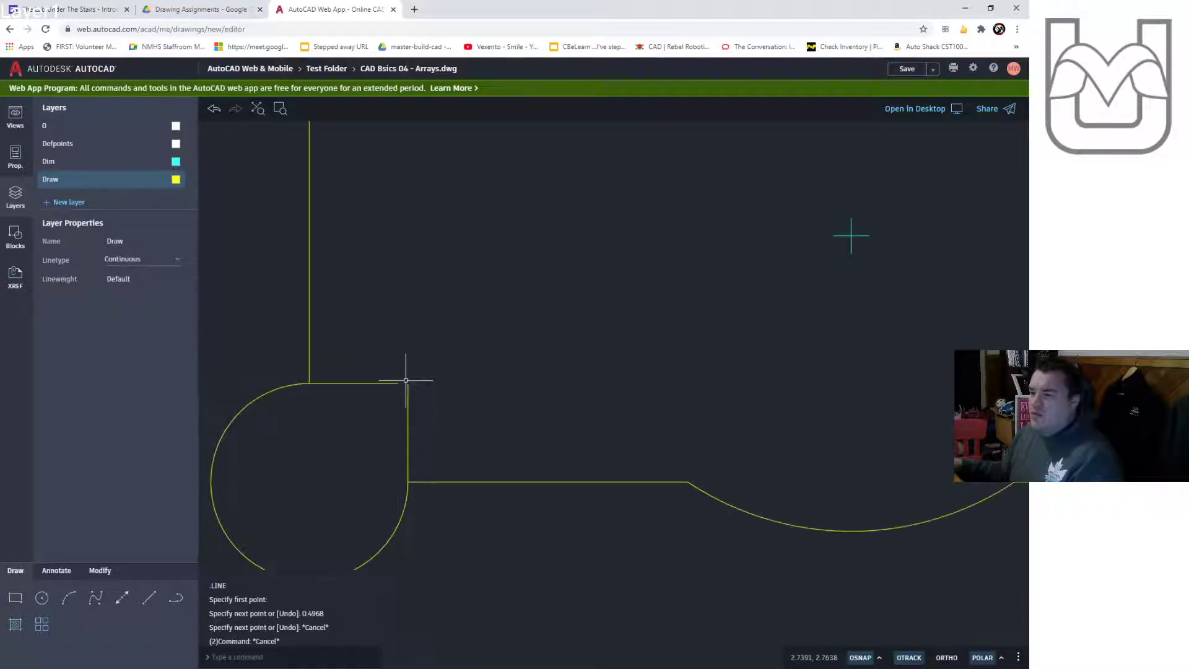
pyautogui.scroll(4, 331, 378)
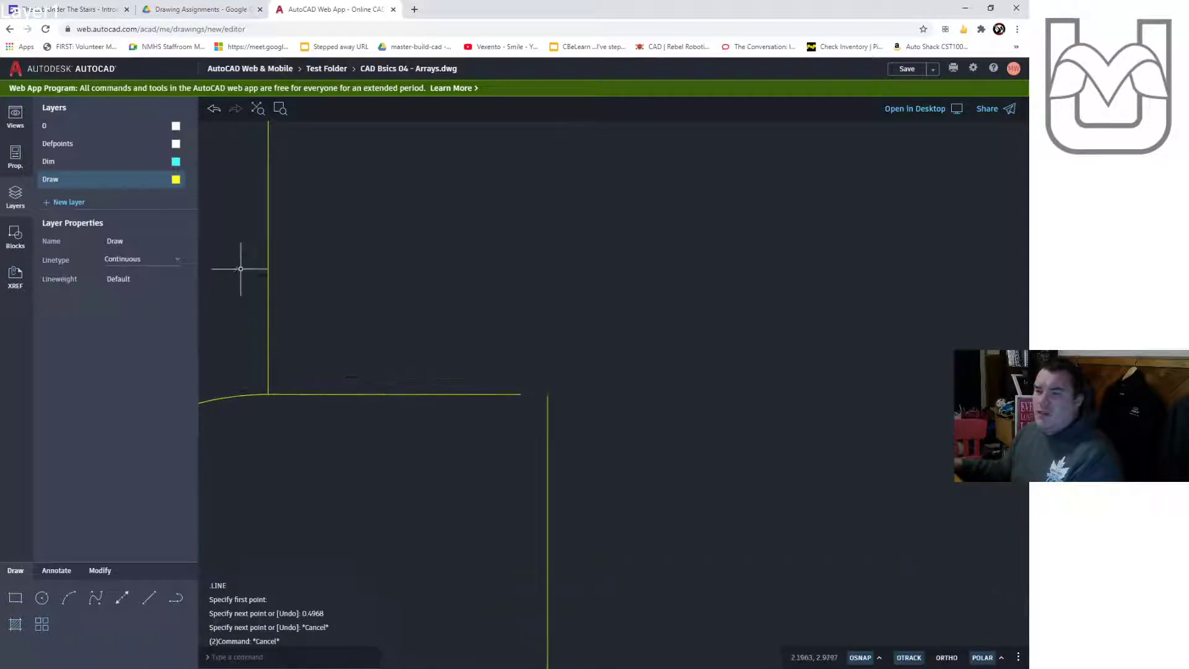
pyautogui.click(15, 598)
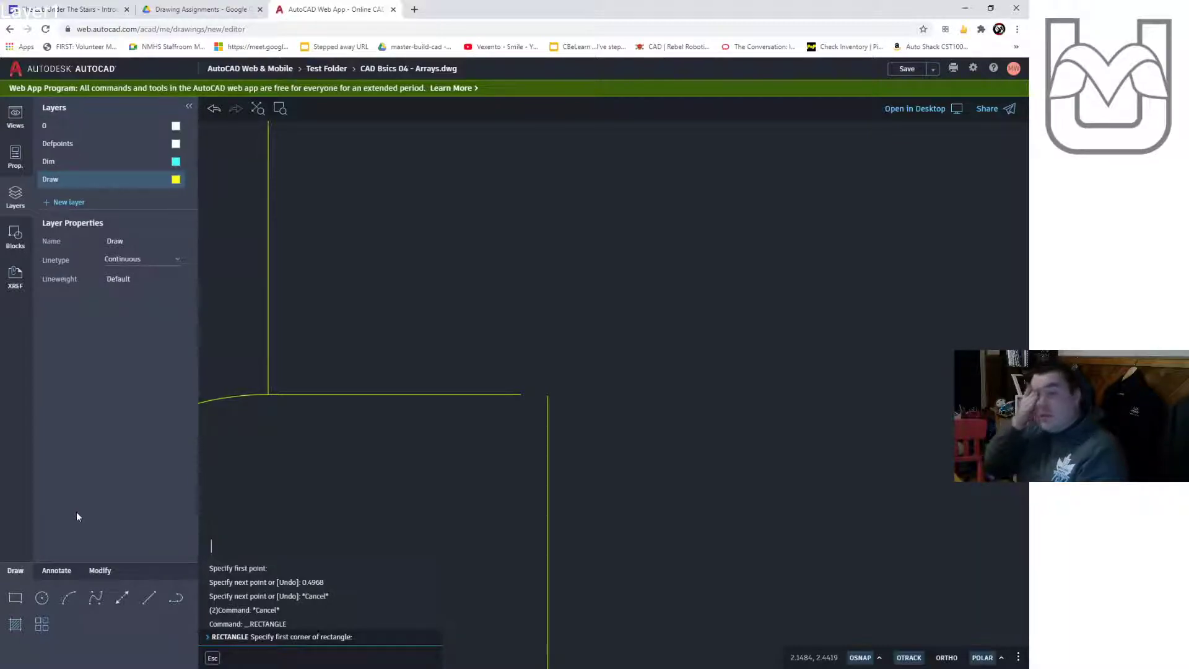
pyautogui.scroll(3, 523, 399)
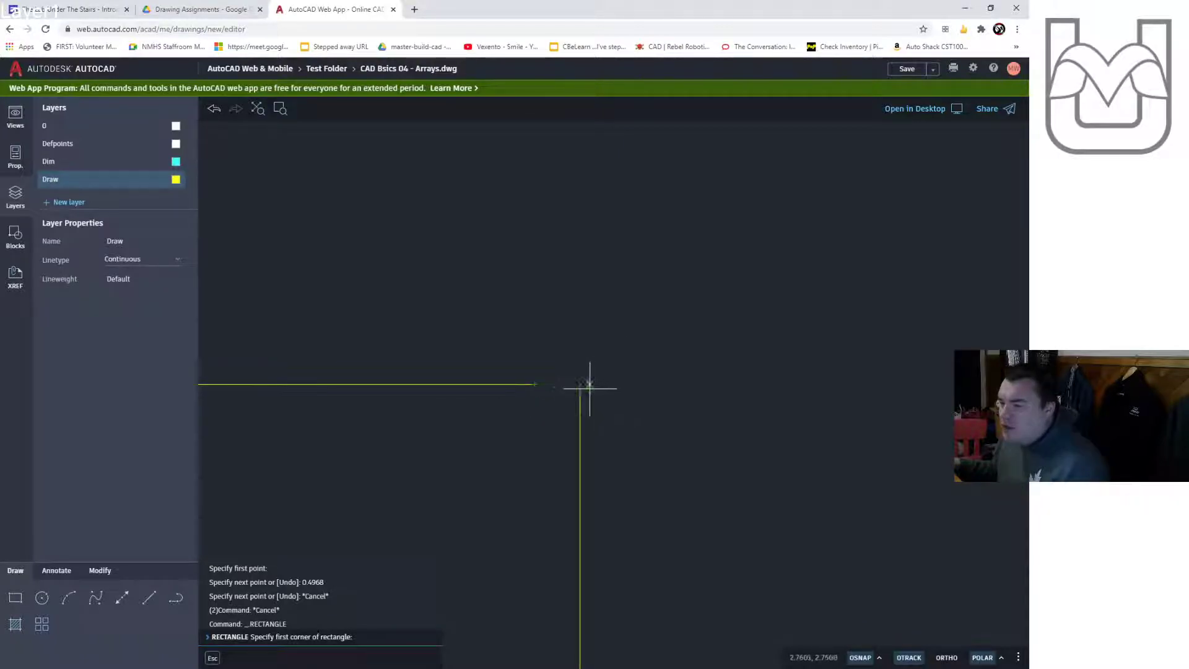
pyautogui.scroll(5, 550, 387)
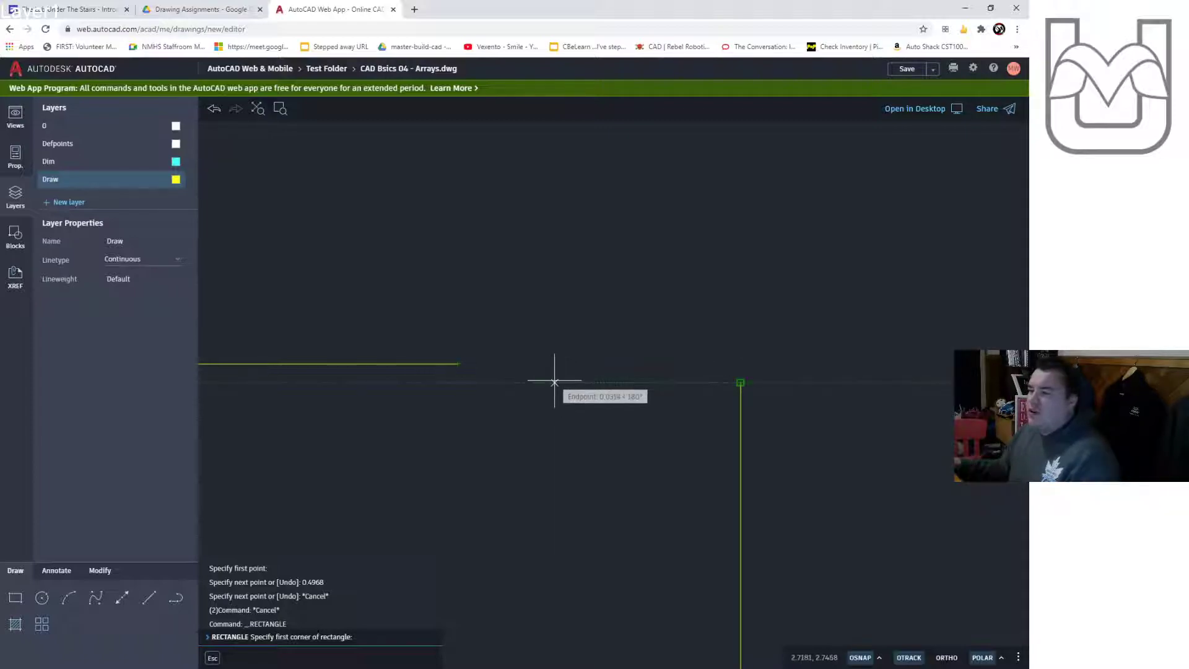
pyautogui.click(458, 383)
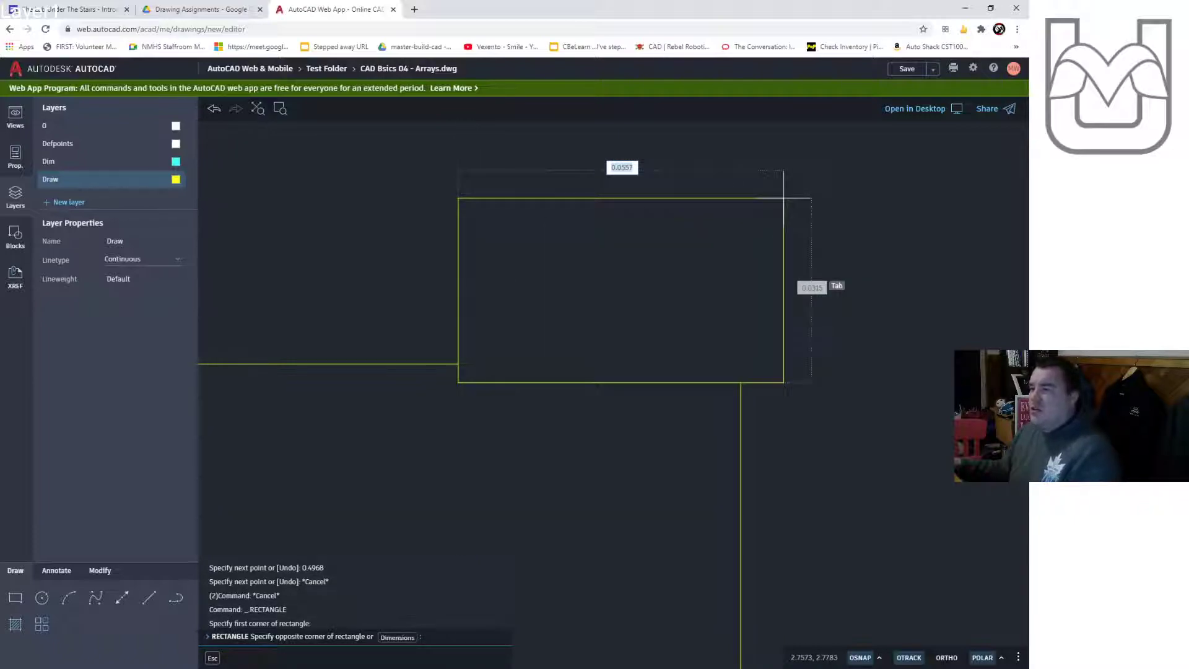
pyautogui.write('.25')
pyautogui.press('Tab')
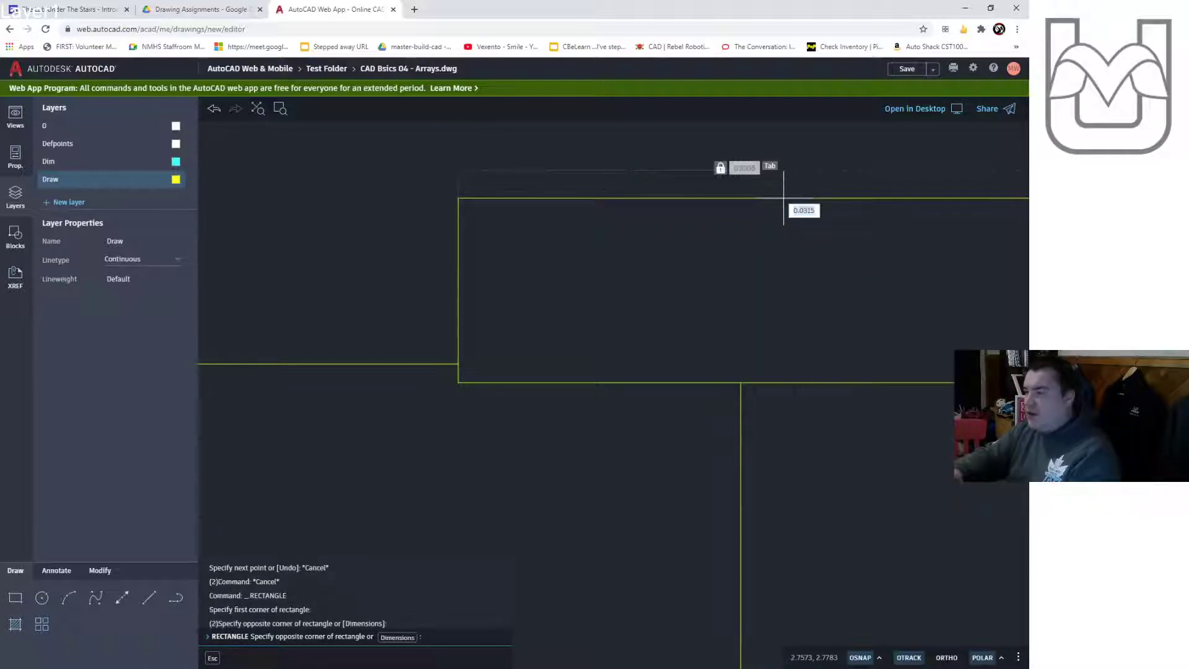
pyautogui.press('Return')
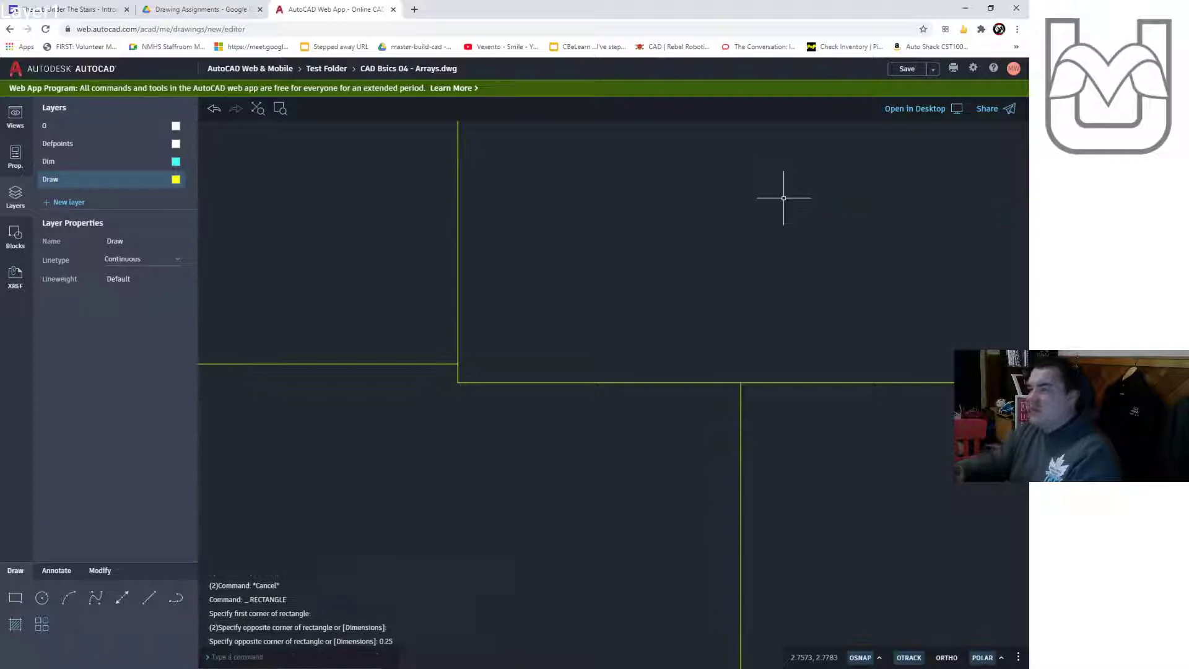
# Delete the horizontal and vertical guide lines near the small square
pyautogui.scroll(-5, 798, 200)
pyautogui.scroll(-2, 873, 353)
pyautogui.moveTo(873, 353); pyautogui.dragTo(685, 395, button='middle')
pyautogui.scroll(1, 705, 397)
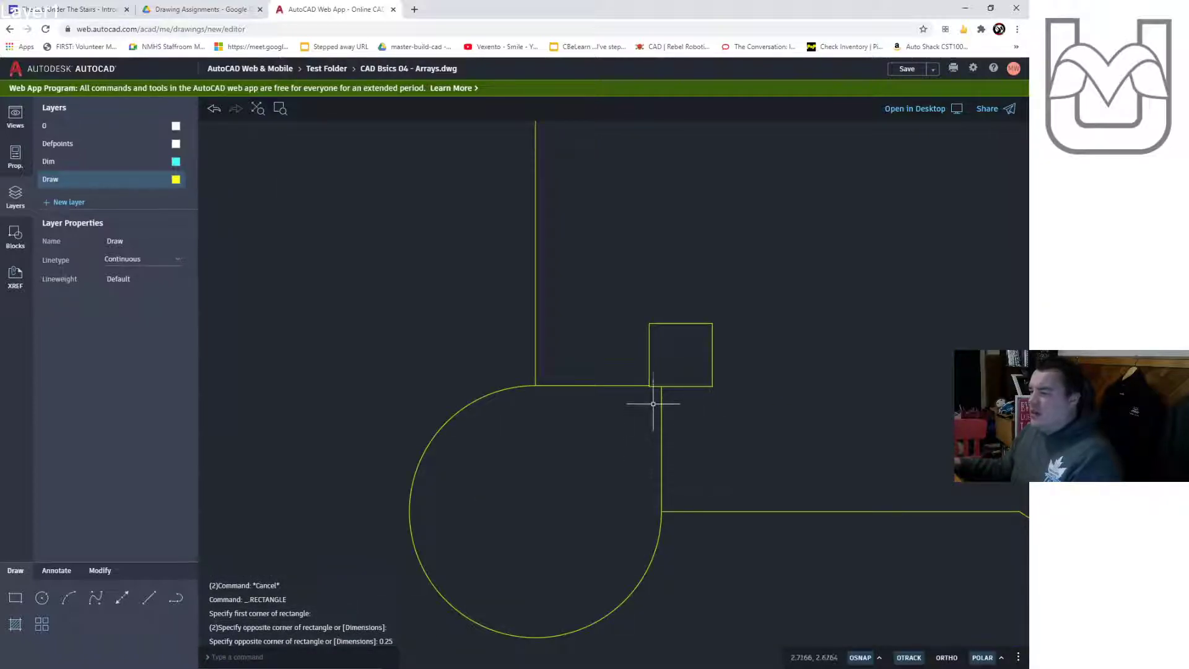
pyautogui.click(621, 364)
pyautogui.click(597, 419)
pyautogui.press('Delete')
pyautogui.click(737, 425)
pyautogui.click(627, 448)
pyautogui.press('Delete')
# Make the Dim layer current and dimension the horizontal distance from the cutout's left edge to the small square's left side
pyautogui.click(68, 162)
pyautogui.click(58, 571)
pyautogui.click(68, 597)
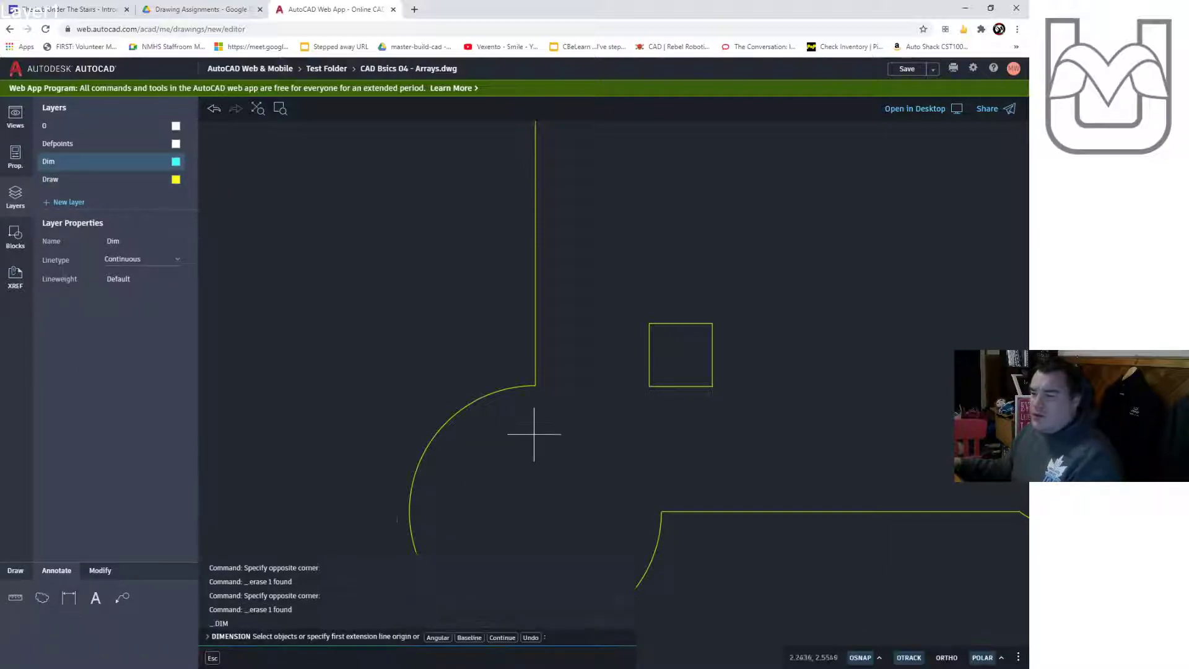
pyautogui.click(536, 385)
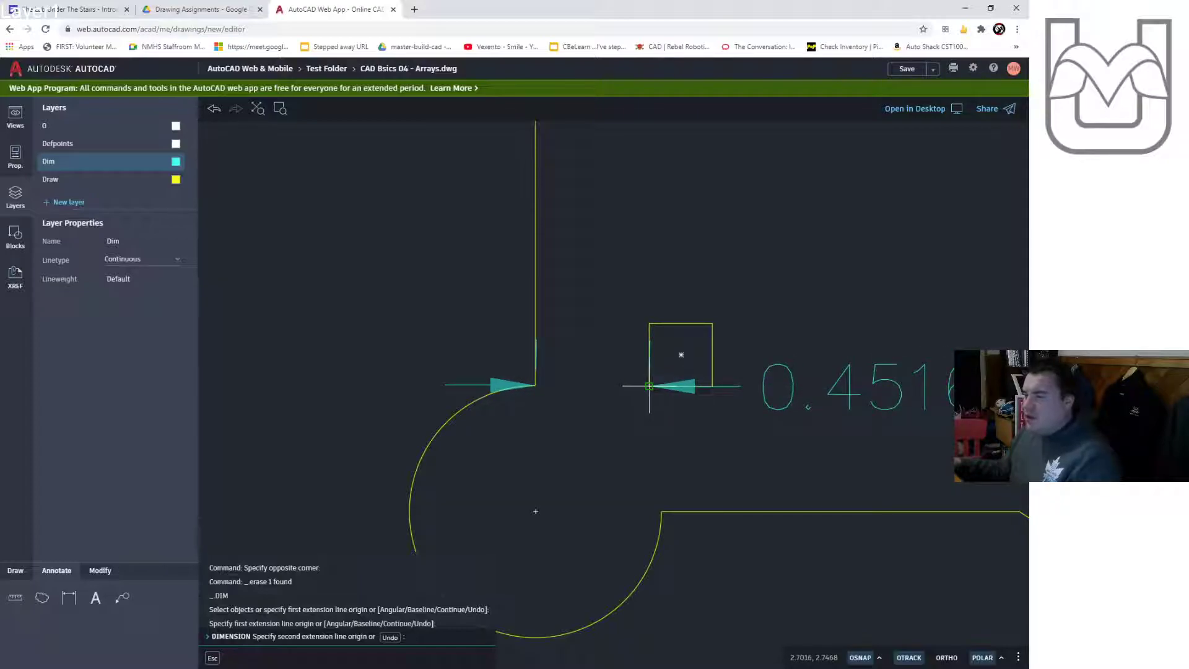
pyautogui.scroll(2, 649, 385)
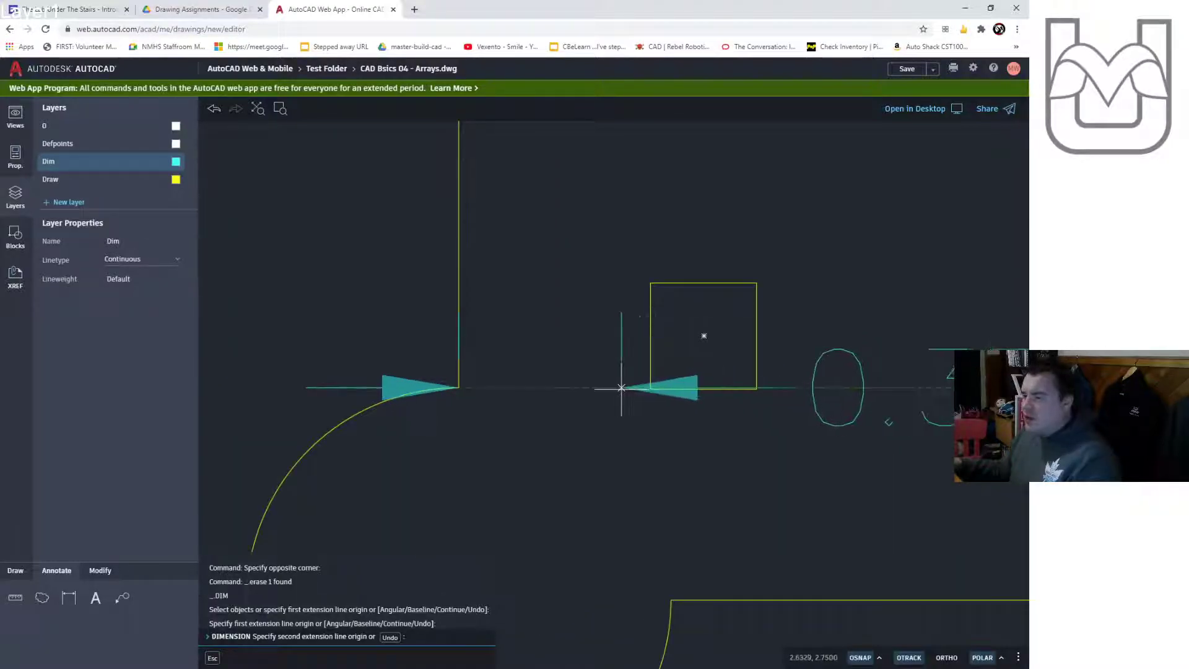
pyautogui.scroll(3, 650, 385)
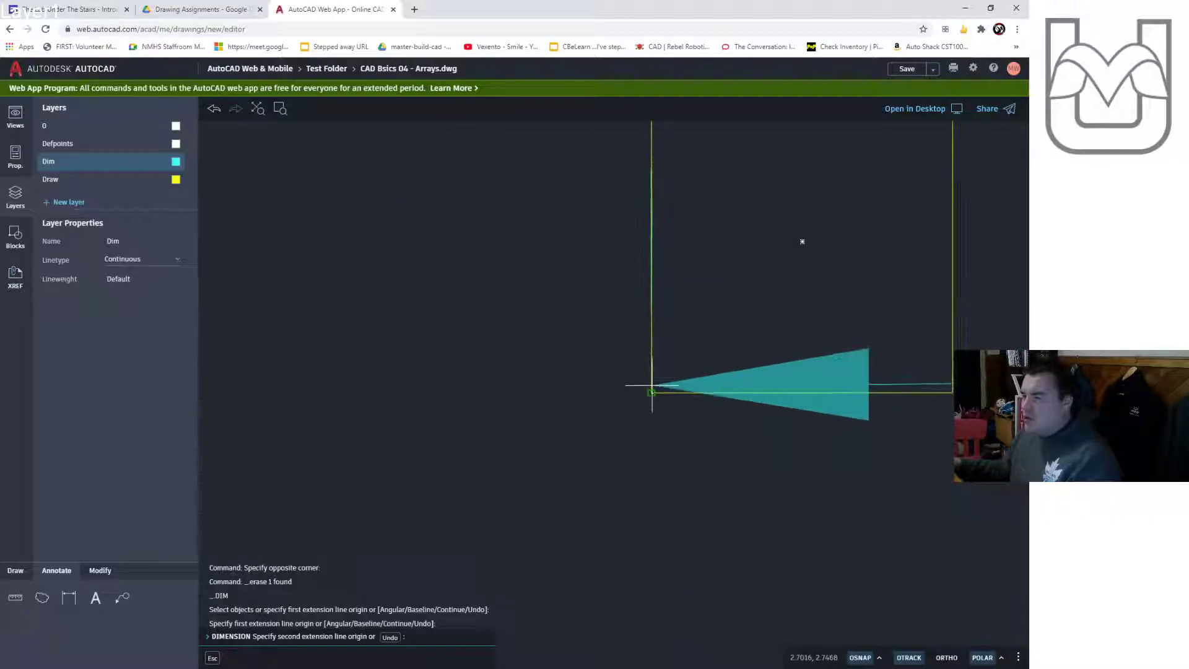
pyautogui.click(651, 389)
pyautogui.scroll(-4, 574, 424)
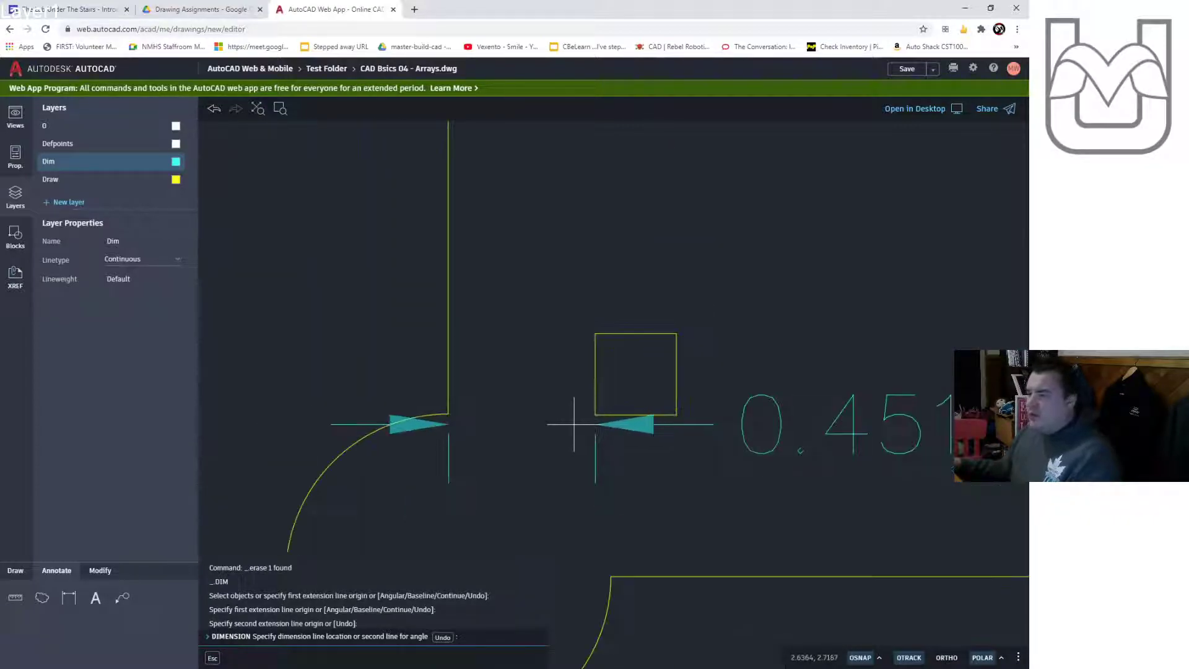
pyautogui.click(577, 255)
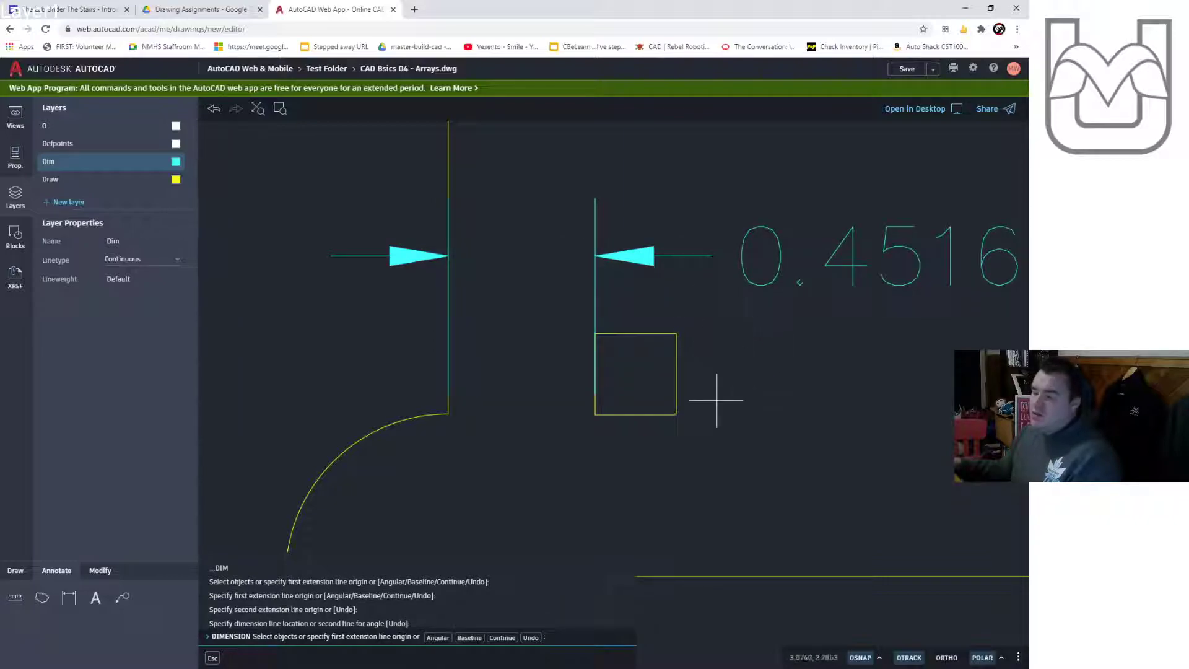
pyautogui.press('Escape')
# Dimension the vertical distance from the small square's lower-left corner to the cutout's bottom edge
pyautogui.scroll(1, 638, 414)
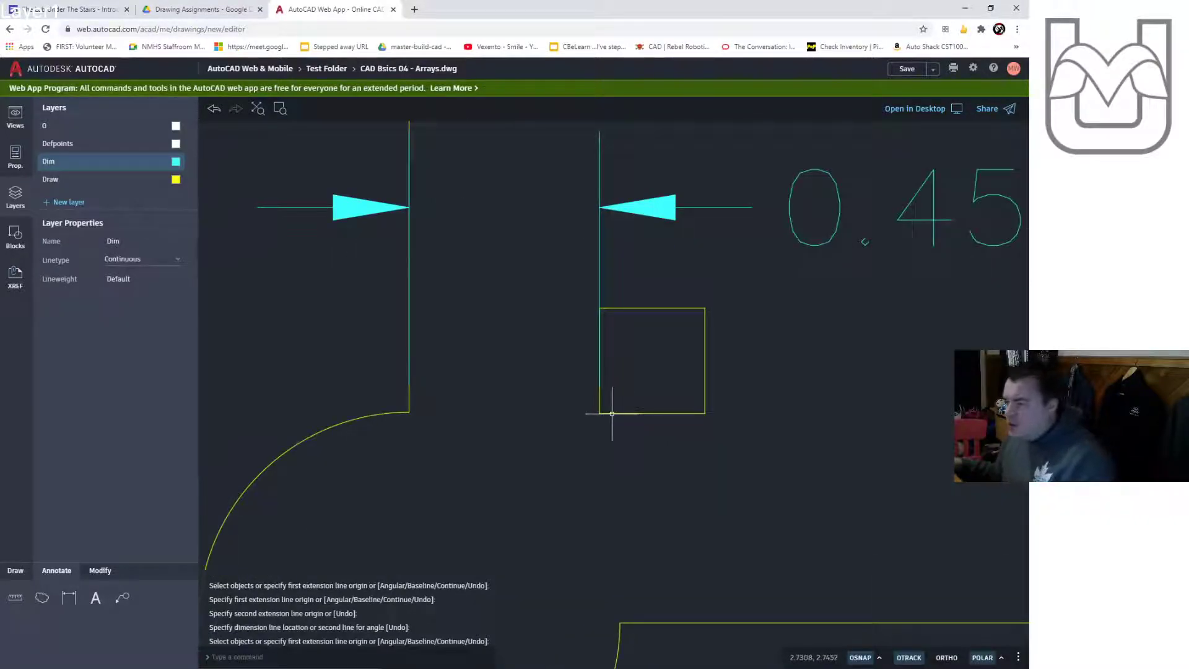
pyautogui.click(69, 598)
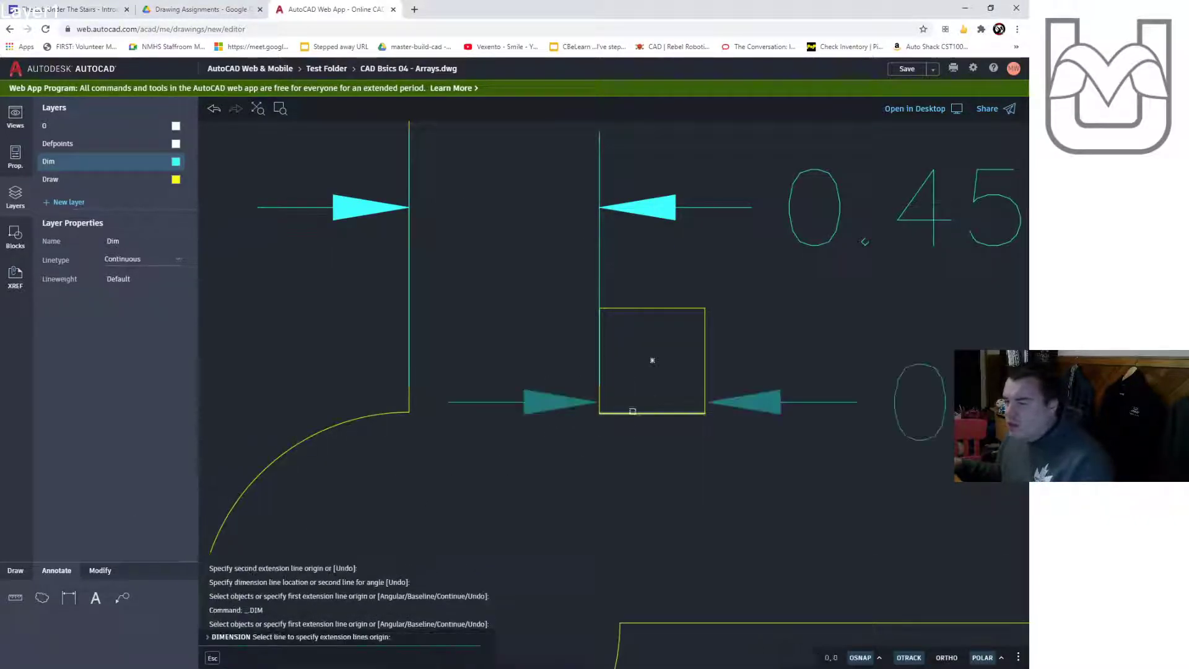
pyautogui.click(600, 413)
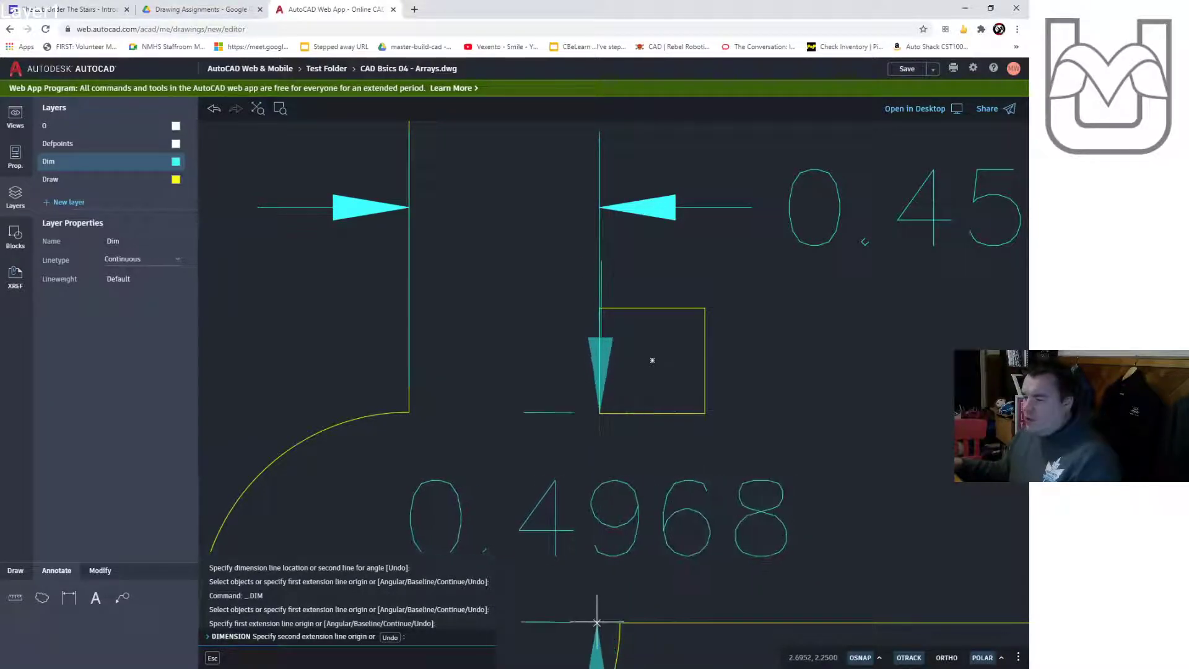
pyautogui.click(599, 623)
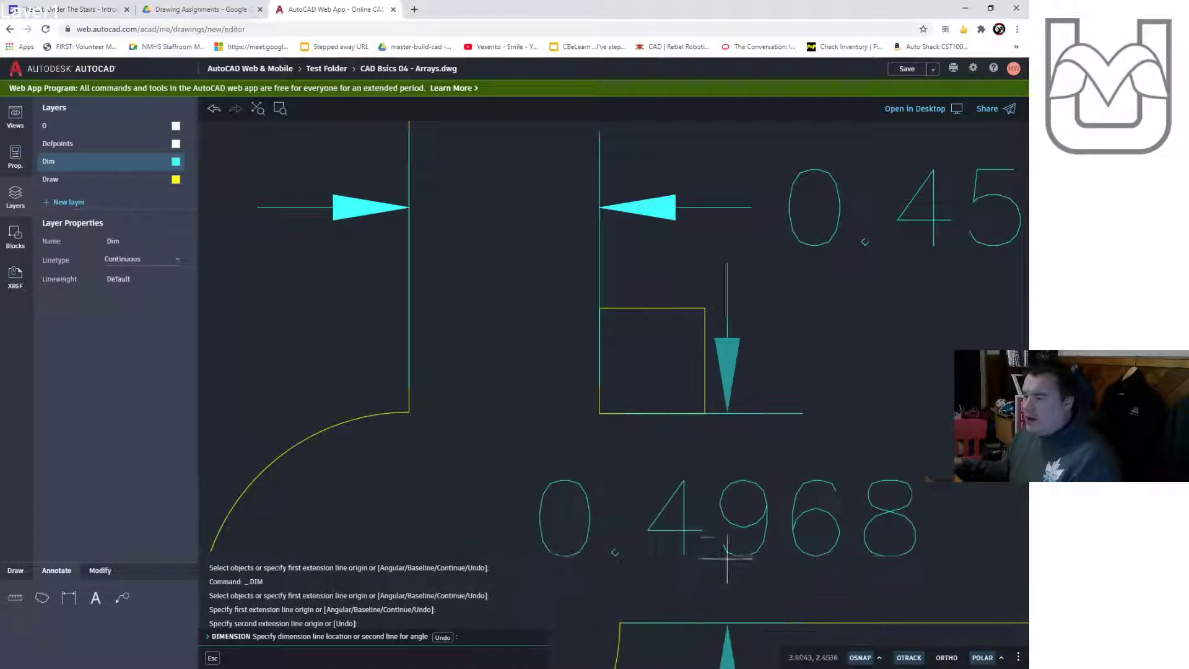
pyautogui.click(584, 589)
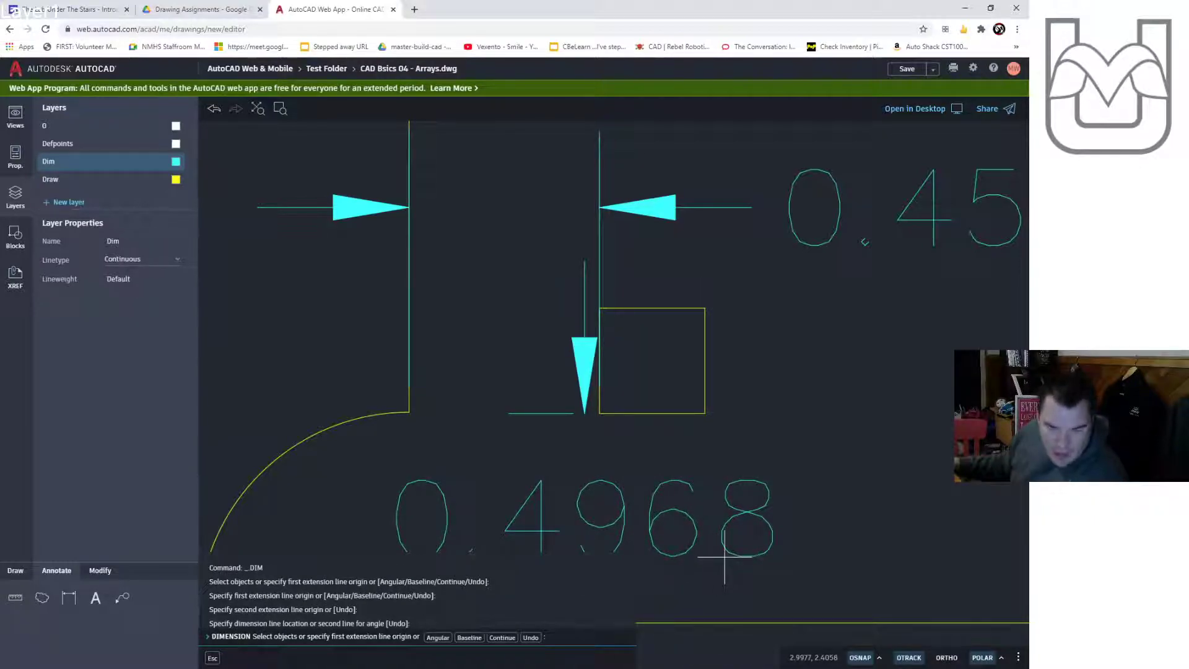
pyautogui.scroll(-1, 745, 522)
pyautogui.scroll(-1, 709, 531)
pyautogui.scroll(3, 684, 544)
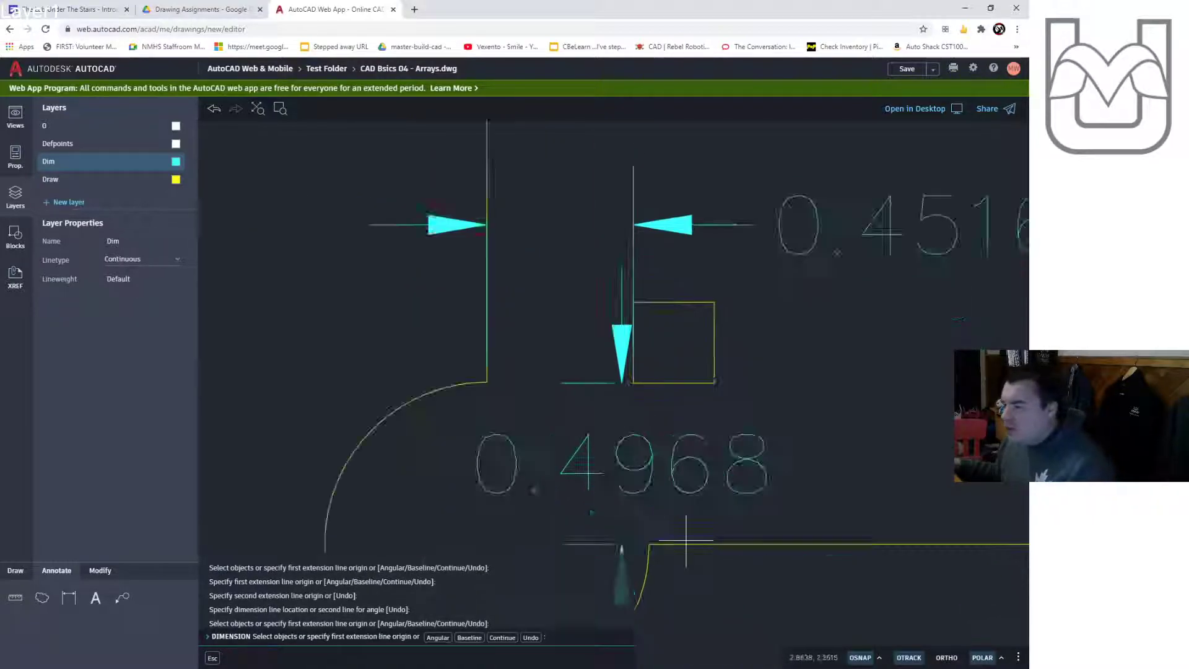
pyautogui.press('Escape')
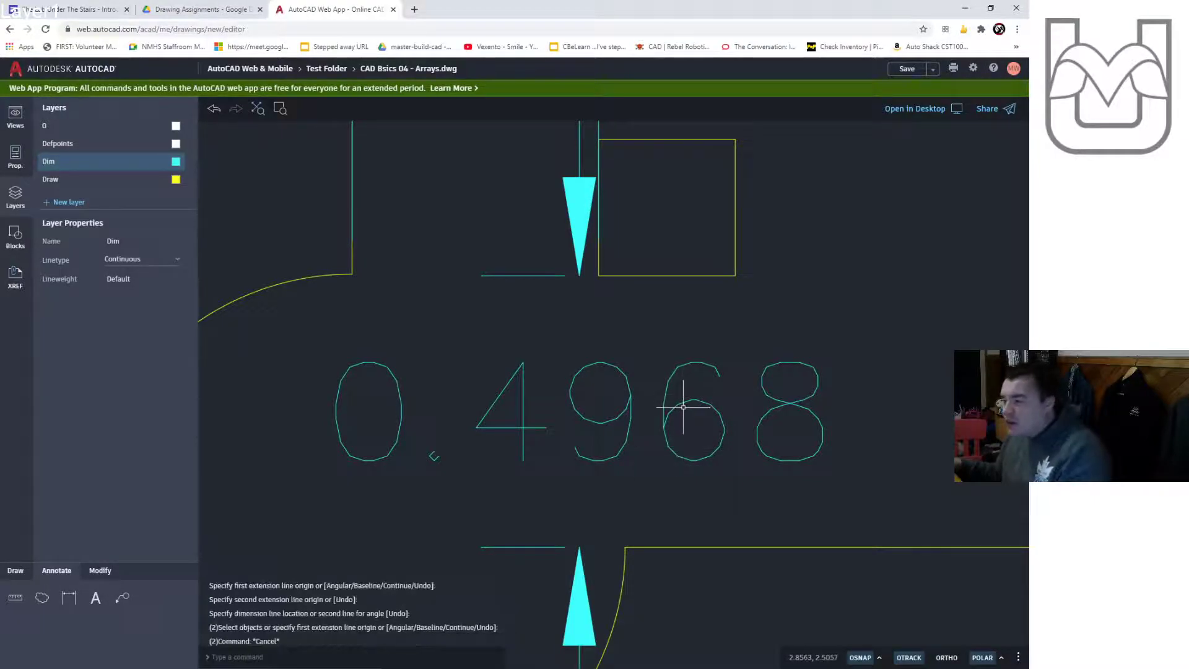
# Move the small square straight down by 0.001, using its lower-right corner as the base point
pyautogui.click(617, 266)
pyautogui.press('Escape')
pyautogui.click(643, 272)
pyautogui.click(616, 304)
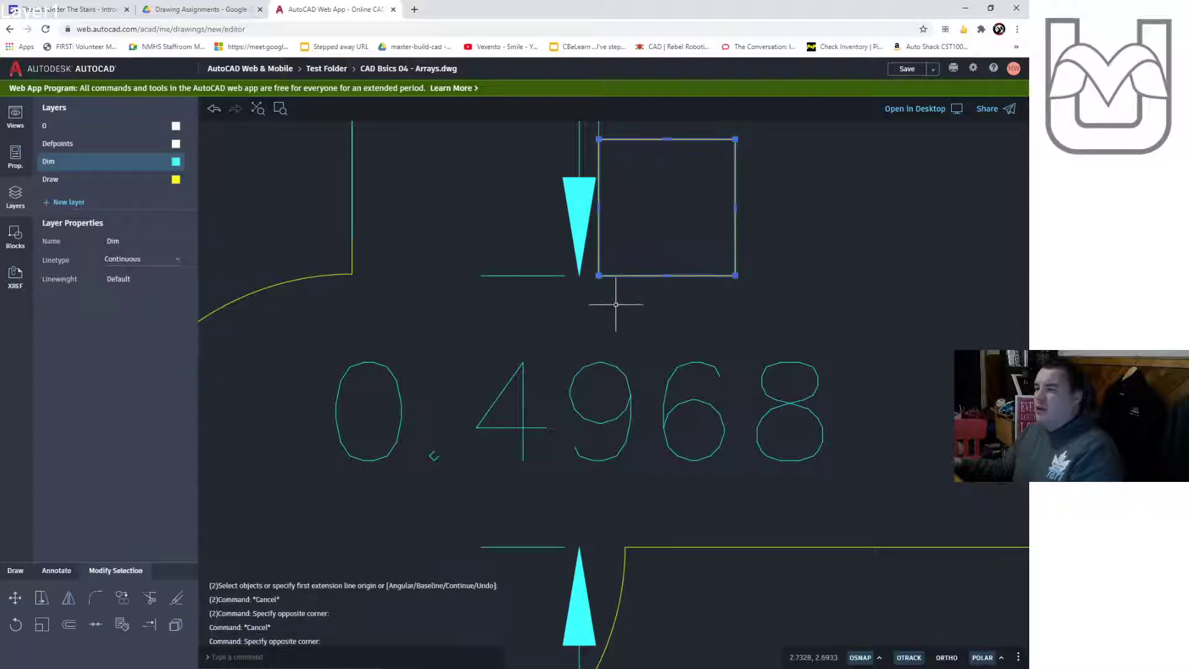
pyautogui.write('mov')
pyautogui.press('Return')
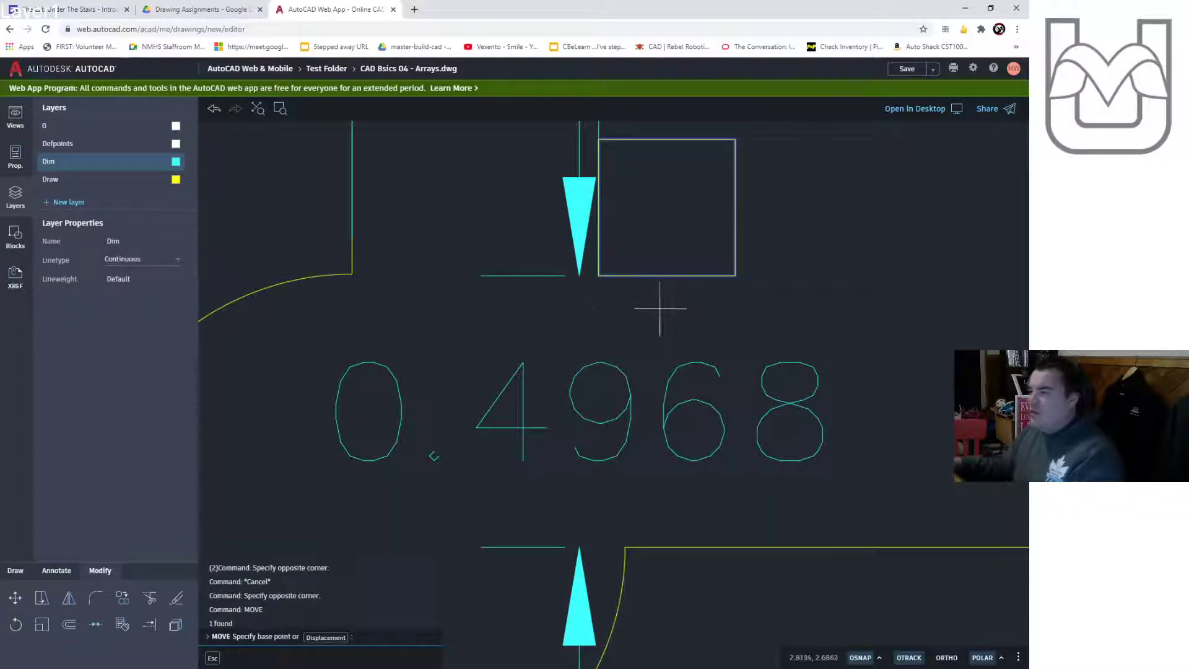
pyautogui.click(735, 275)
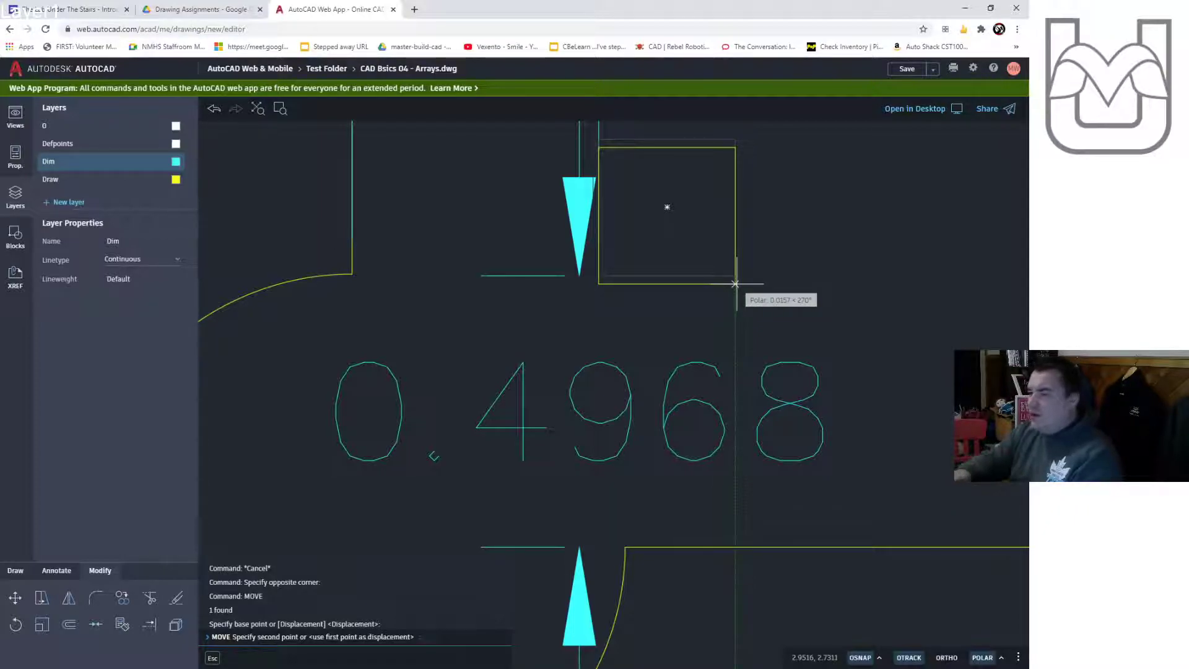
pyautogui.write('0.001')
pyautogui.press('Return')
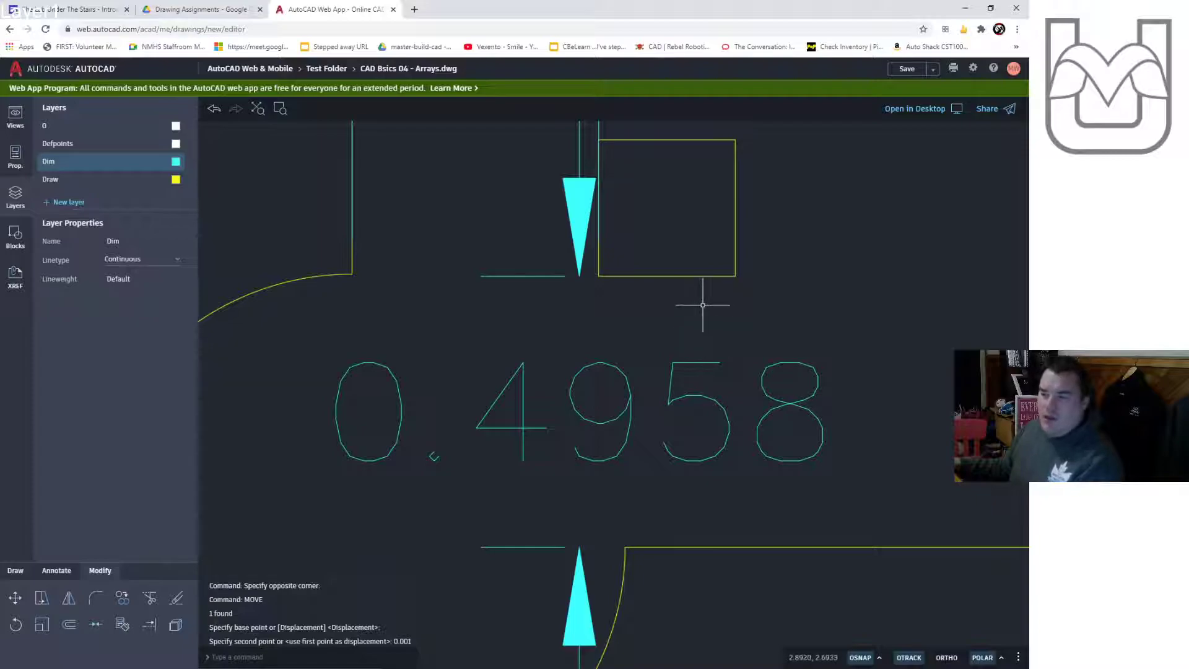
# Delete the horizontal dimension between the cutout's left edge and the small square
pyautogui.scroll(-4, 700, 300)
pyautogui.moveTo(758, 263); pyautogui.dragTo(693, 332, button='middle')
pyautogui.click(799, 260)
pyautogui.moveTo(684, 271); pyautogui.dragTo(663, 269)
pyautogui.click(660, 270)
pyautogui.press('Escape')
pyautogui.moveTo(744, 268); pyautogui.dragTo(650, 269)
pyautogui.press('Delete')
# Try a polar array of the small square about the center of the cutout's lower-left arc
pyautogui.moveTo(788, 301)
pyautogui.mouseDown(button='middle')
pyautogui.moveTo(617, 438)
pyautogui.moveTo(587, 382)
pyautogui.mouseUp(button='middle')
pyautogui.scroll(-3, 617, 438)
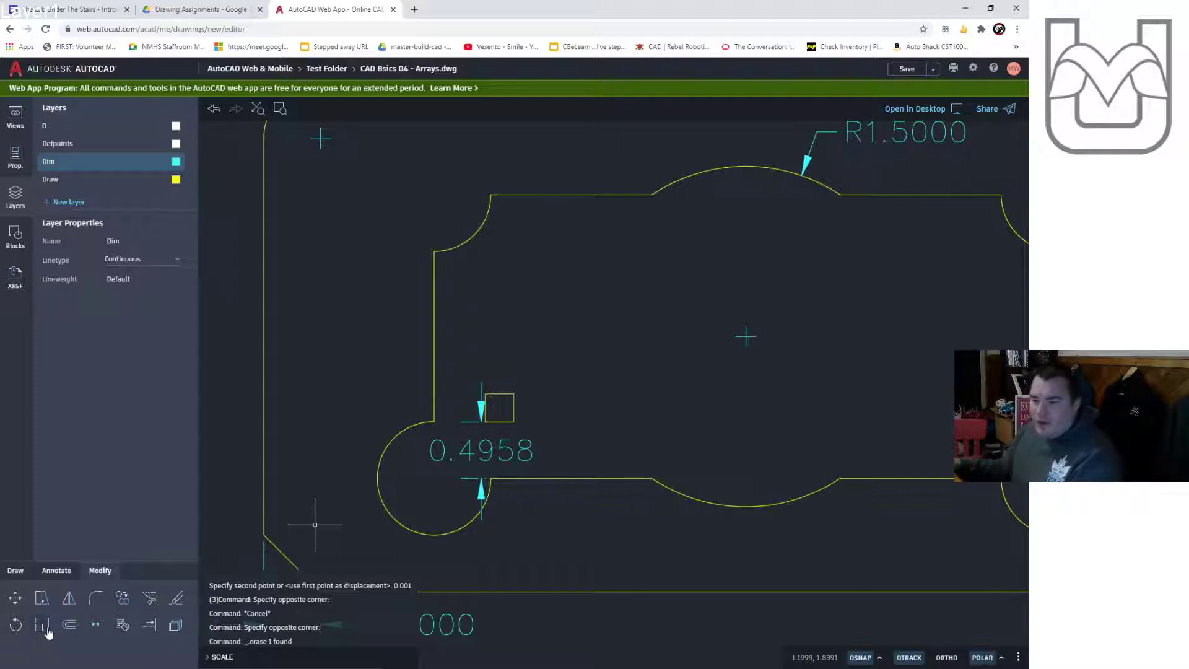
pyautogui.write('array')
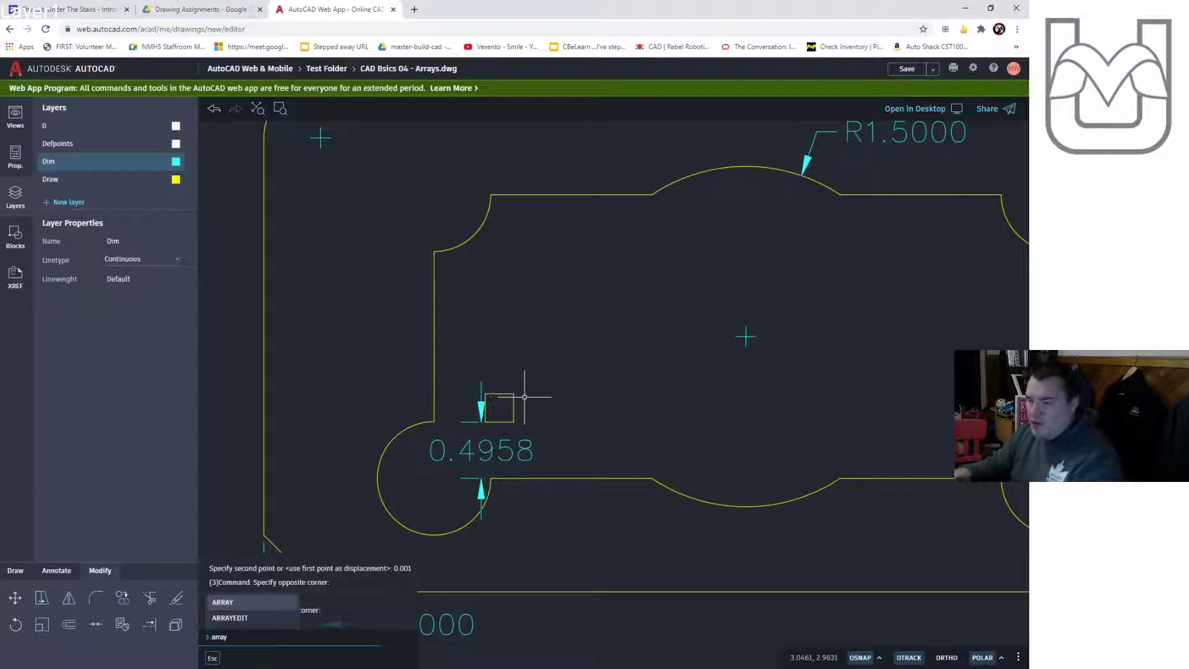
pyautogui.press('Return')
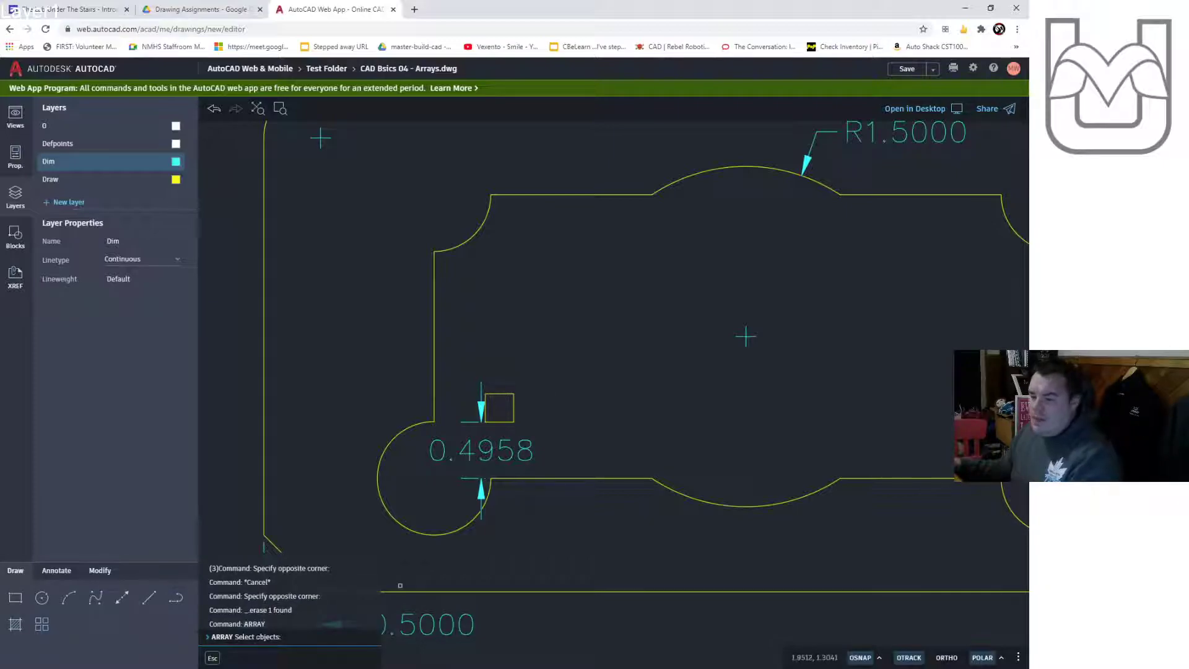
pyautogui.click(498, 393)
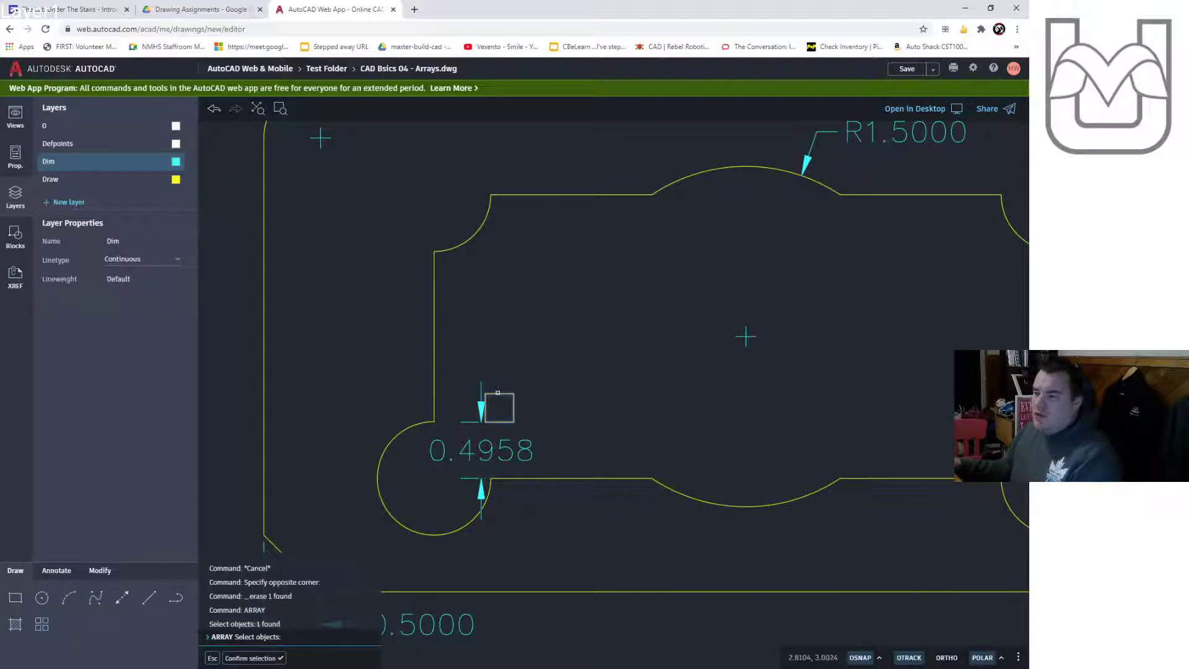
pyautogui.press('Return')
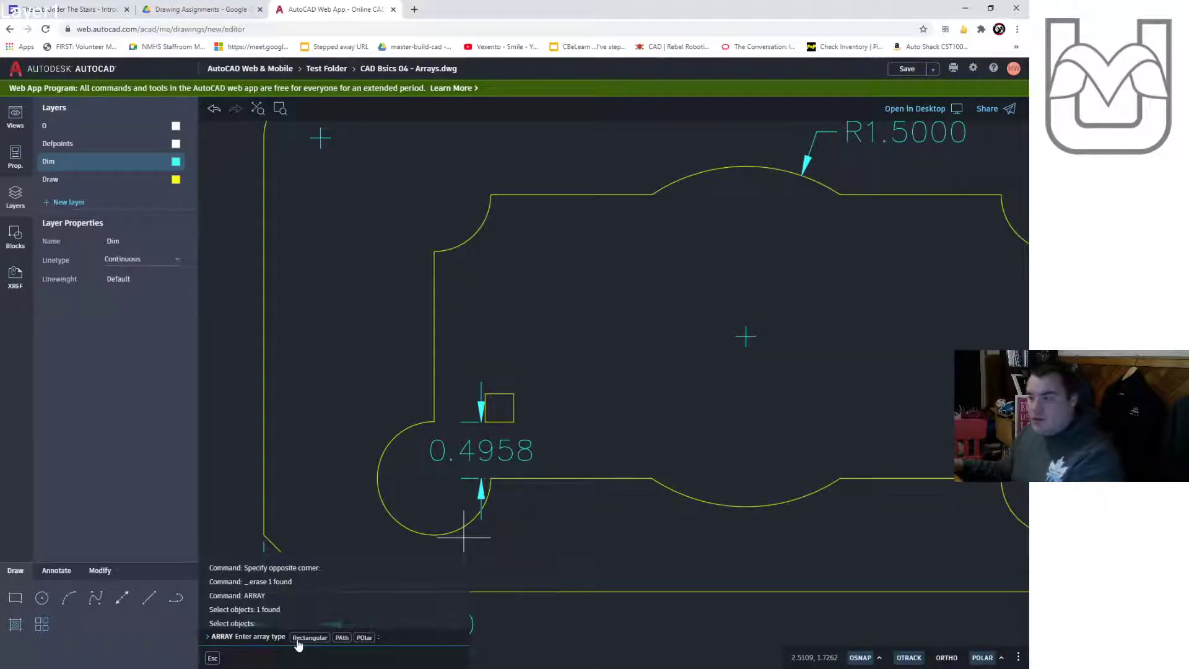
pyautogui.click(363, 638)
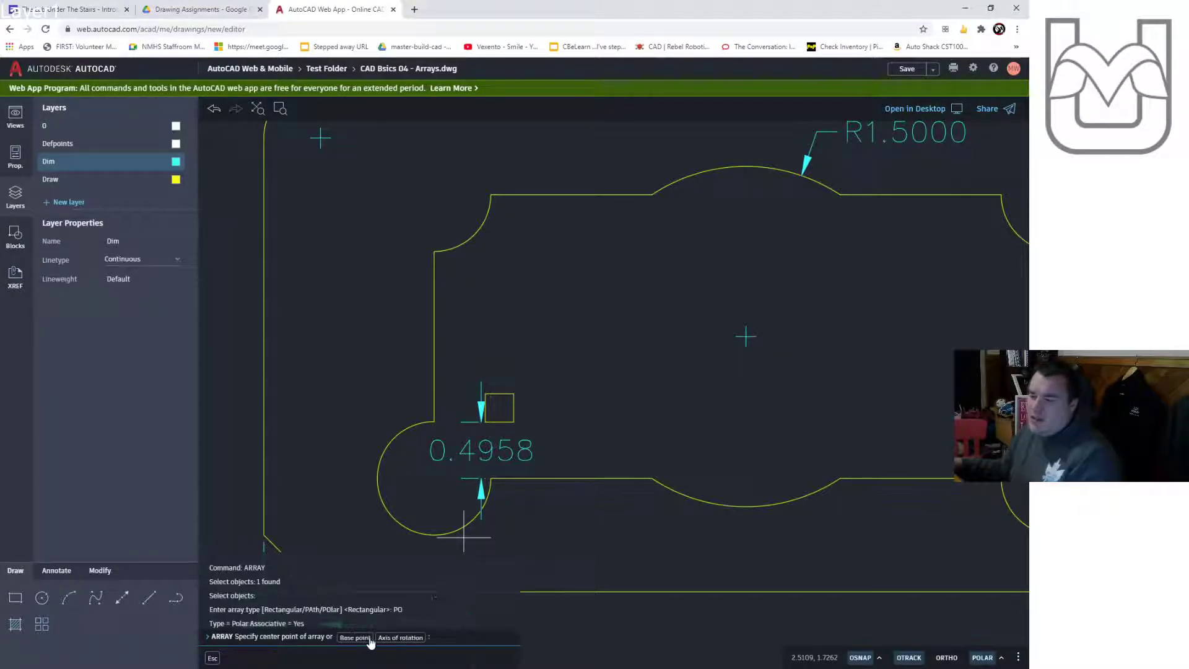
pyautogui.click(435, 479)
pyautogui.moveTo(557, 540); pyautogui.dragTo(578, 451, button='middle')
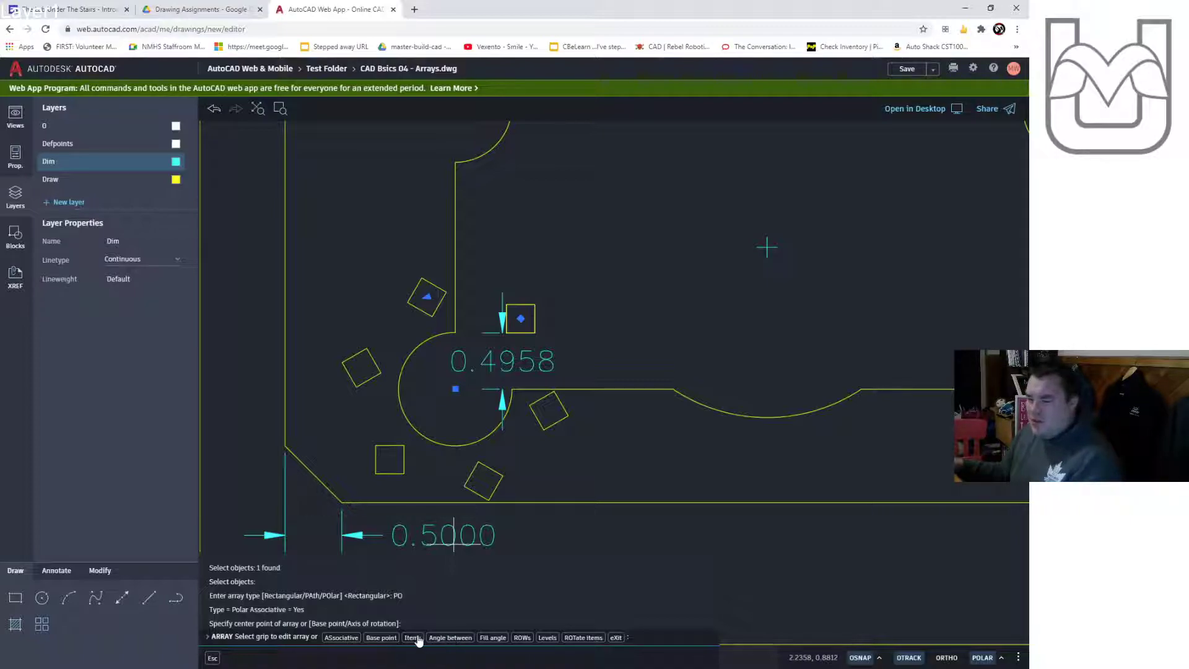
pyautogui.hotkey('ctrl', 'z')
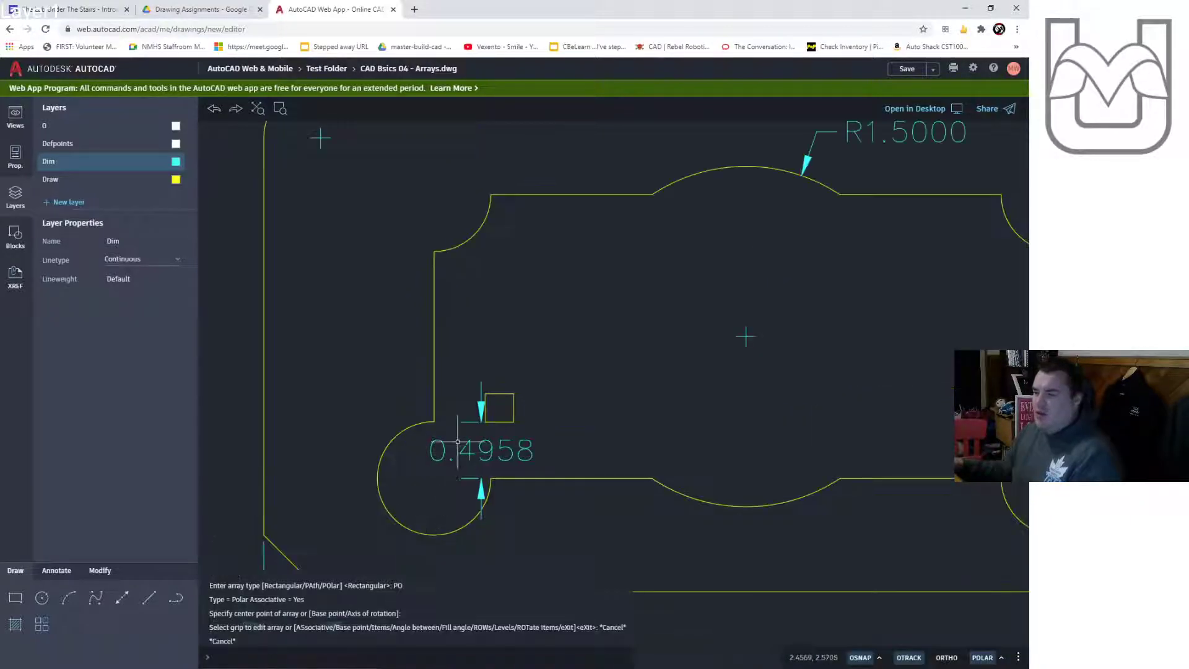
# Create a rectangular array from the small square inside the cutout
pyautogui.click(522, 394)
pyautogui.click(487, 416)
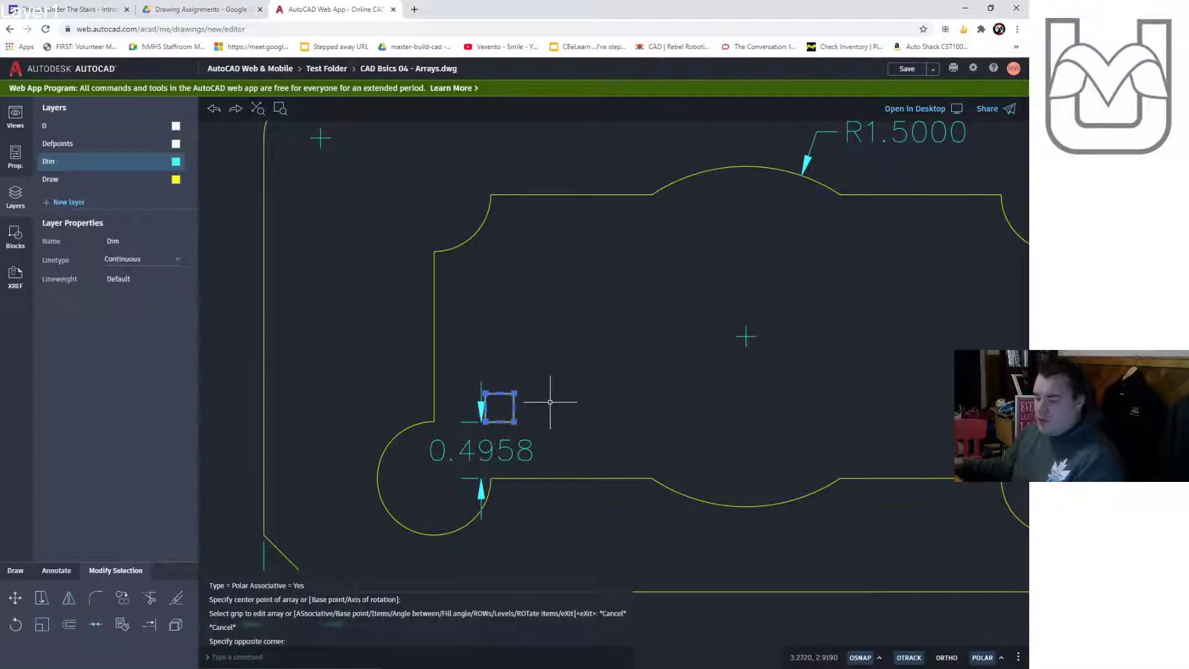
pyautogui.write('arr')
pyautogui.press('Return')
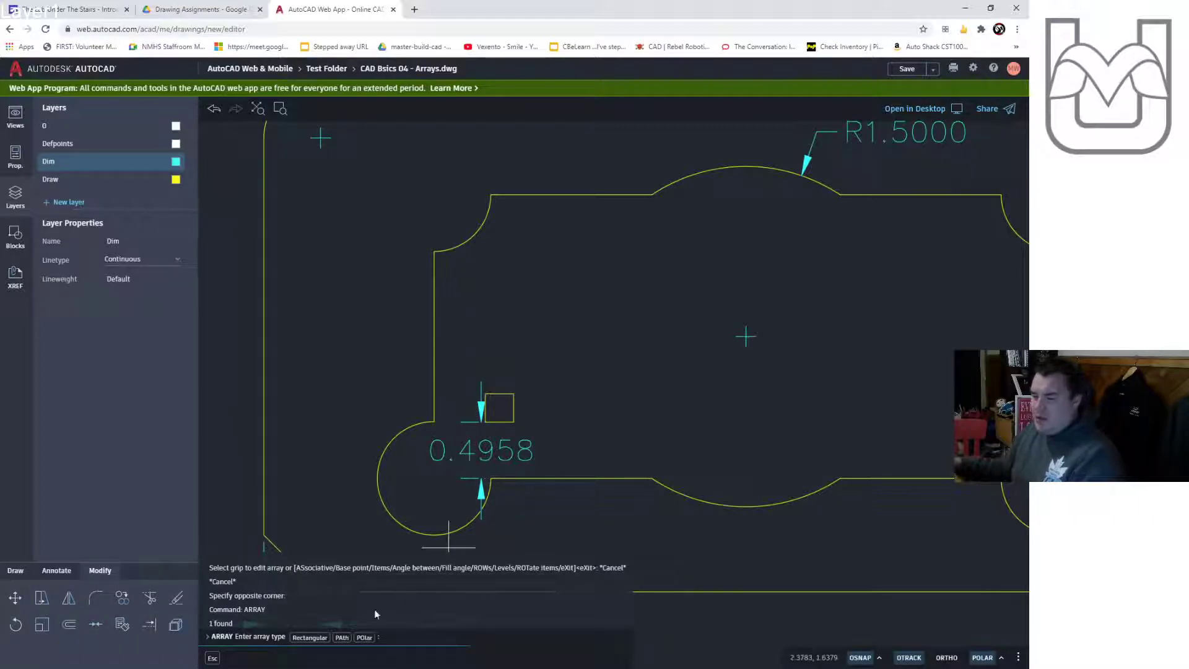
pyautogui.click(316, 638)
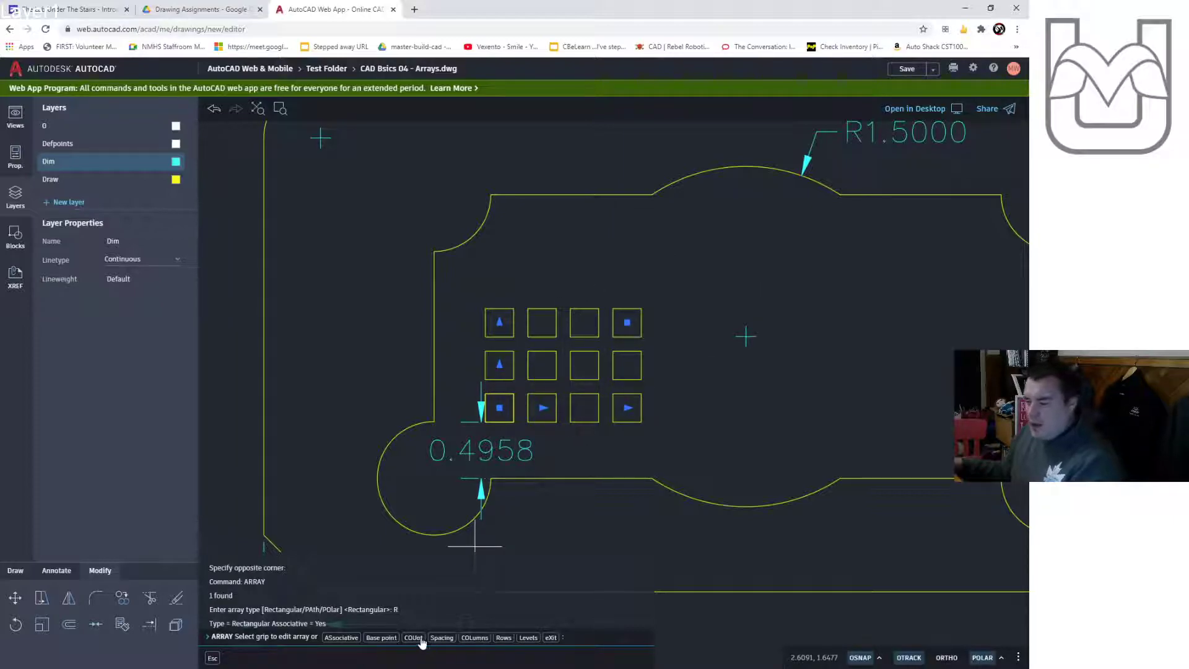
# Set the rectangular array's column and row spacing to 0.125
pyautogui.click(441, 638)
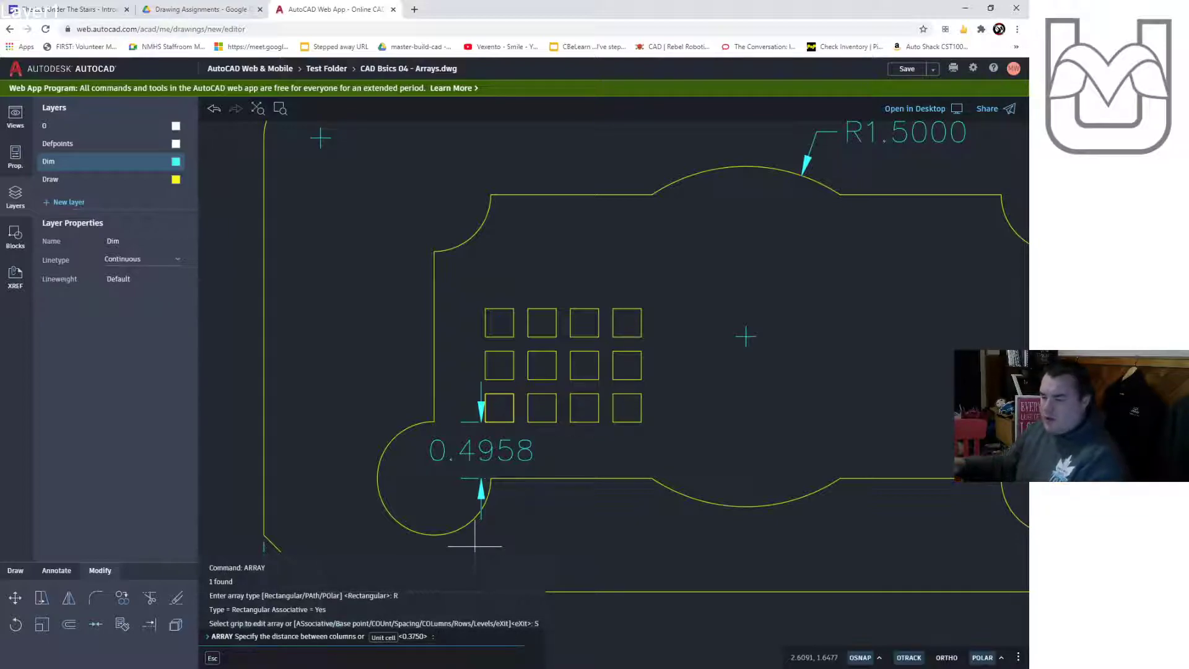
pyautogui.press('Return')
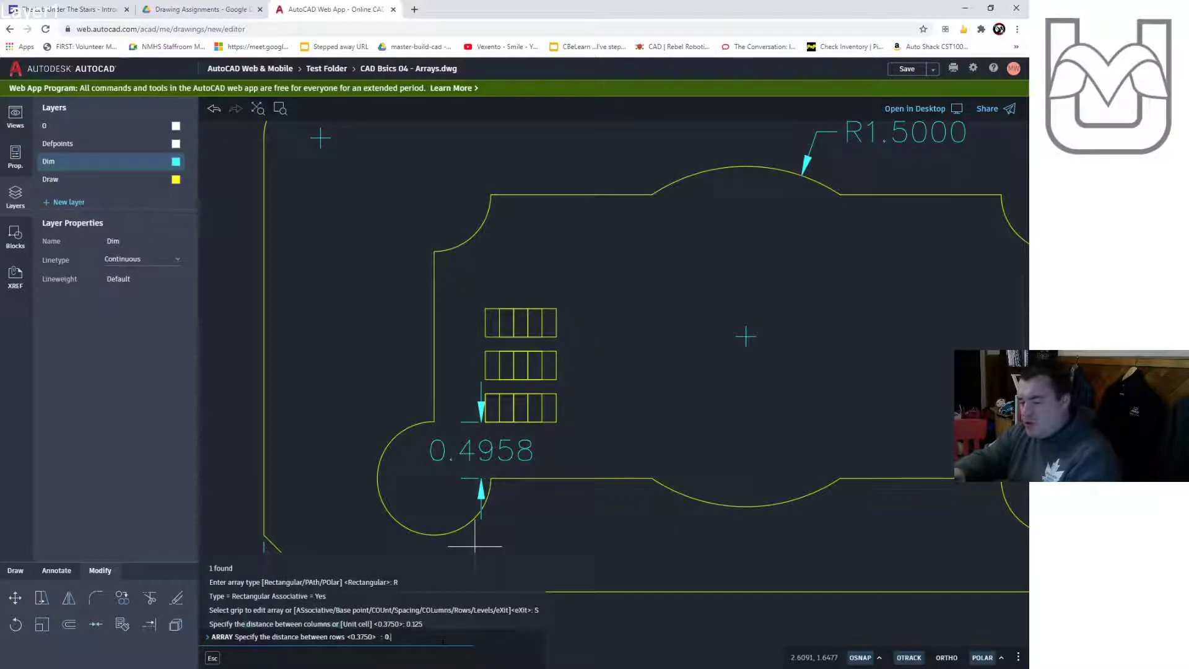
pyautogui.press('Return')
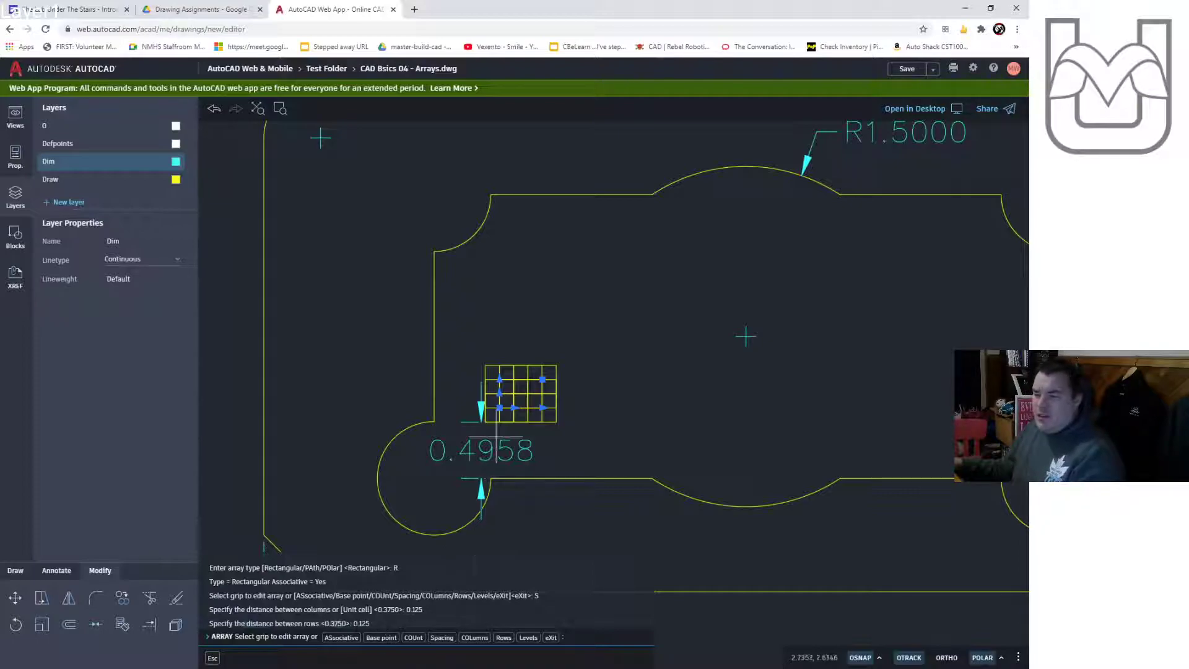
# Set the rectangular array's column and row spacing to 0.375
pyautogui.scroll(5, 521, 397)
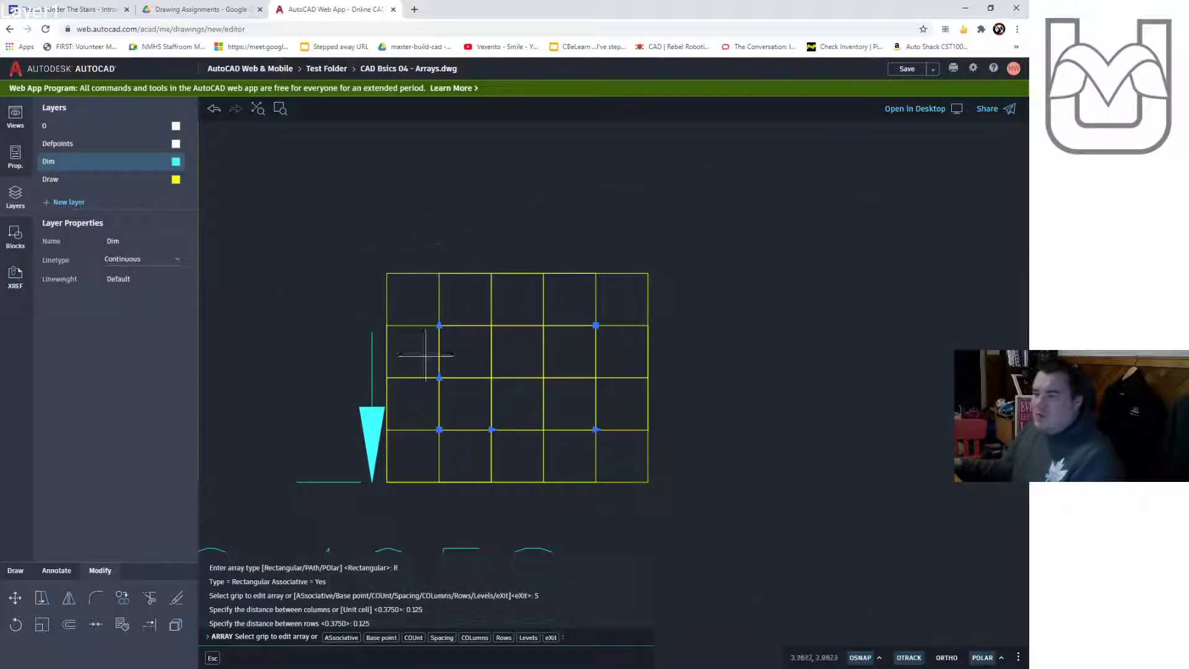
pyautogui.click(439, 639)
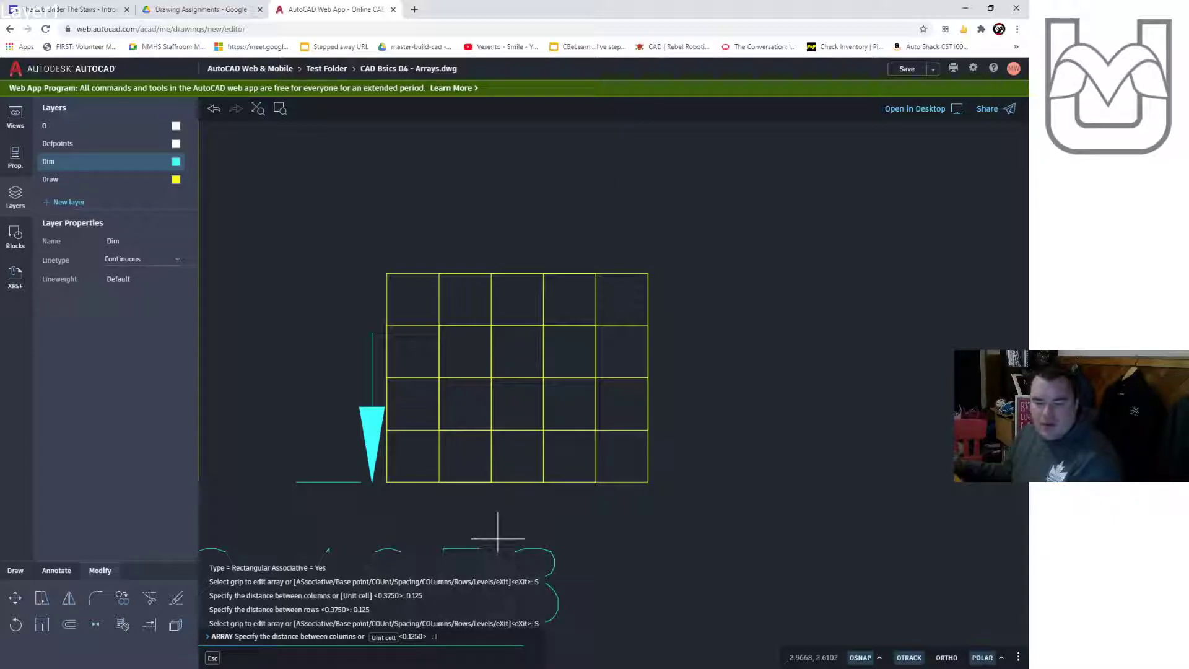
pyautogui.write('0.')
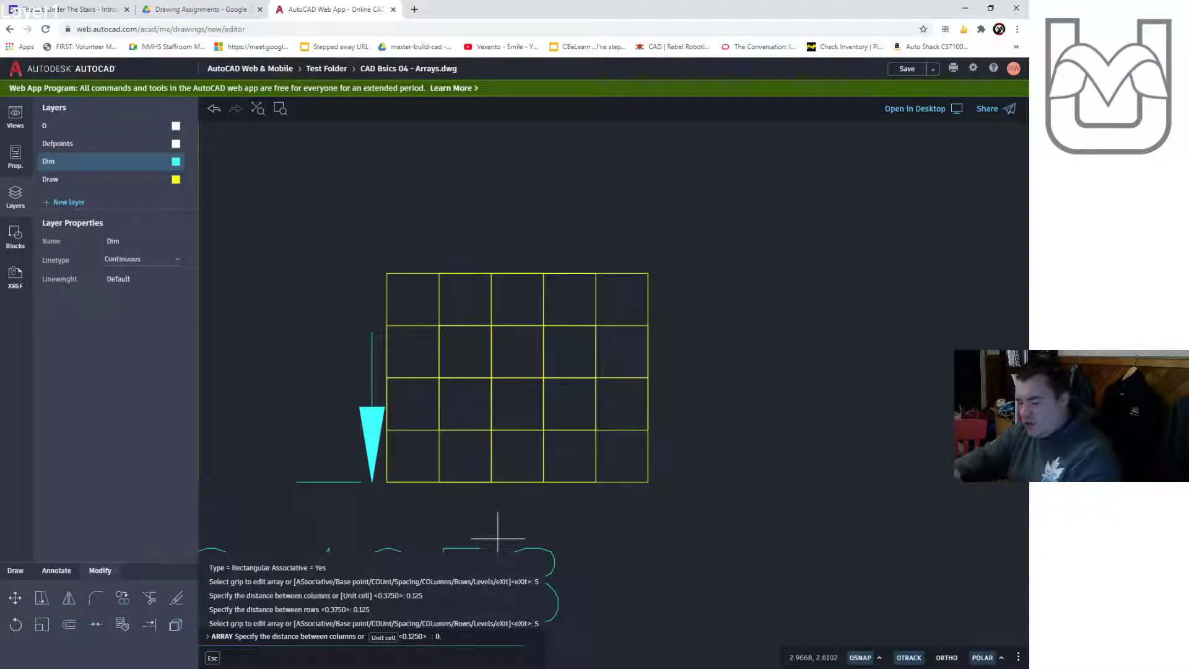
pyautogui.press('Return')
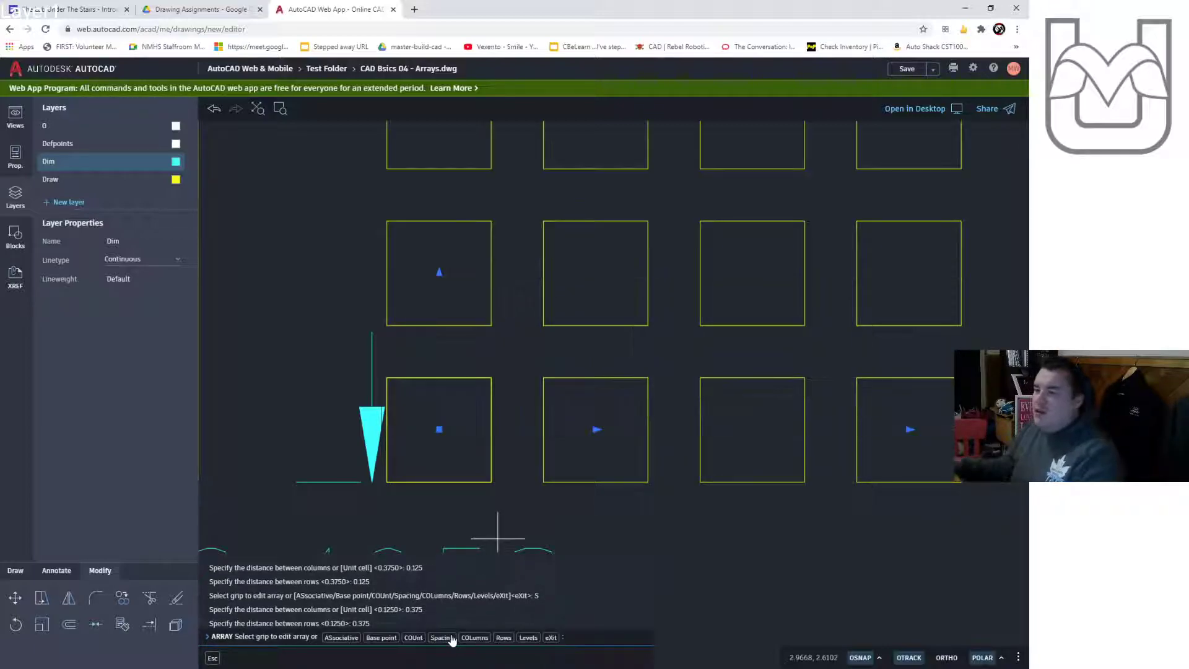
# Set the rectangular array to 2 columns, keeping the 0.375 column spacing
pyautogui.scroll(-5, 705, 301)
pyautogui.moveTo(923, 263); pyautogui.dragTo(865, 327, button='middle')
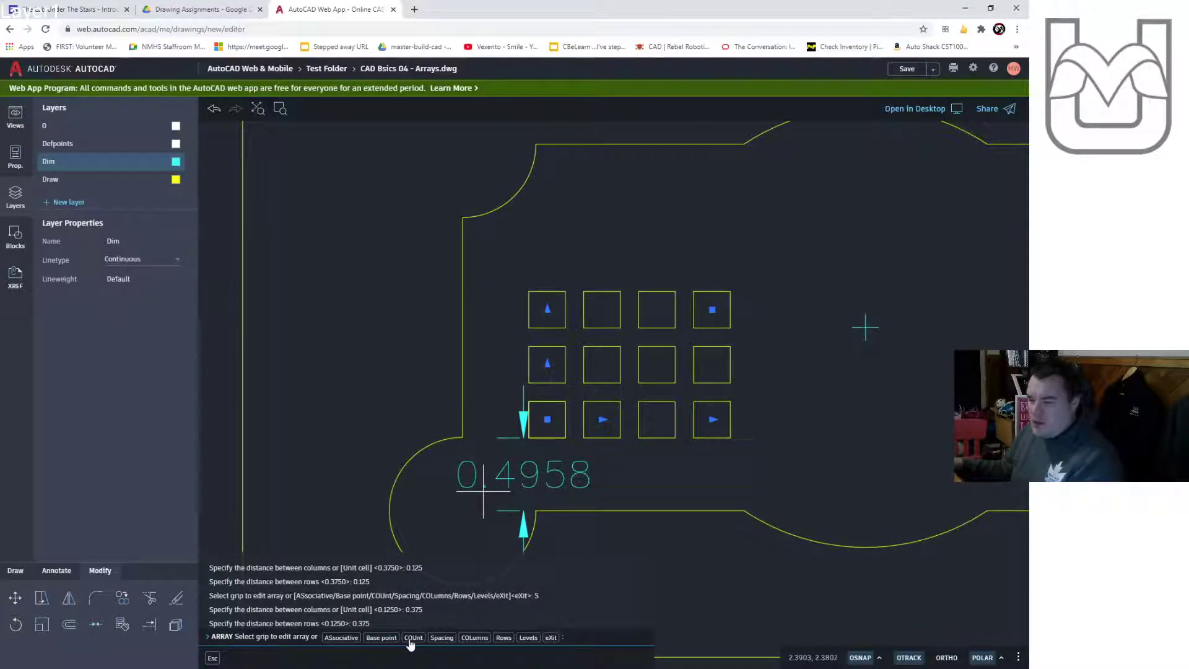
pyautogui.click(474, 638)
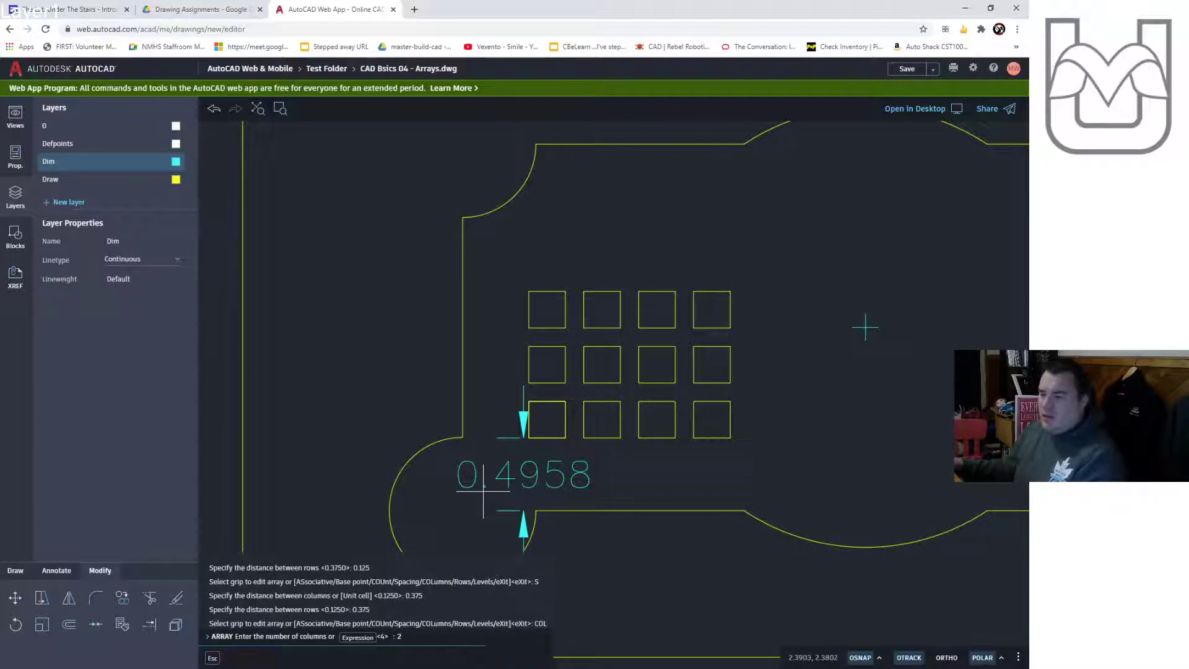
pyautogui.press('Return')
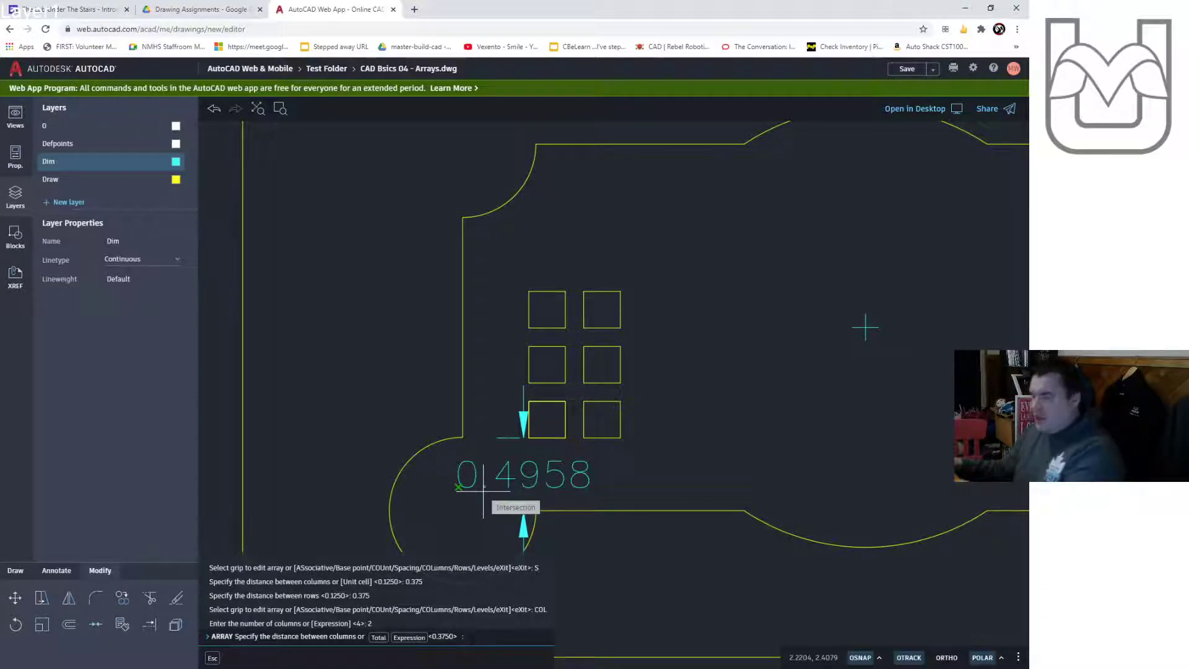
pyautogui.press('Return')
# Set the array to 4 rows, keep the 0.375 row spacing and zero elevation increment, and finish the array
pyautogui.click(504, 638)
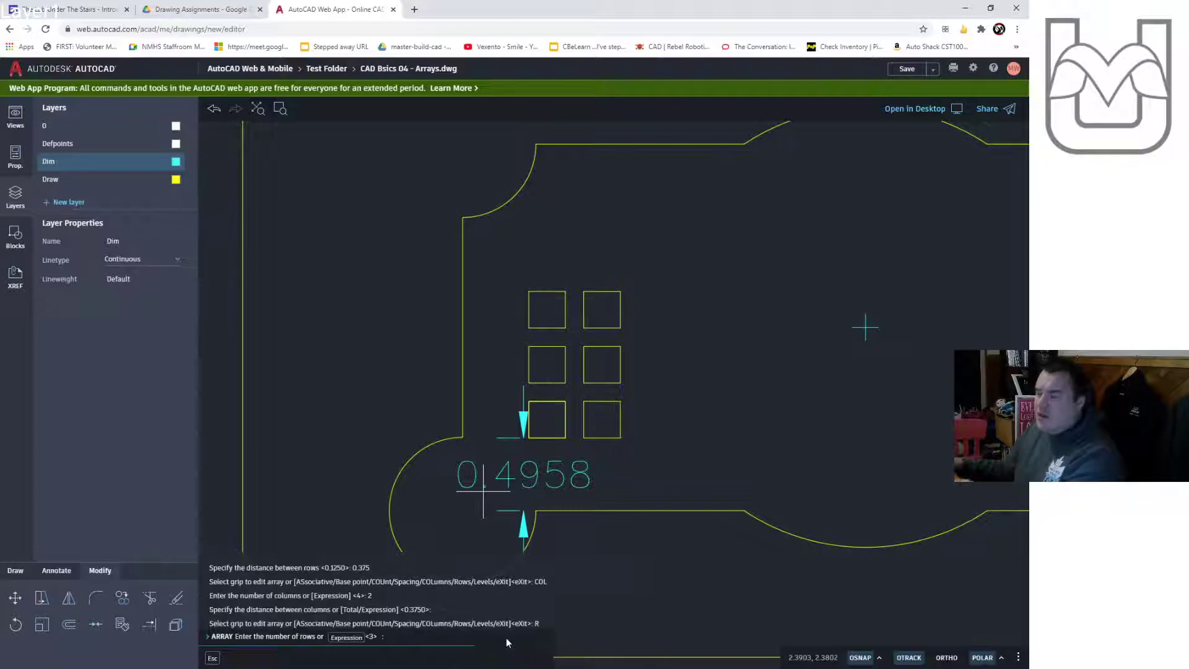
pyautogui.write('4')
pyautogui.press('Return')
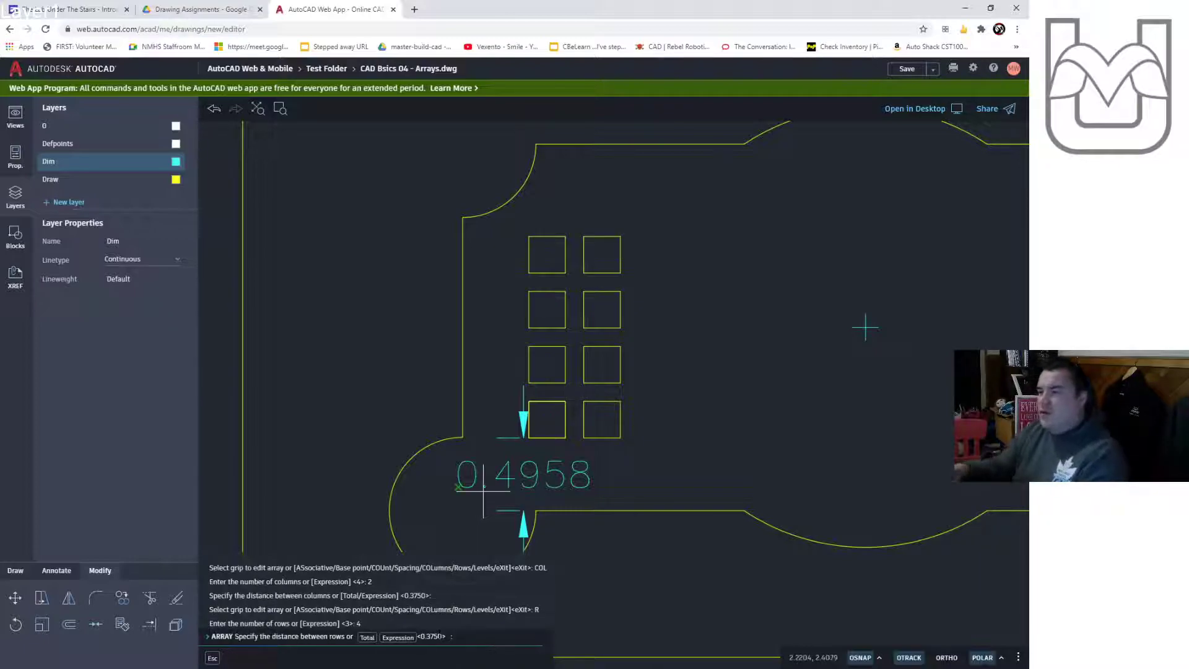
pyautogui.press('Return')
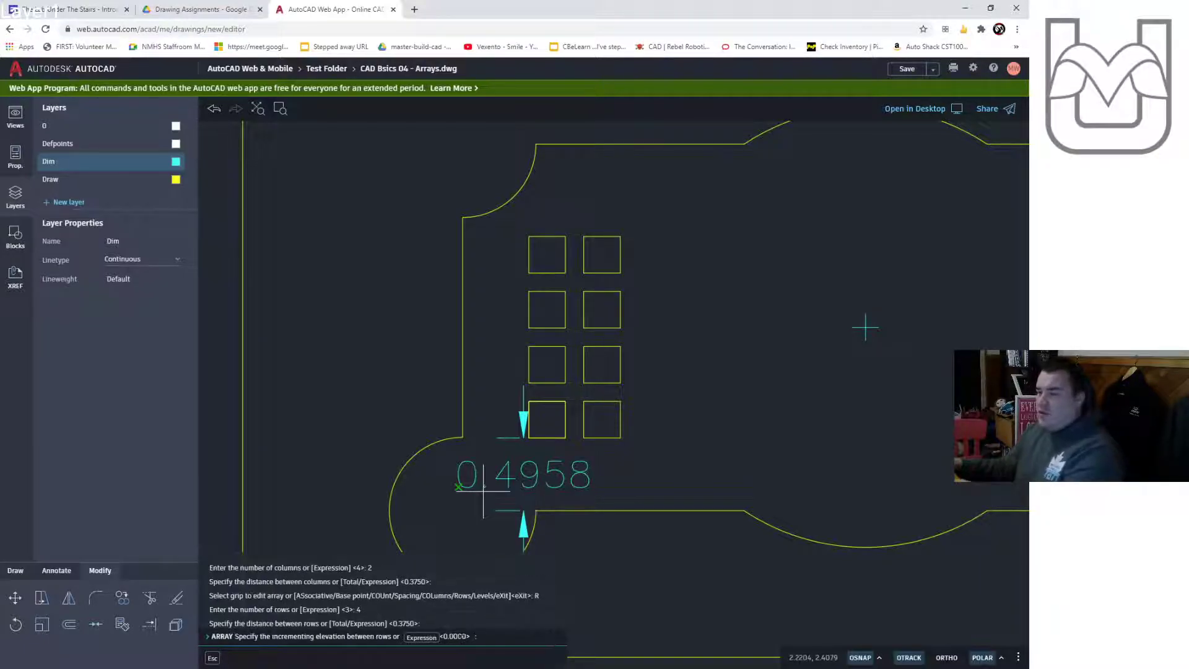
pyautogui.press('Return')
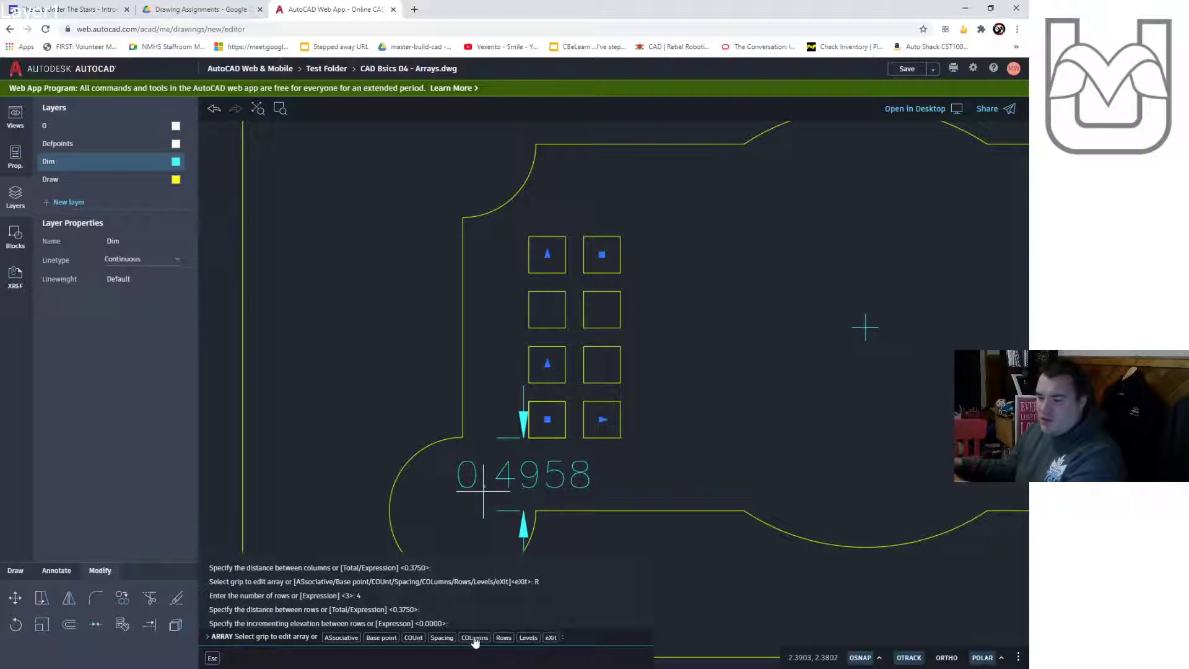
pyautogui.press('Return')
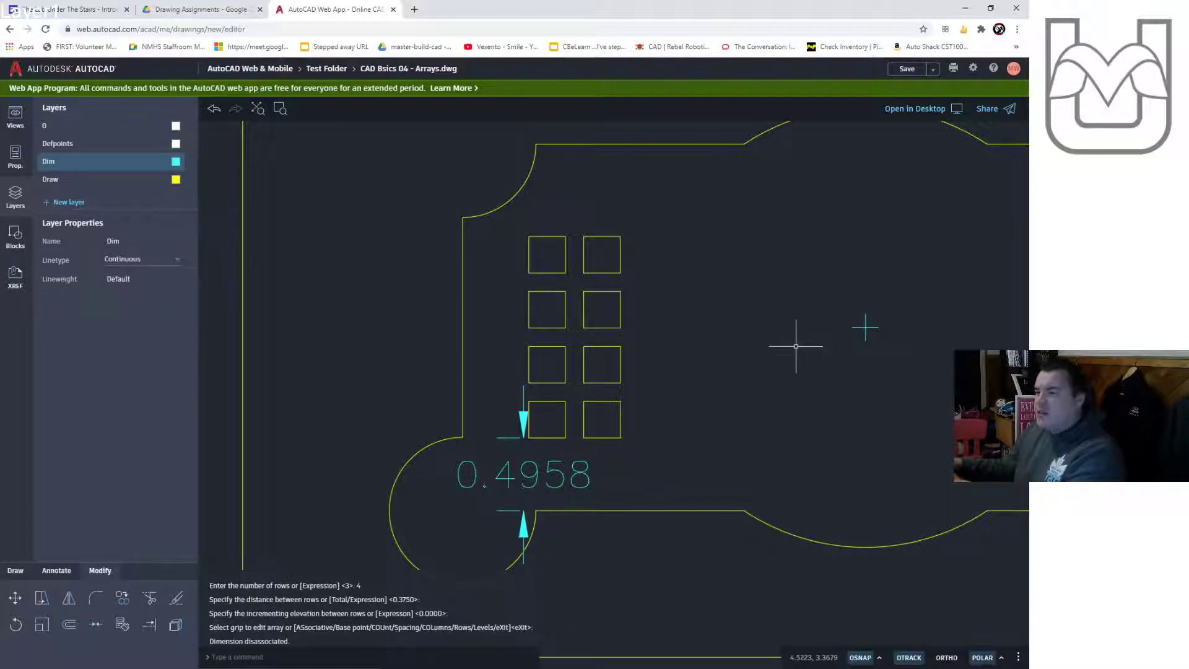
# Dimension the vertical gap between the top two squares in the array's left column
pyautogui.scroll(-3, 544, 398)
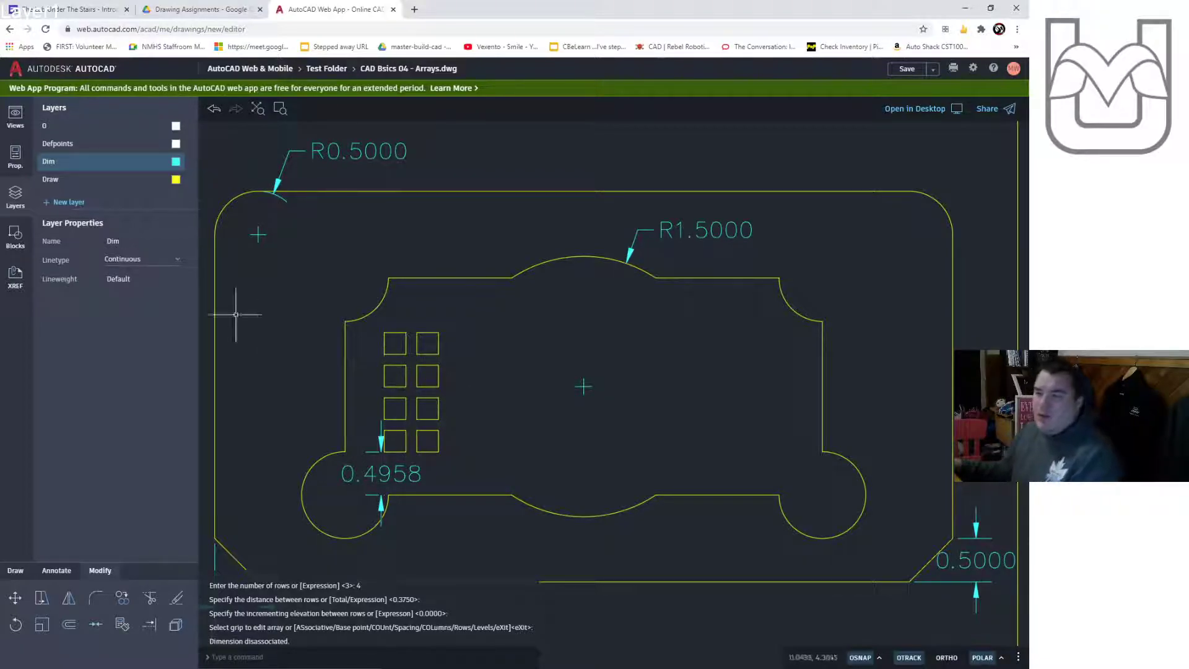
pyautogui.scroll(4, 372, 412)
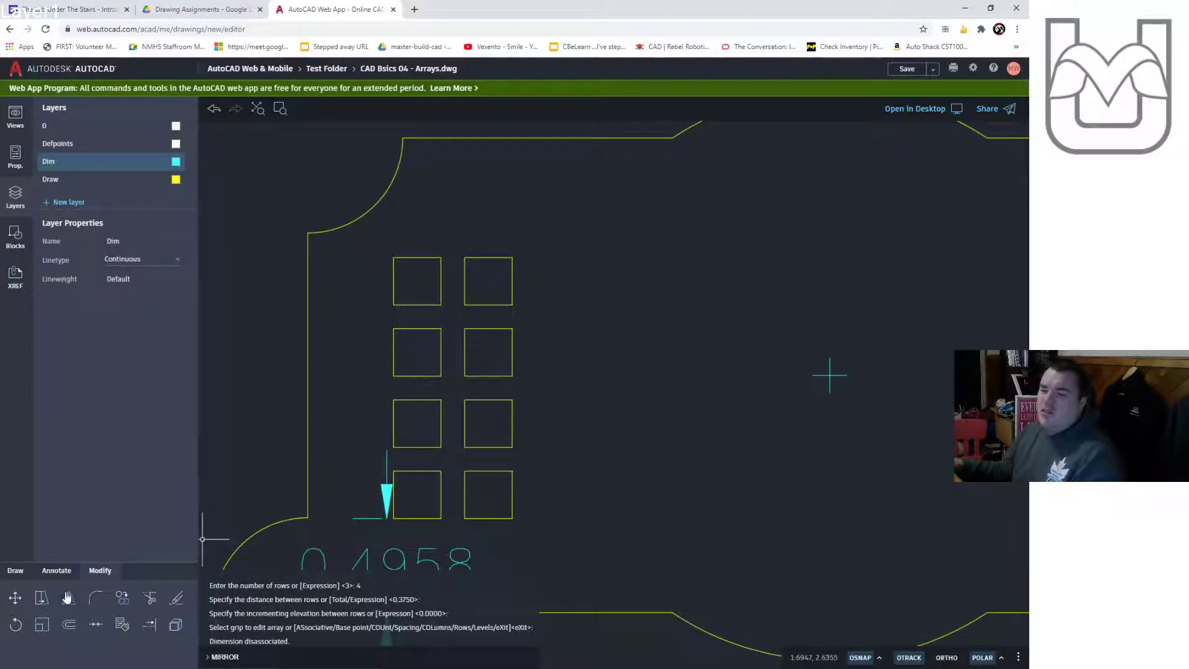
pyautogui.click(56, 570)
pyautogui.click(68, 598)
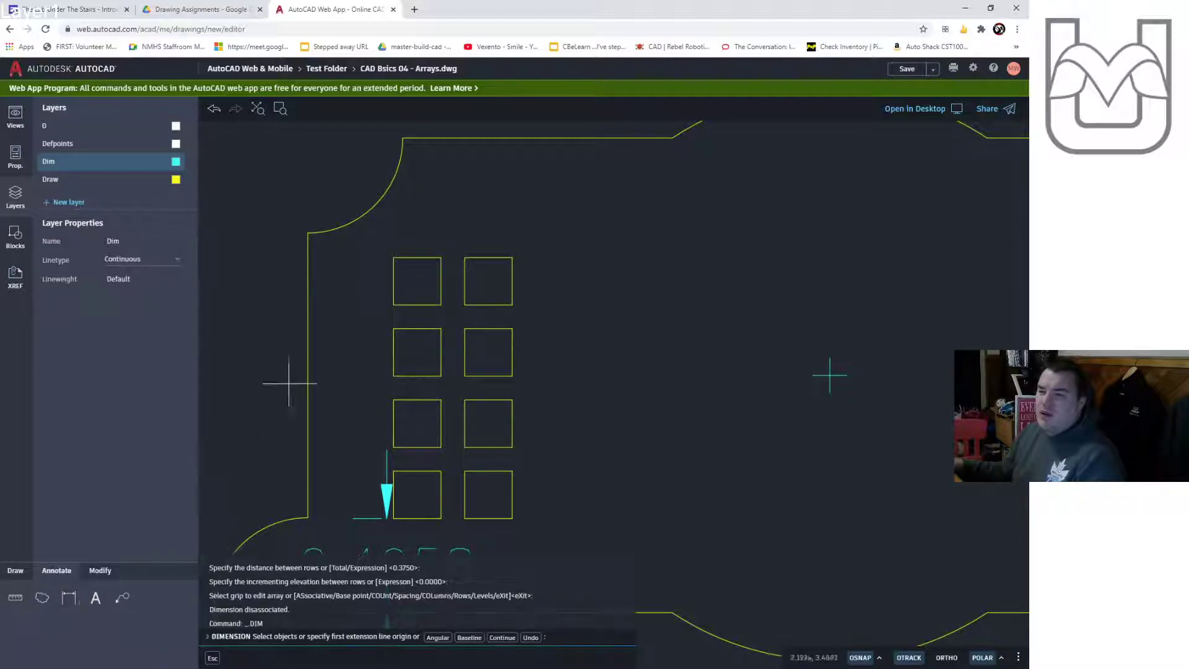
pyautogui.click(393, 329)
pyautogui.click(393, 305)
pyautogui.click(360, 305)
pyautogui.press('Escape')
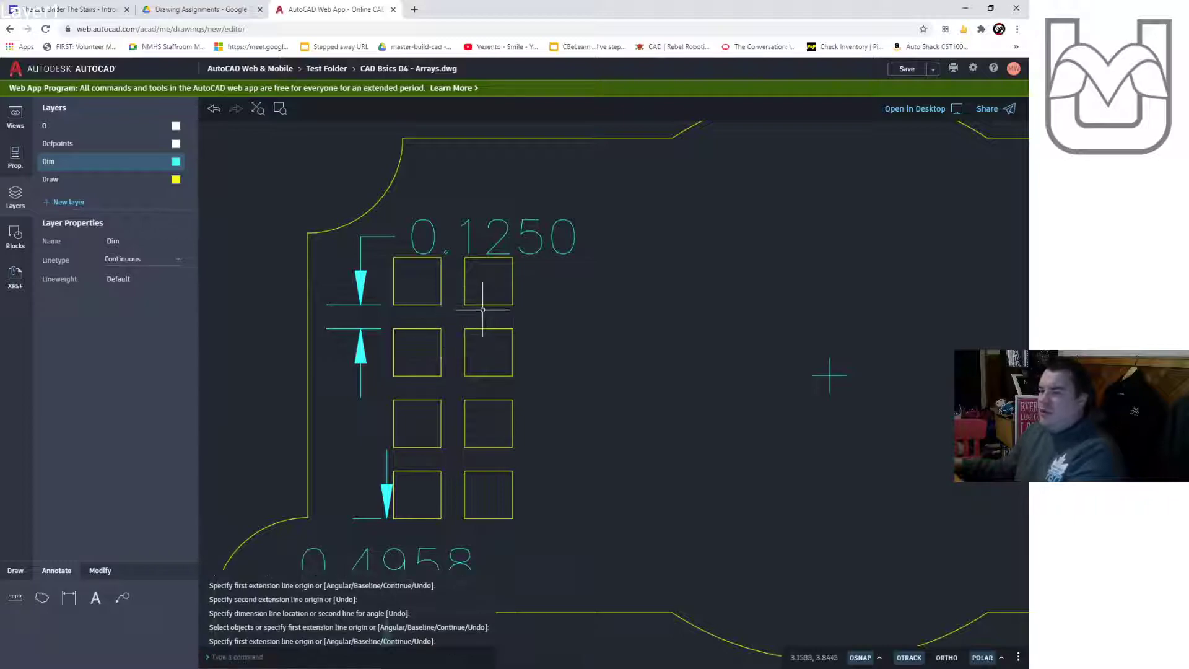
# Dimension the width of the top square in the array's right column
pyautogui.press('Return')
pyautogui.click(464, 304)
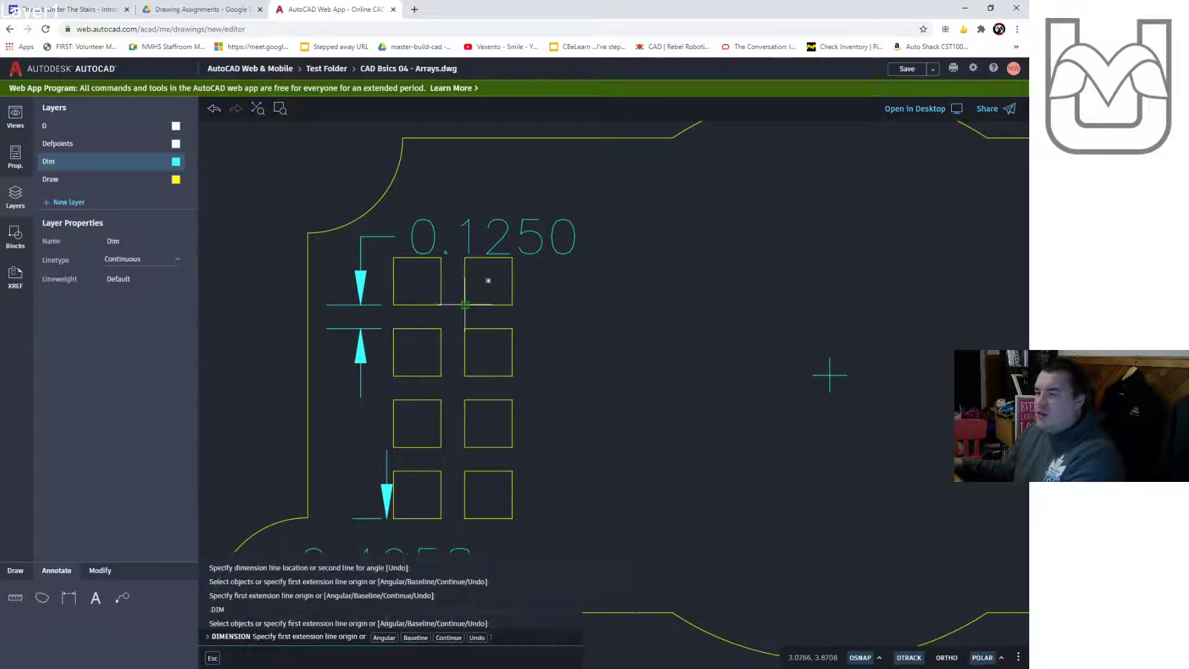
pyautogui.click(514, 304)
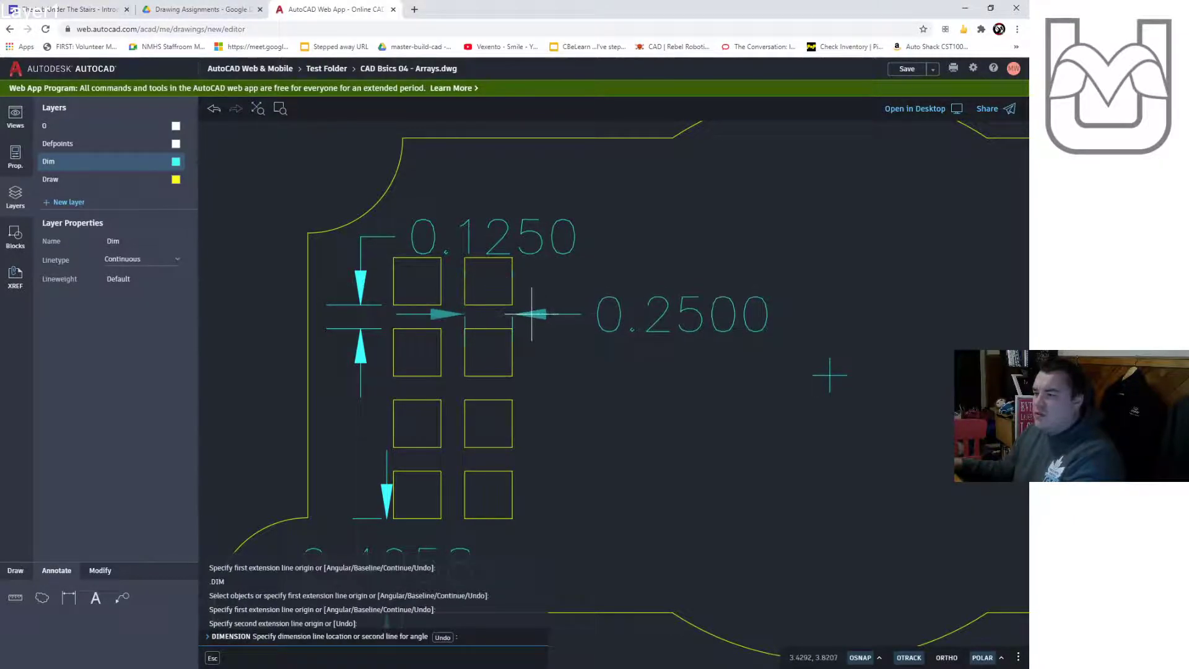
pyautogui.click(532, 314)
pyautogui.press('Escape')
# Mirror the square array across a vertical line through the center of the cutout, keeping the source array
pyautogui.scroll(-3, 657, 409)
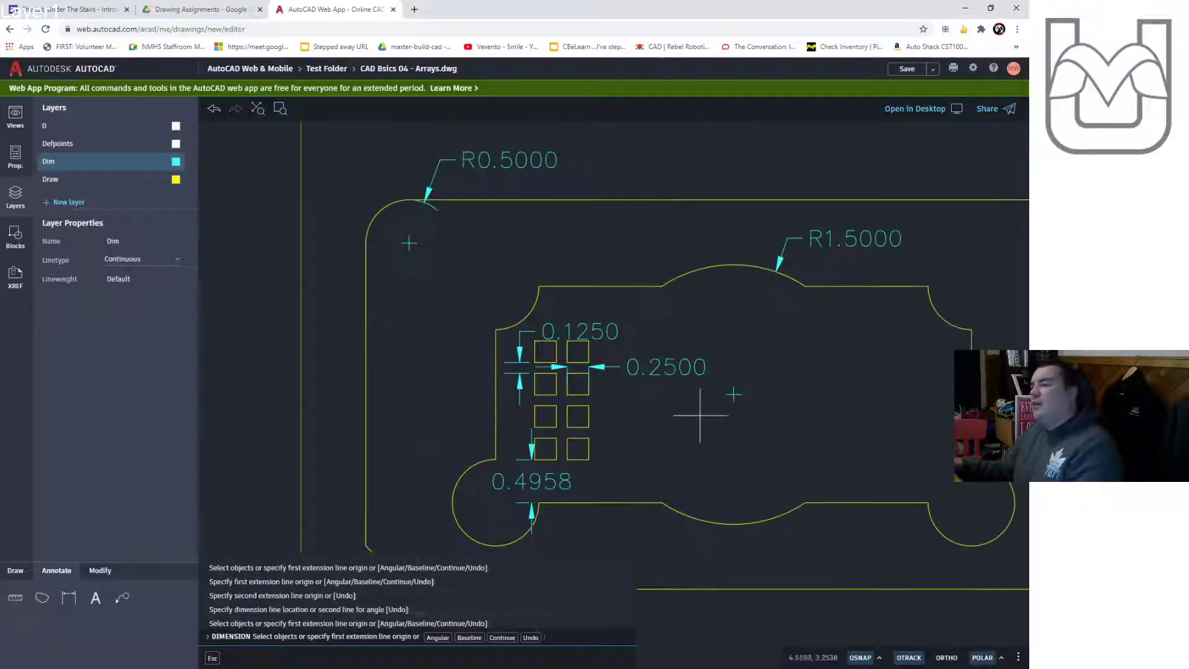
pyautogui.moveTo(696, 418); pyautogui.dragTo(601, 414, button='middle')
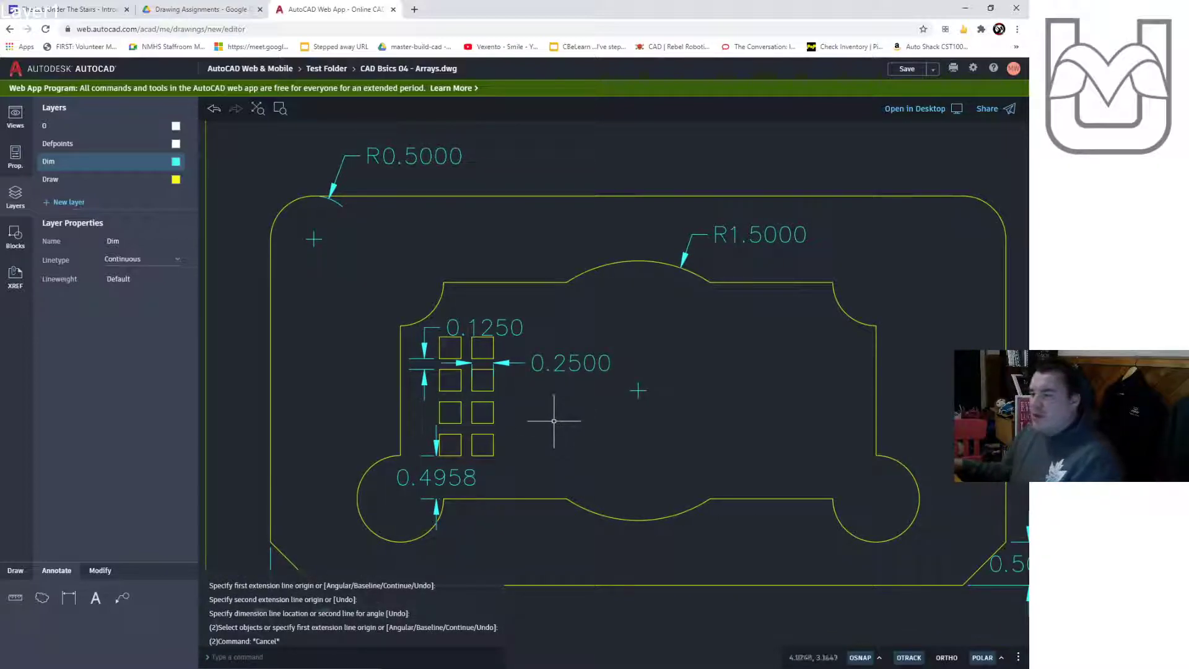
pyautogui.click(514, 443)
pyautogui.click(447, 424)
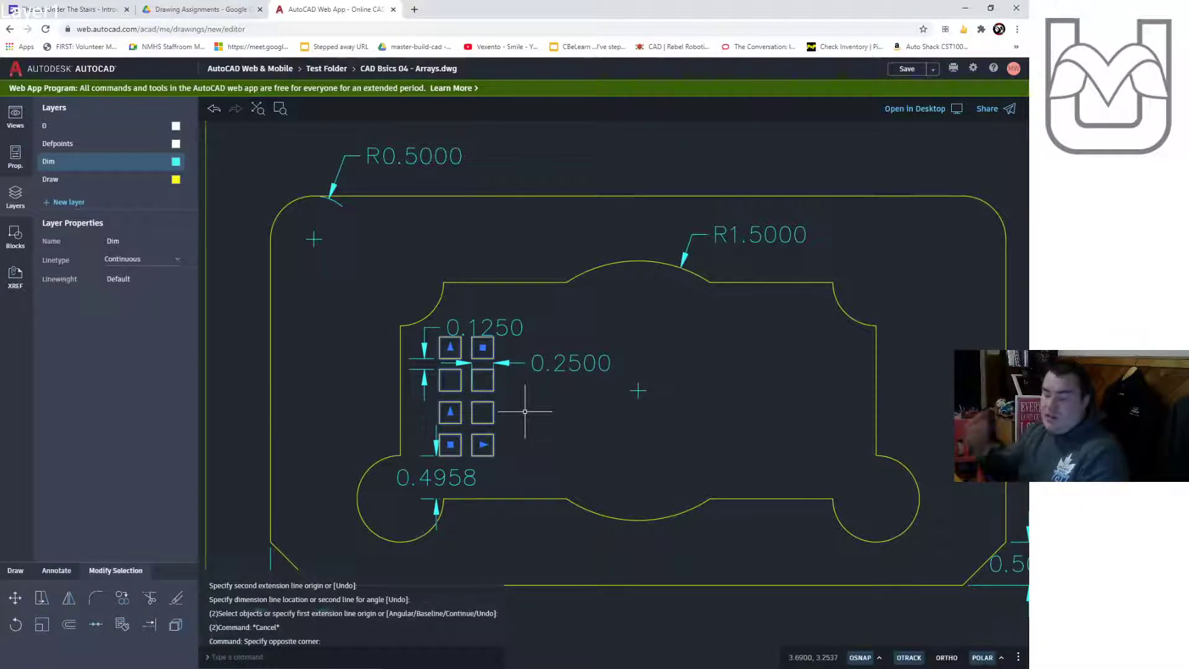
pyautogui.write('mirror')
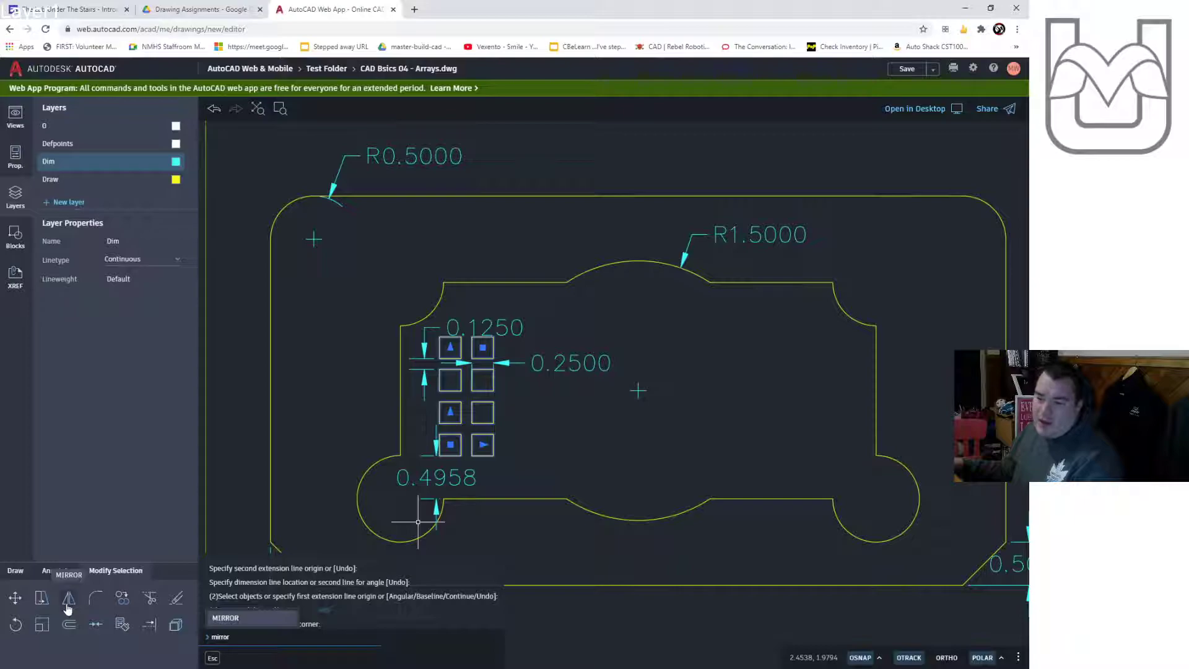
pyautogui.press('Return')
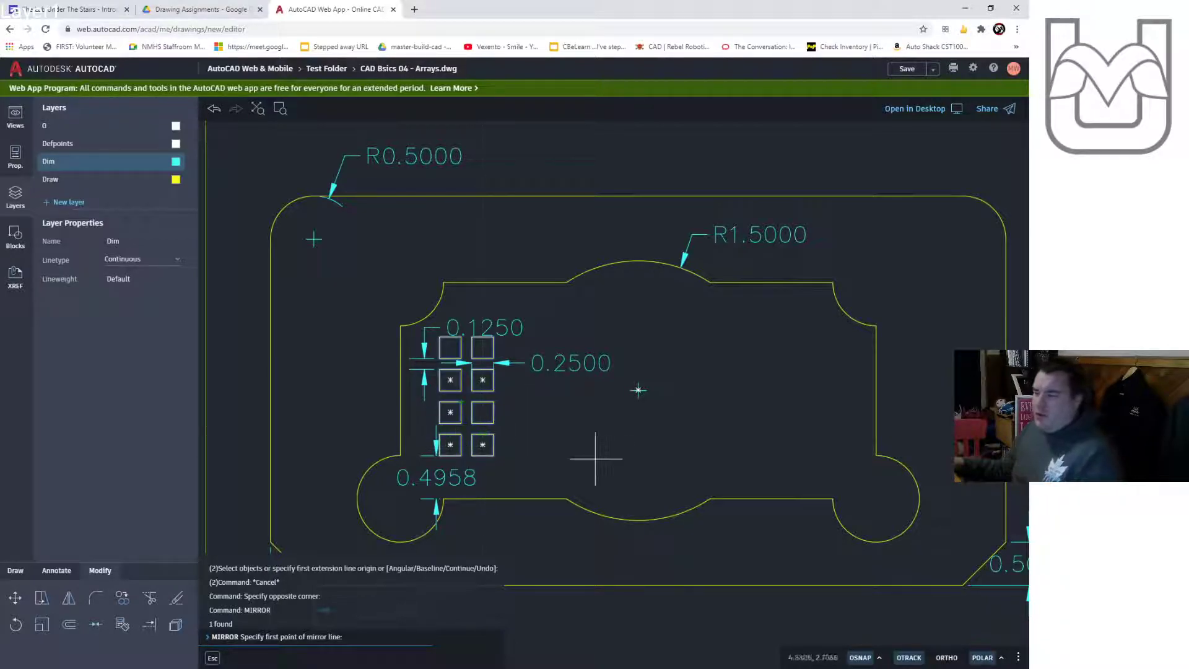
pyautogui.click(638, 391)
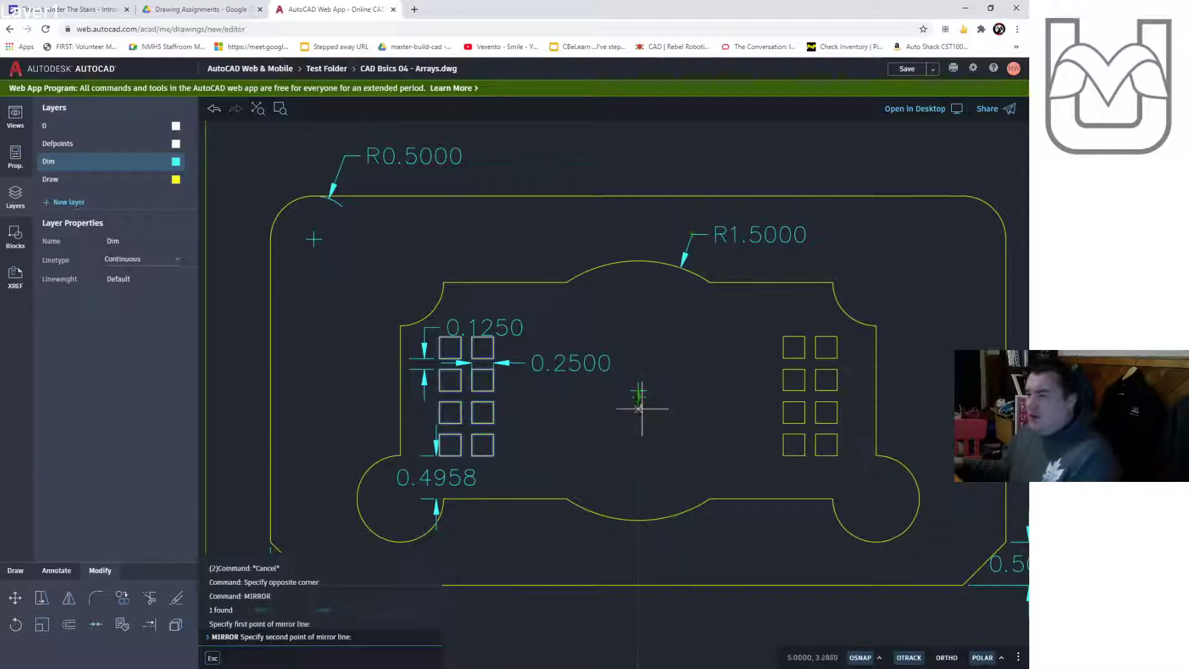
pyautogui.click(638, 460)
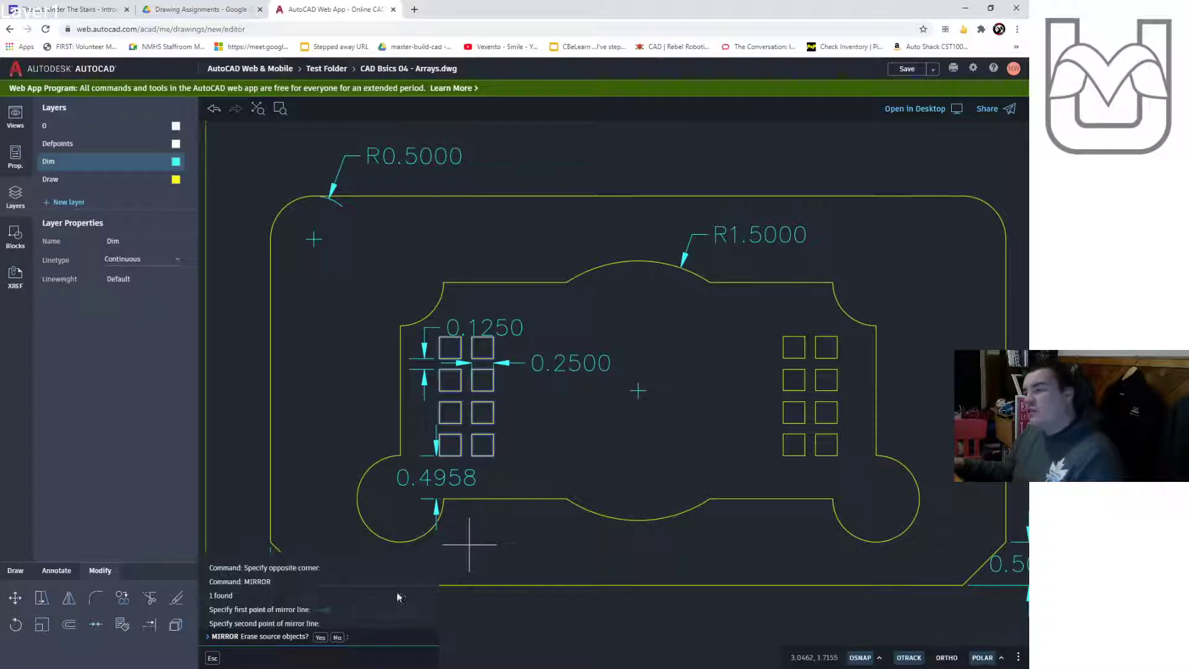
pyautogui.click(338, 638)
# Try to mirror both square arrays across the cutout's lower horizontal edge
pyautogui.scroll(-2, 667, 475)
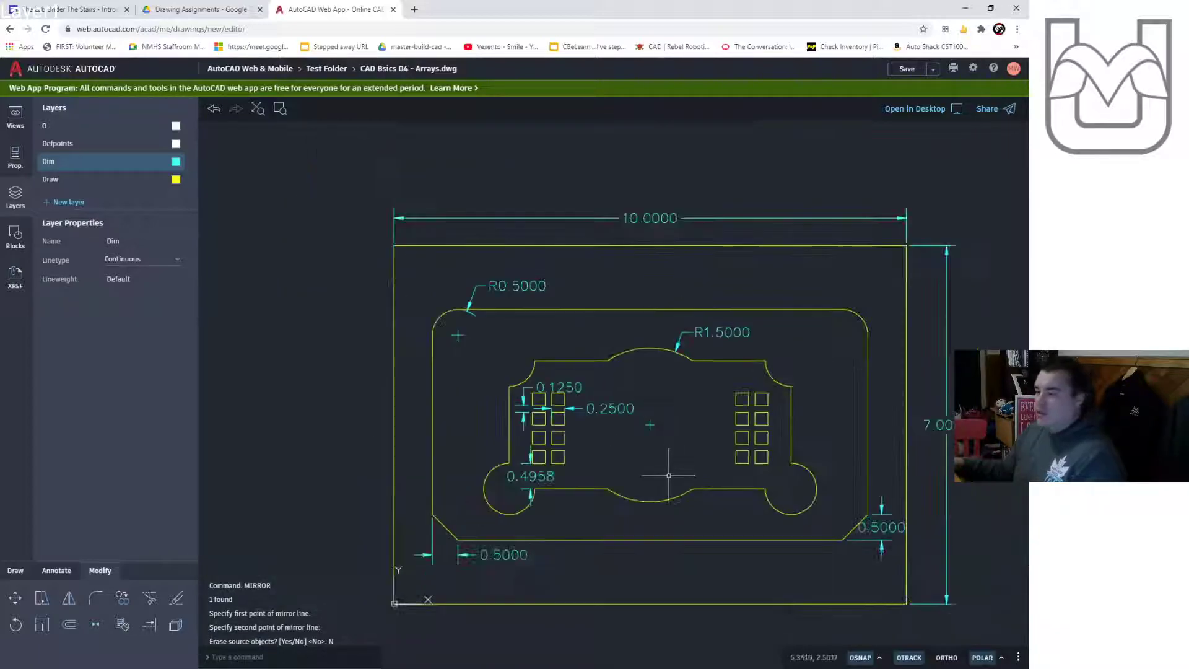
pyautogui.moveTo(668, 474); pyautogui.dragTo(651, 424, button='middle')
pyautogui.click(752, 392)
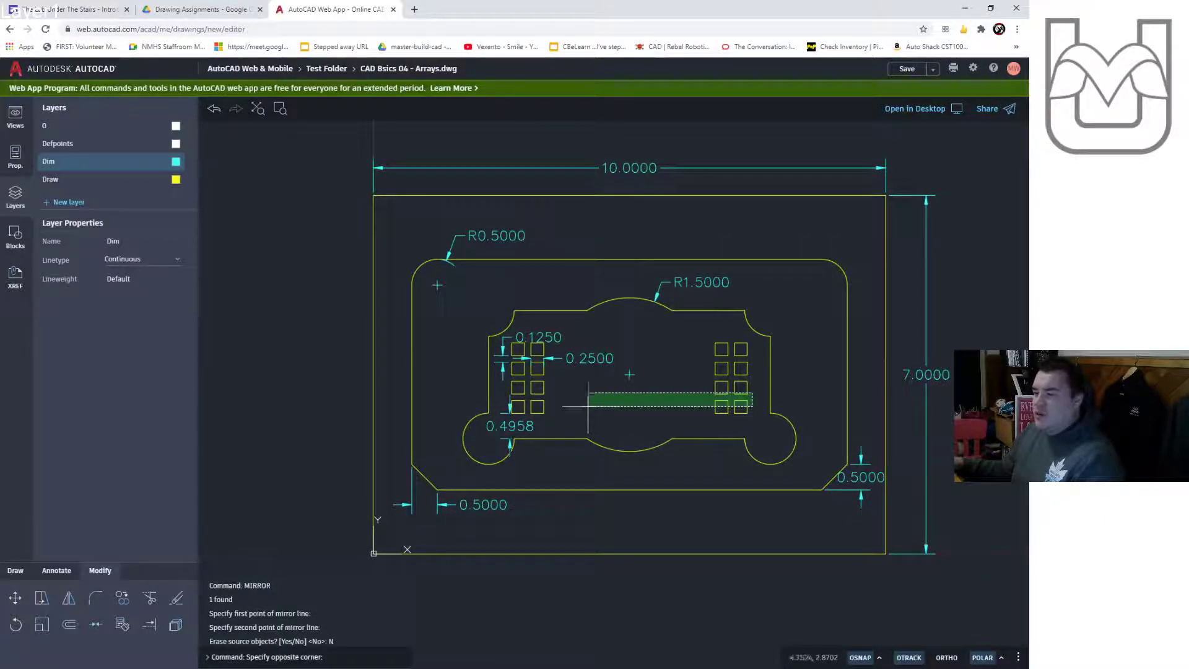
pyautogui.click(531, 403)
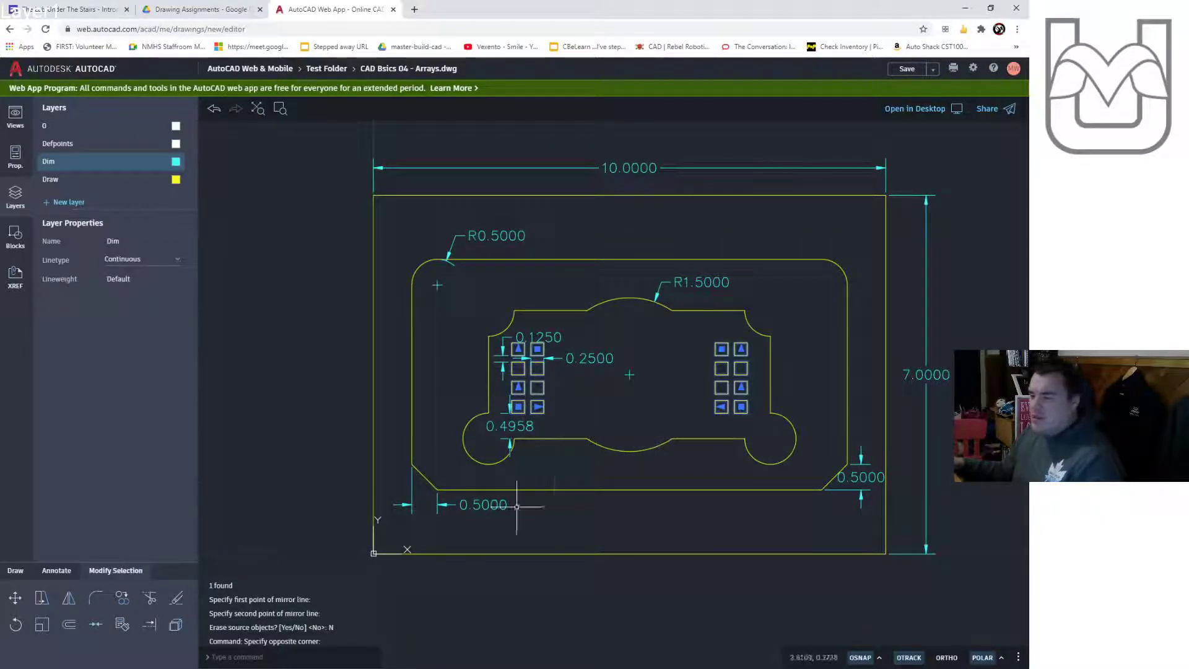
pyautogui.write('mirror')
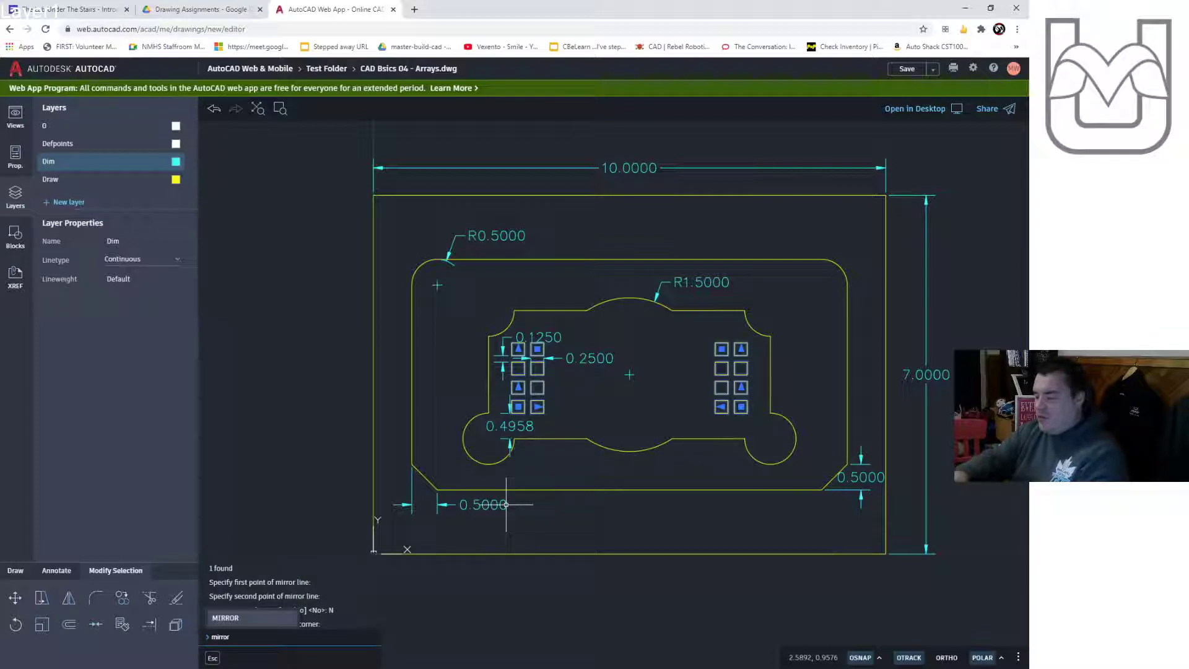
pyautogui.press('Return')
pyautogui.click(595, 439)
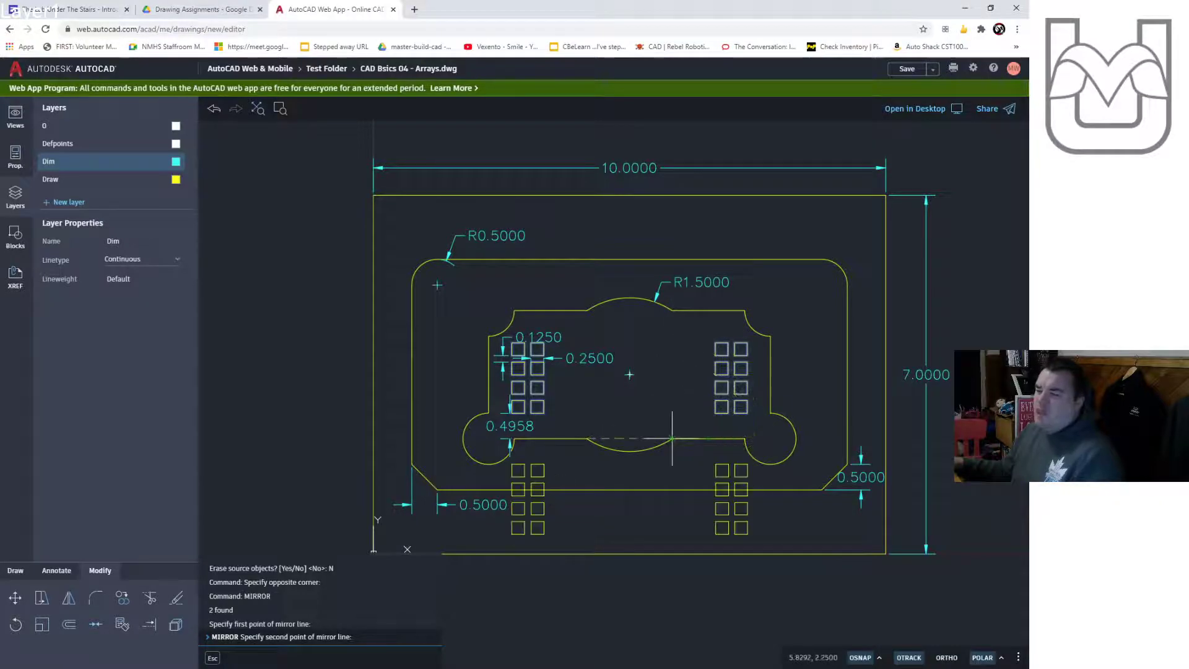
pyautogui.press('Escape')
pyautogui.press('Escape')
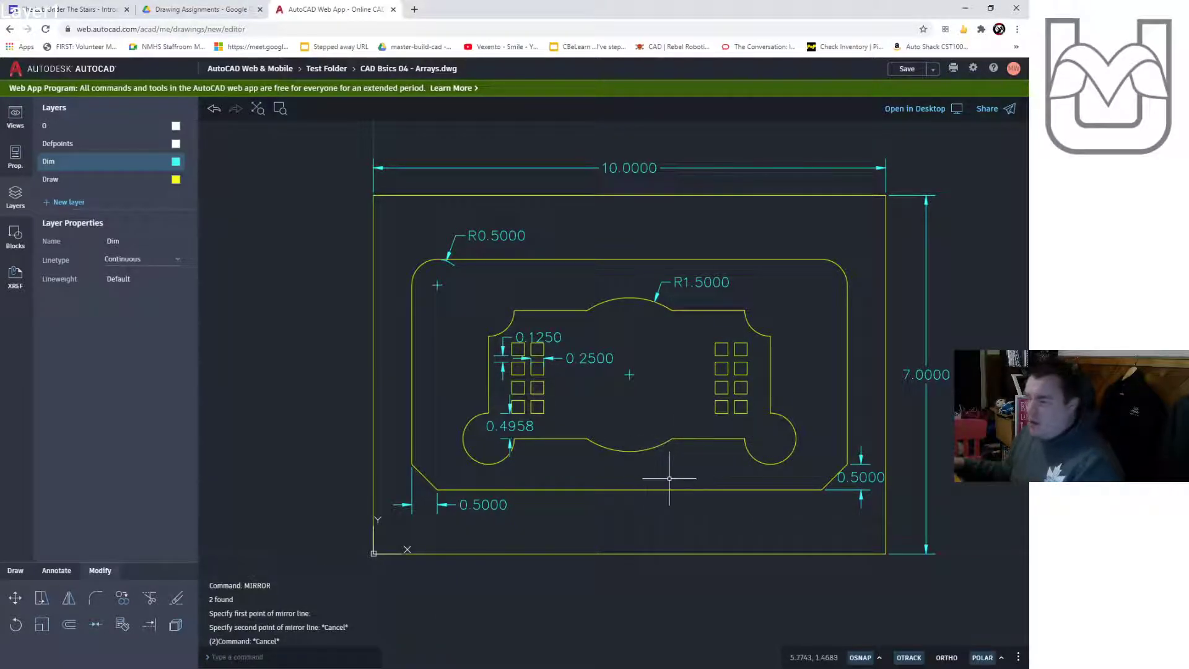
# Check the Rectangular Arrays and Many Arrays assignment PDFs in Google Drive and return to the AutoCAD drawing
pyautogui.moveTo(0, 390); pyautogui.dragTo(492, 9)
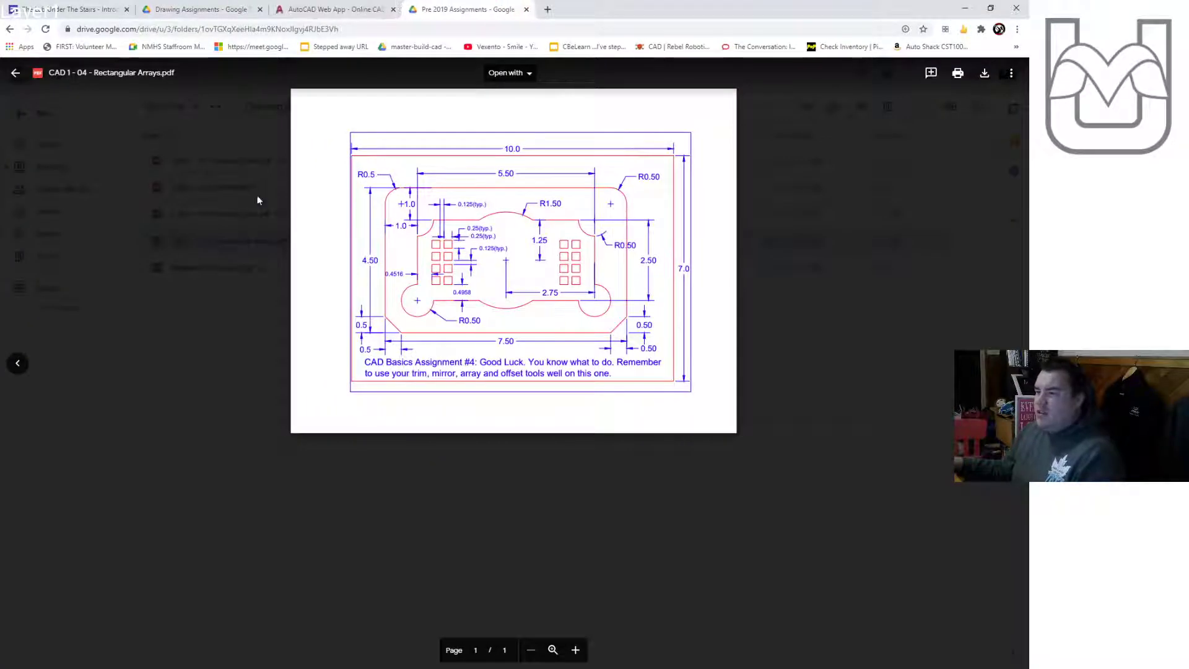
pyautogui.click(204, 9)
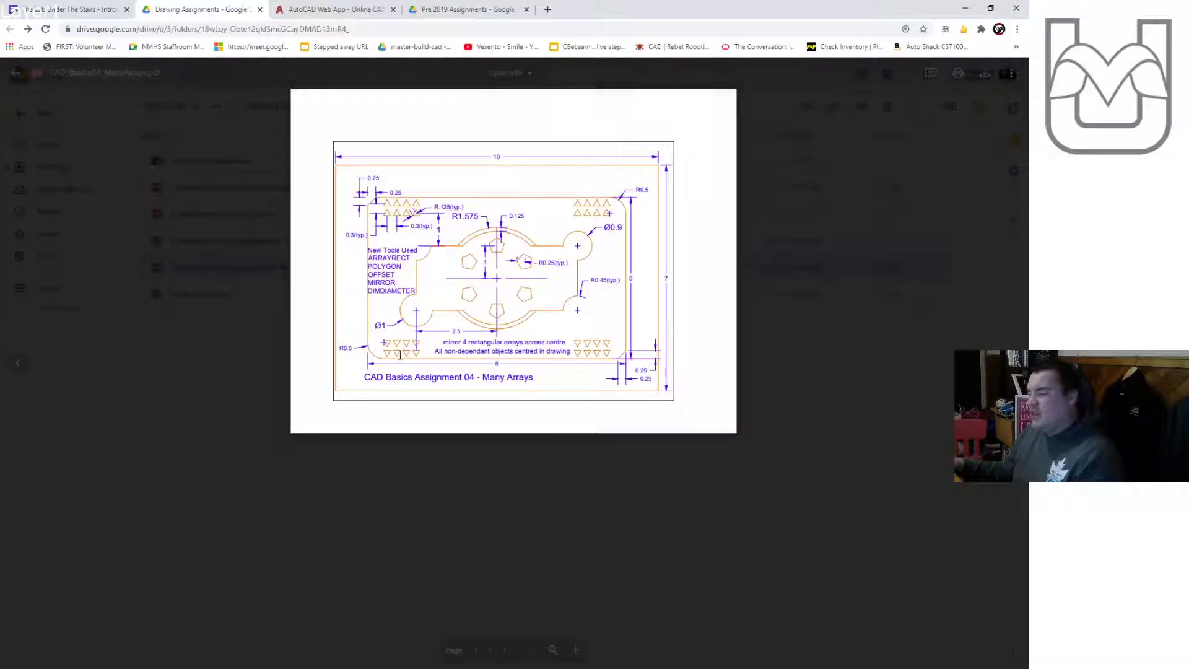
pyautogui.click(317, 8)
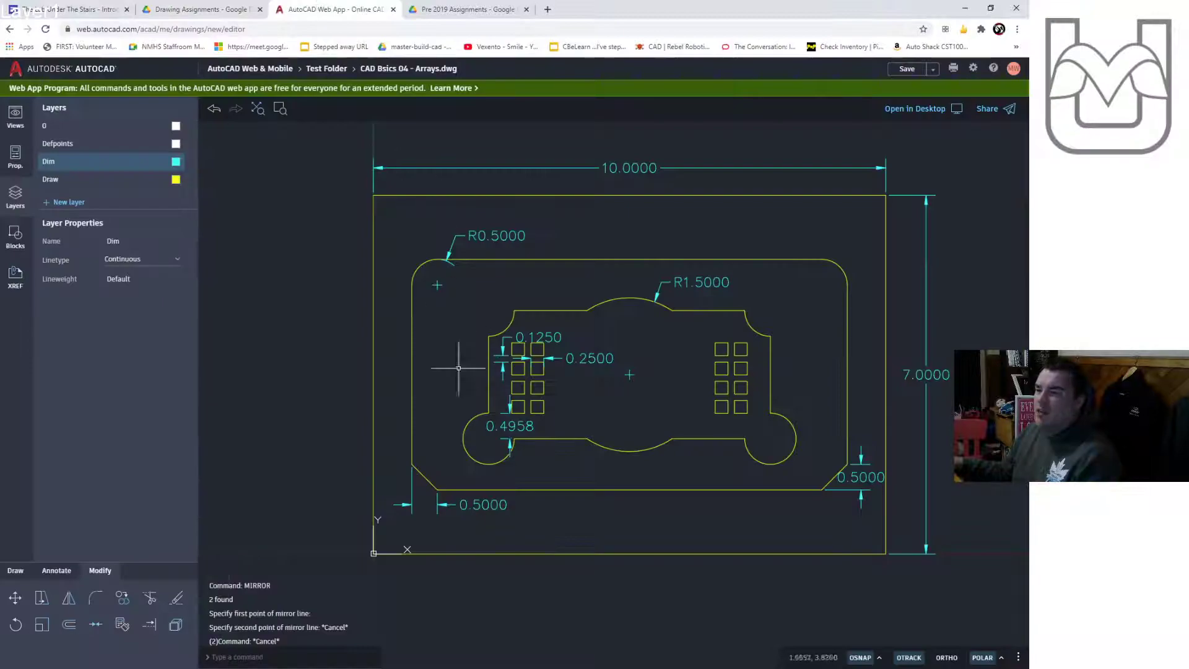
# Draw an 8-sided polygon inscribed in a circle of radius 1 in the empty space above the border
pyautogui.click(19, 573)
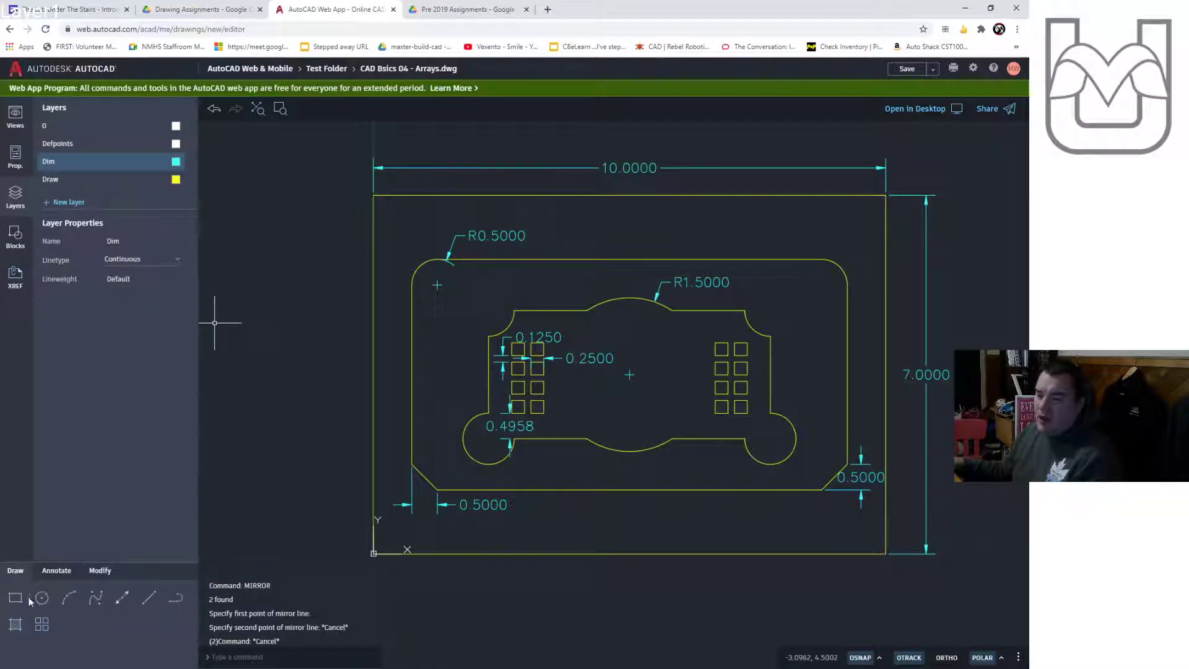
pyautogui.click(48, 576)
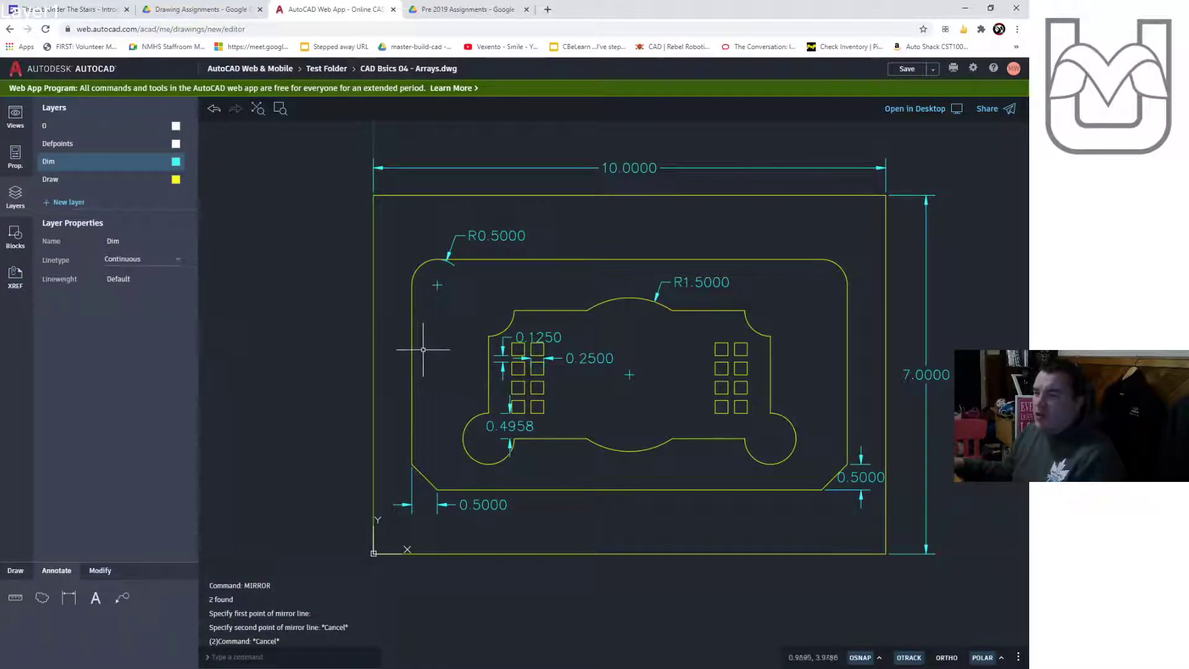
pyautogui.write('polygo')
pyautogui.press('Return')
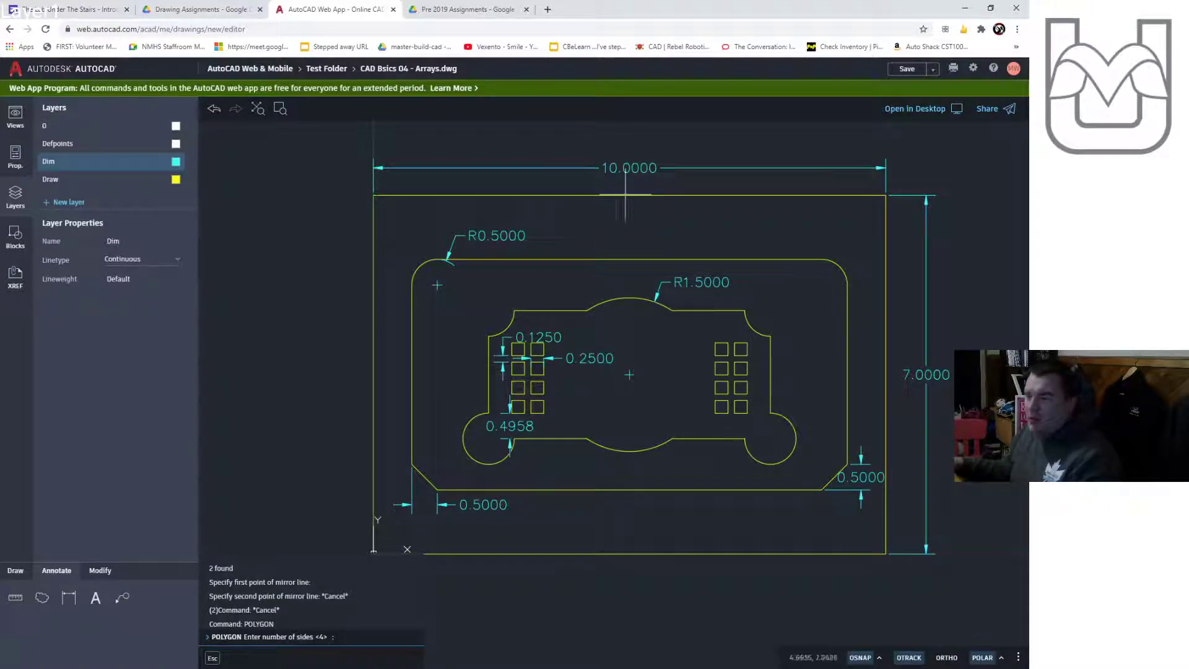
pyautogui.moveTo(723, 344); pyautogui.dragTo(602, 454, button='middle')
pyautogui.moveTo(679, 300); pyautogui.dragTo(680, 464, button='middle')
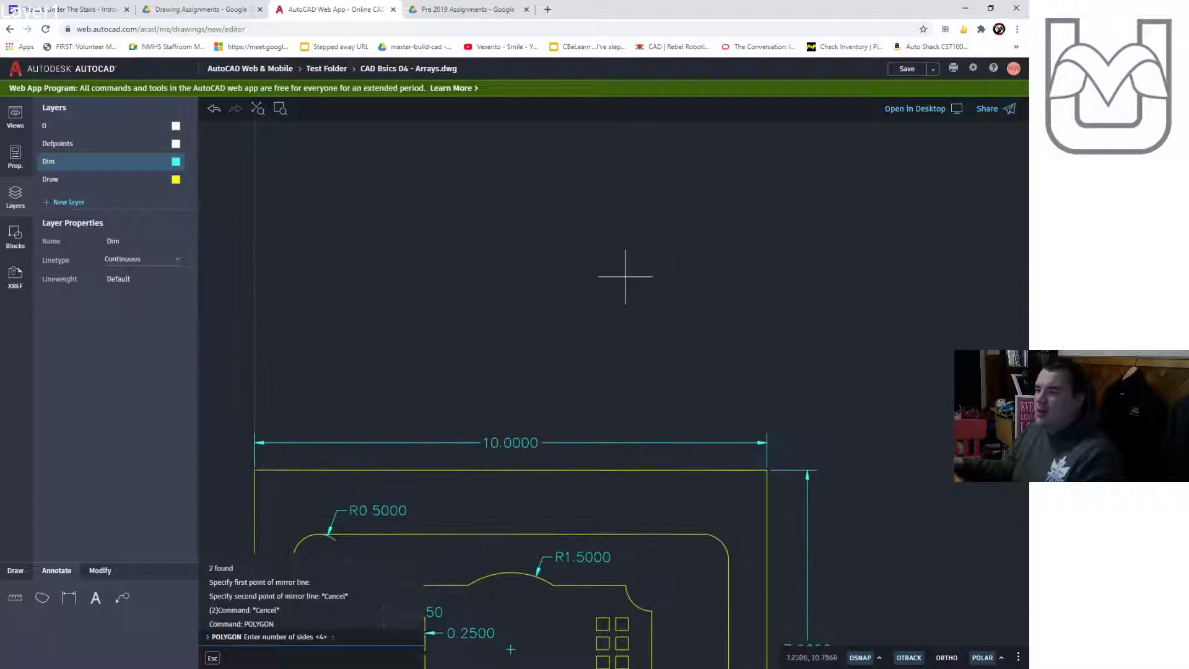
pyautogui.write('8')
pyautogui.press('Return')
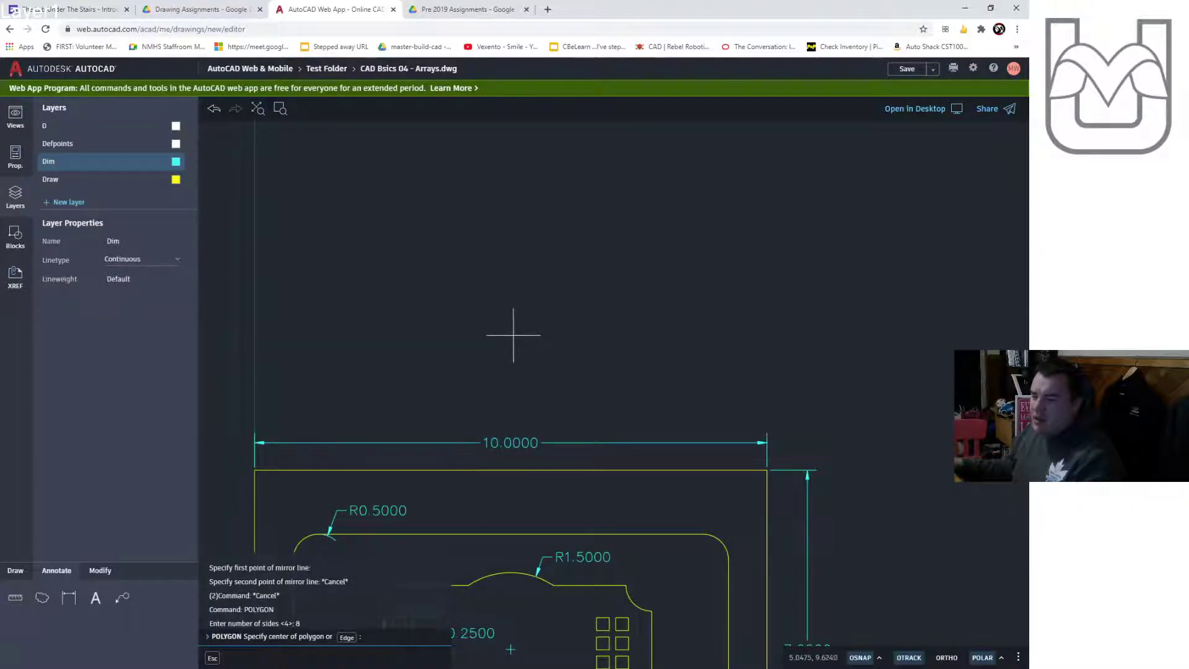
pyautogui.click(531, 313)
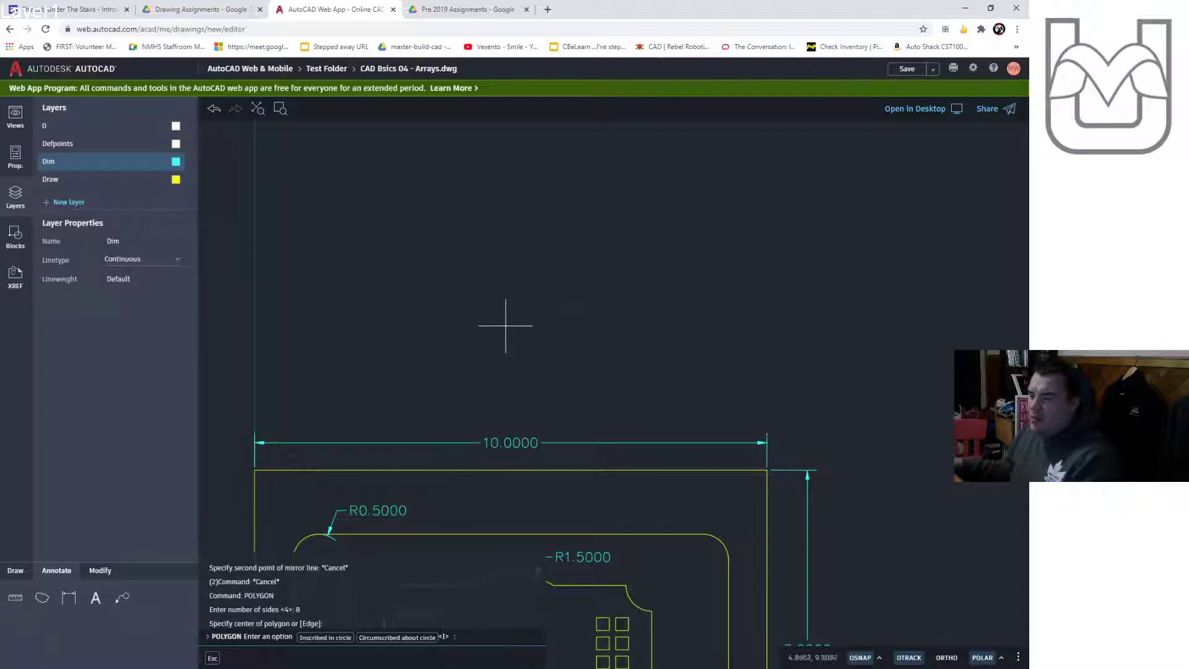
pyautogui.click(328, 638)
pyautogui.scroll(3, 507, 273)
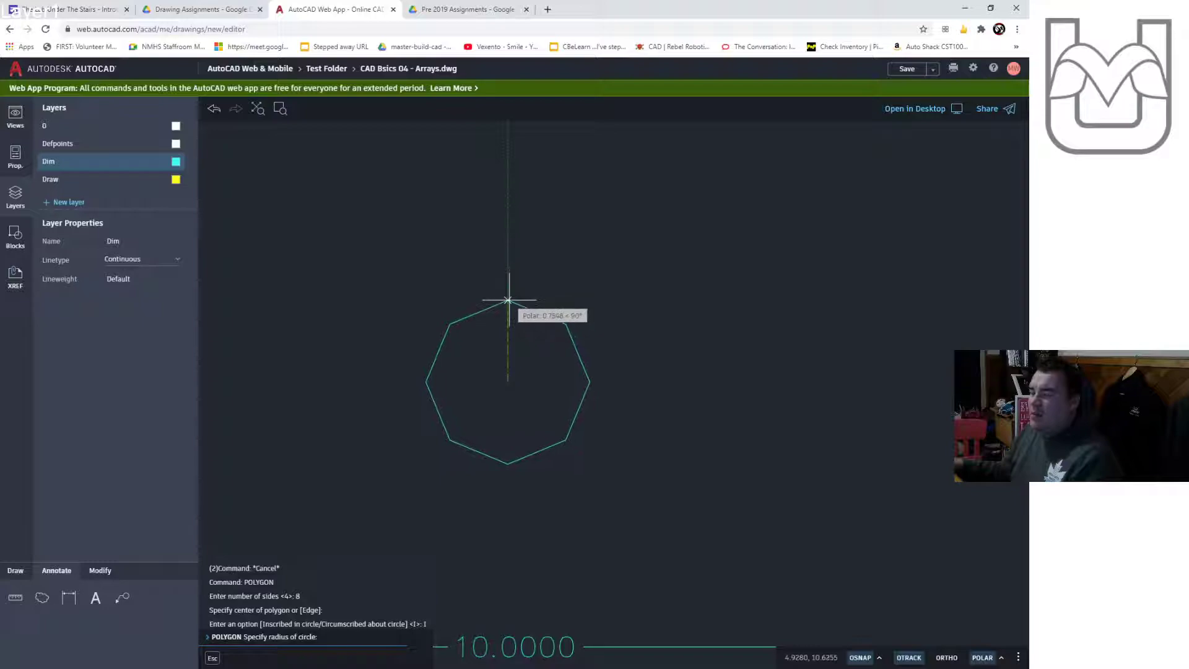
pyautogui.press('Return')
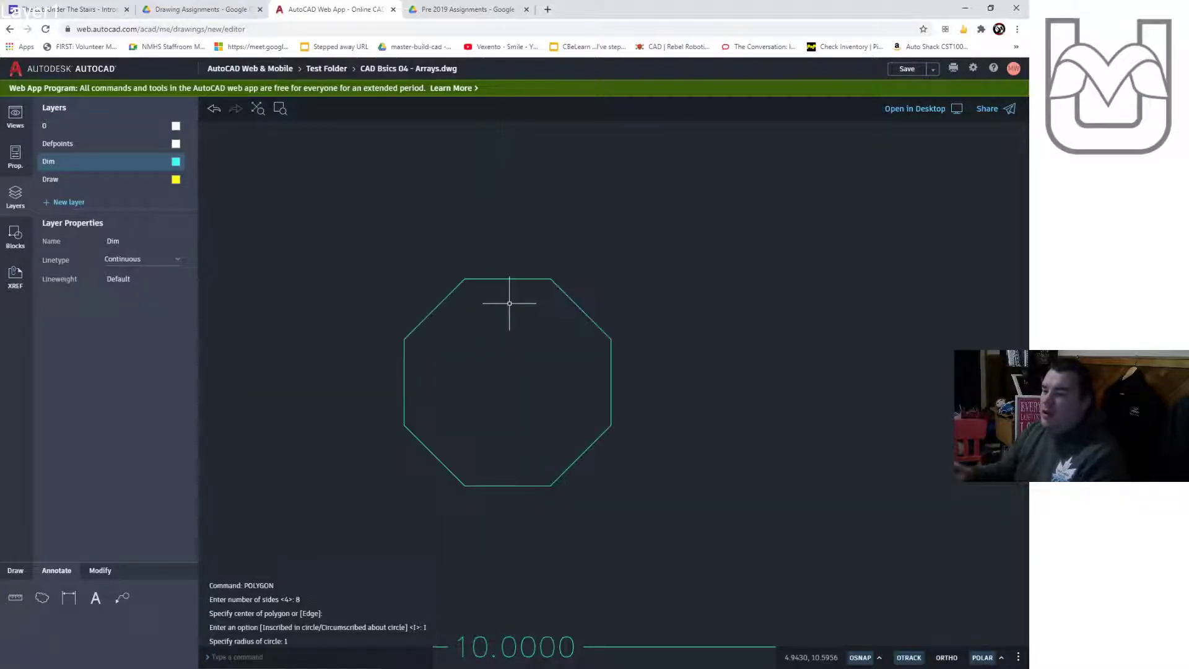
pyautogui.scroll(-5, 577, 483)
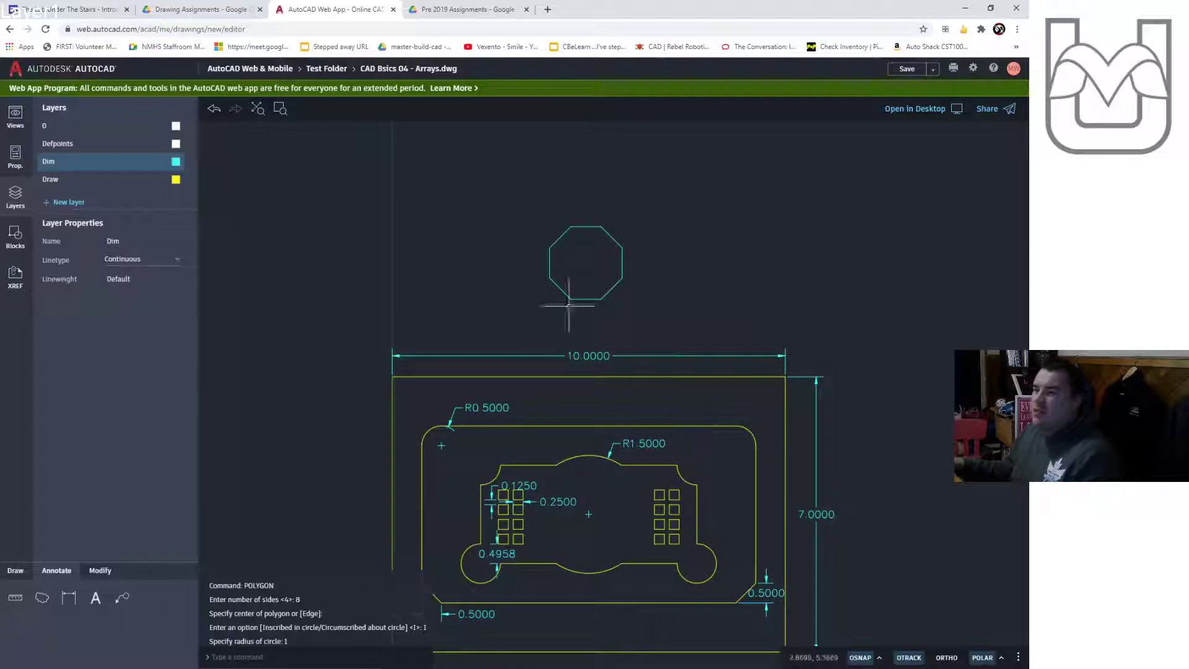
# Switch to Google Drive and review the CAD_Basics04_ManyArrays.pdf assignment sheet
pyautogui.click(462, 10)
pyautogui.click(267, 6)
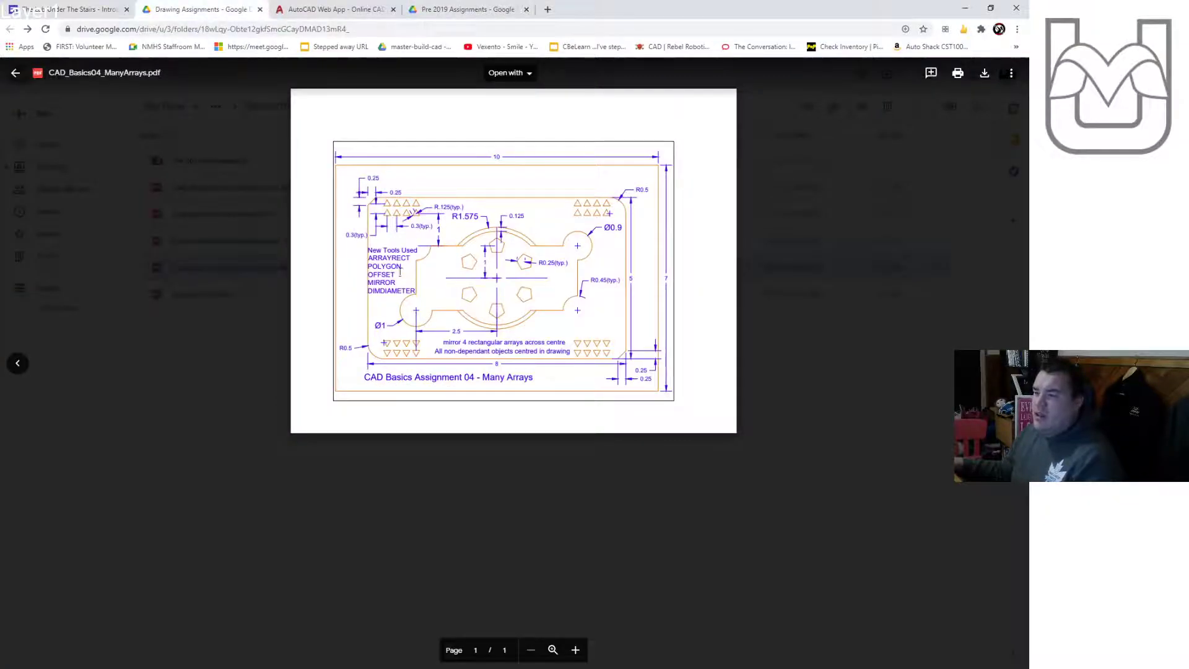